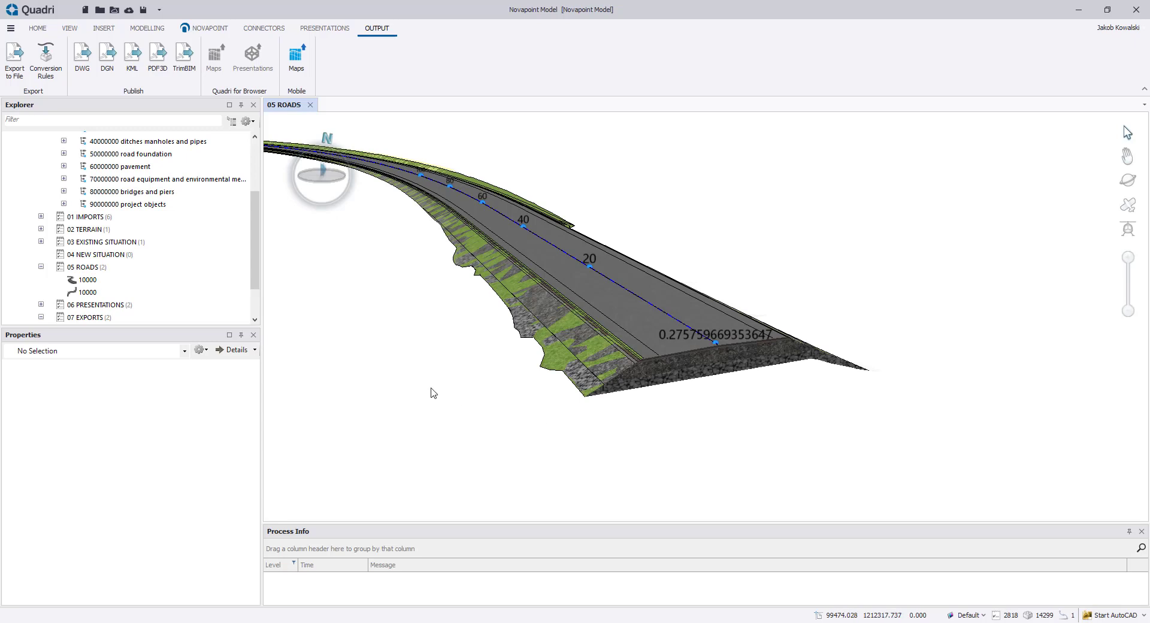
- Review road 10000's generic attributes (Assignment 'Demo Road 2020', Revision v3, MMI 100) and save them to the task
{"action": "right_click", "coordinate": [116, 282]}
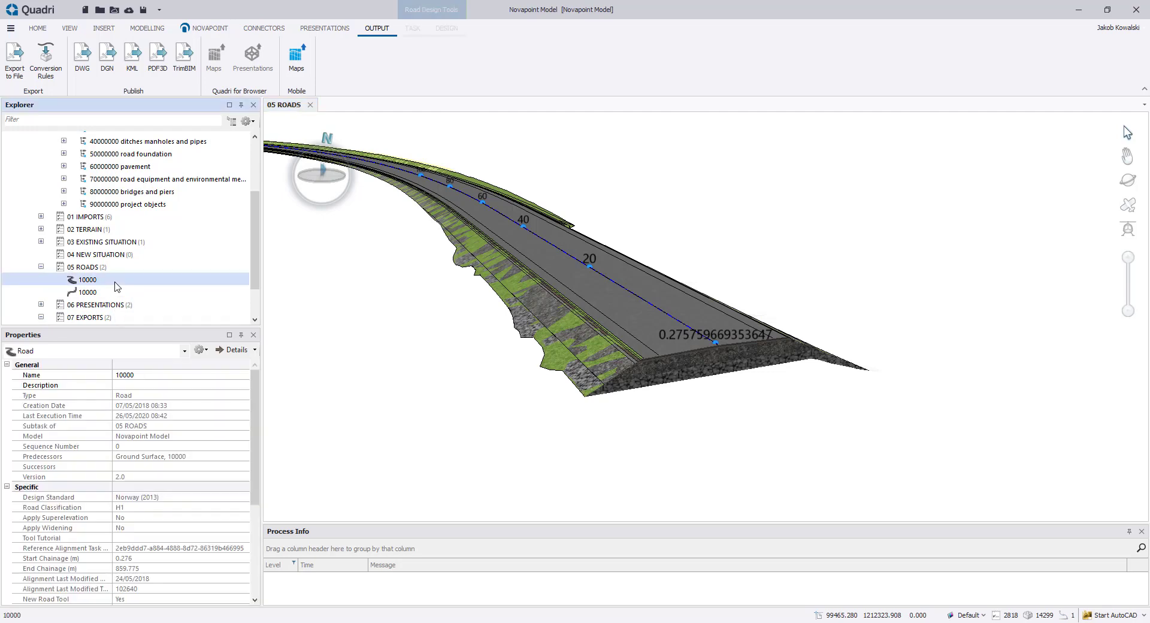
{"action": "left_click", "coordinate": [150, 302]}
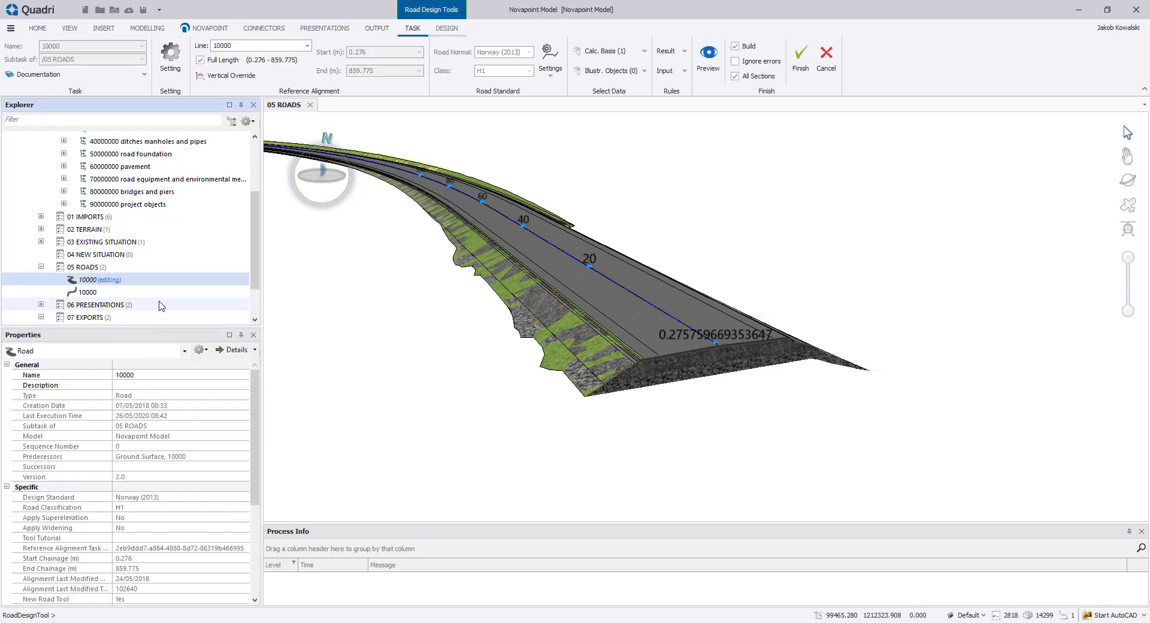
{"action": "left_click", "coordinate": [170, 57]}
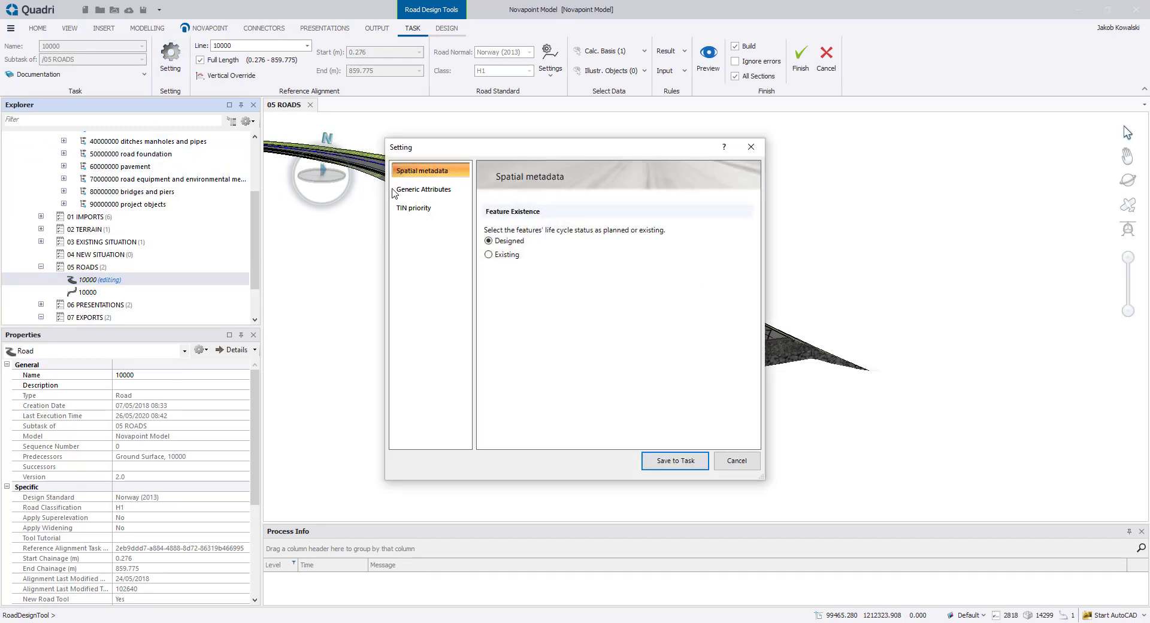
{"action": "left_click", "coordinate": [430, 190]}
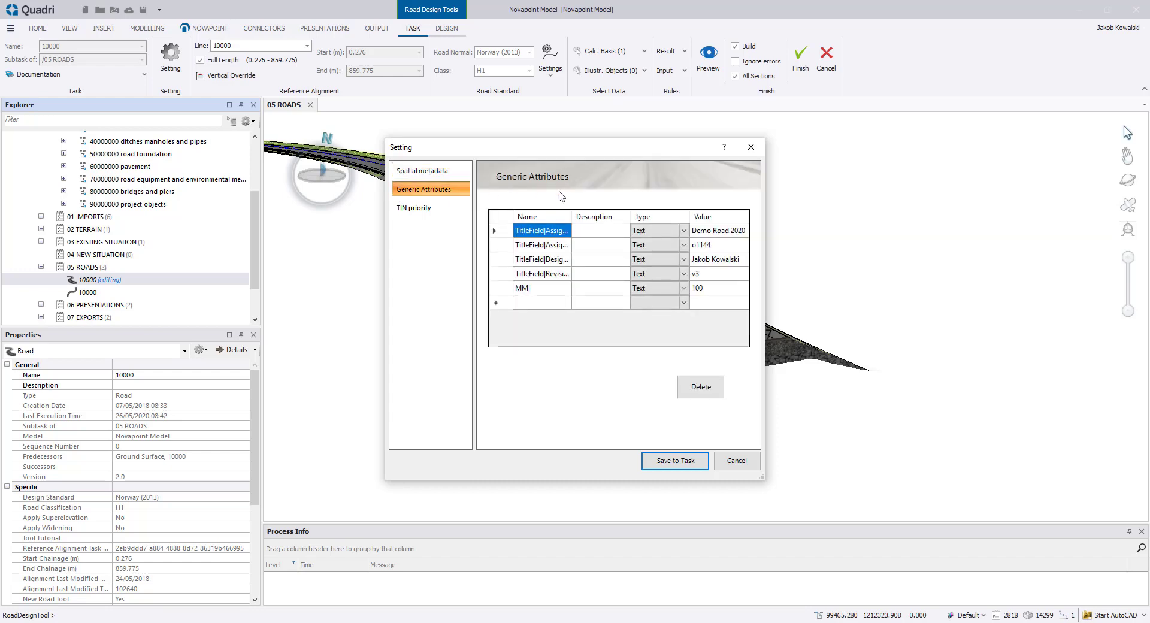
{"action": "left_click_drag", "start_coordinate": [765, 209], "coordinate": [931, 208]}
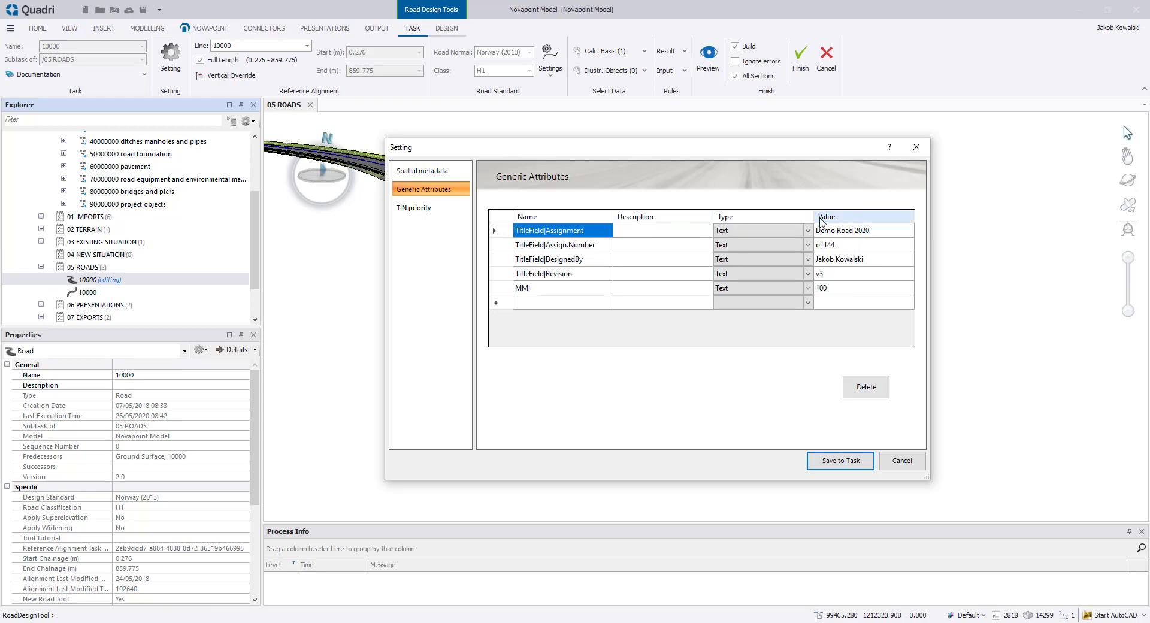
{"action": "left_click", "coordinate": [830, 463]}
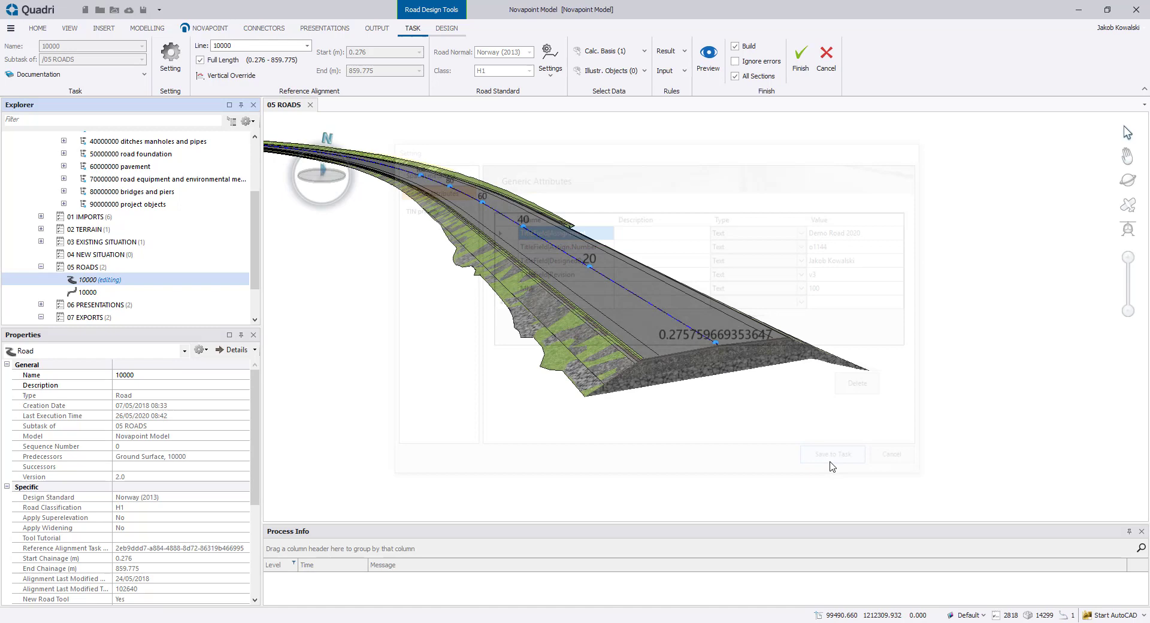
- Rebuild road 10000, check Base course 1's V770 and generic properties, and select the 07 EXPORTS group
{"action": "left_click", "coordinate": [803, 60]}
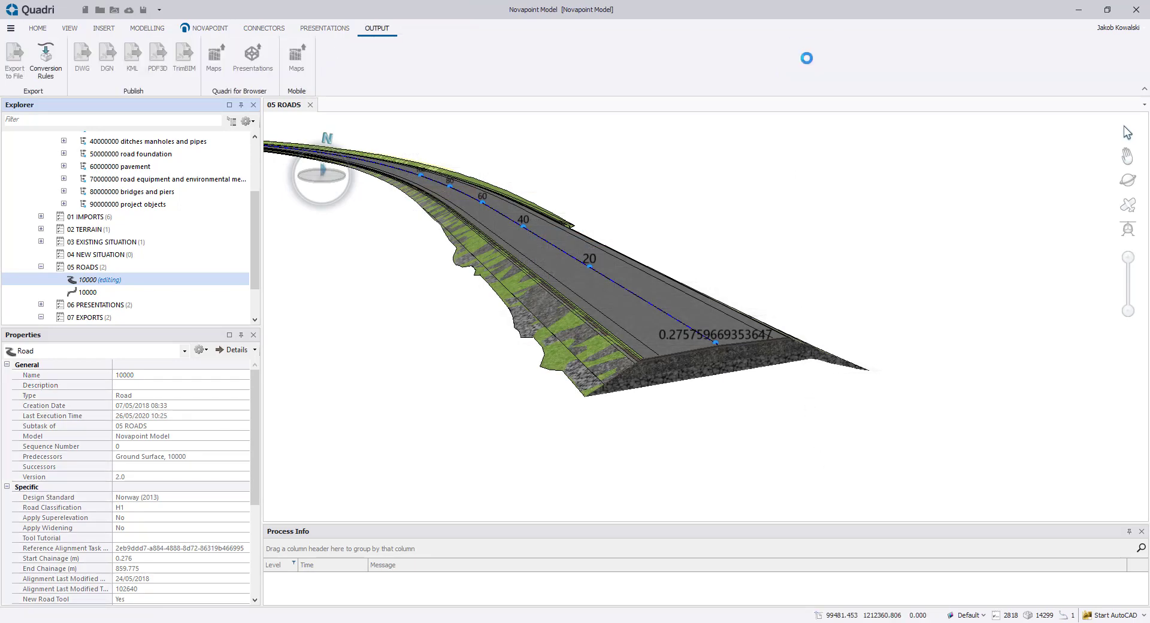
{"action": "left_click", "coordinate": [682, 351]}
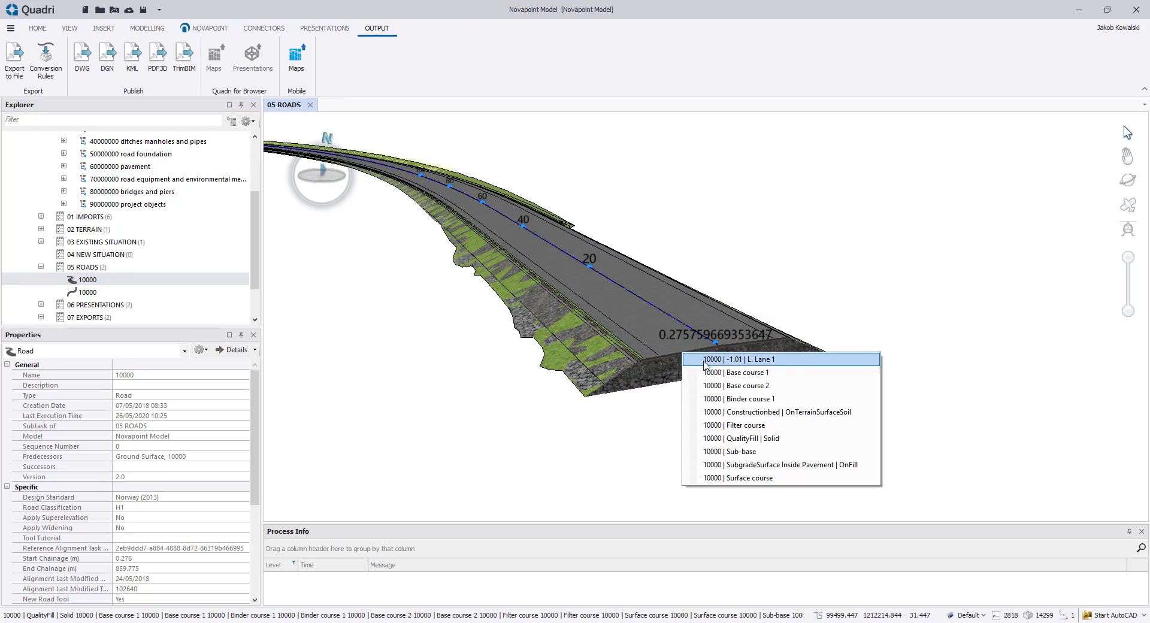
{"action": "left_click", "coordinate": [723, 373]}
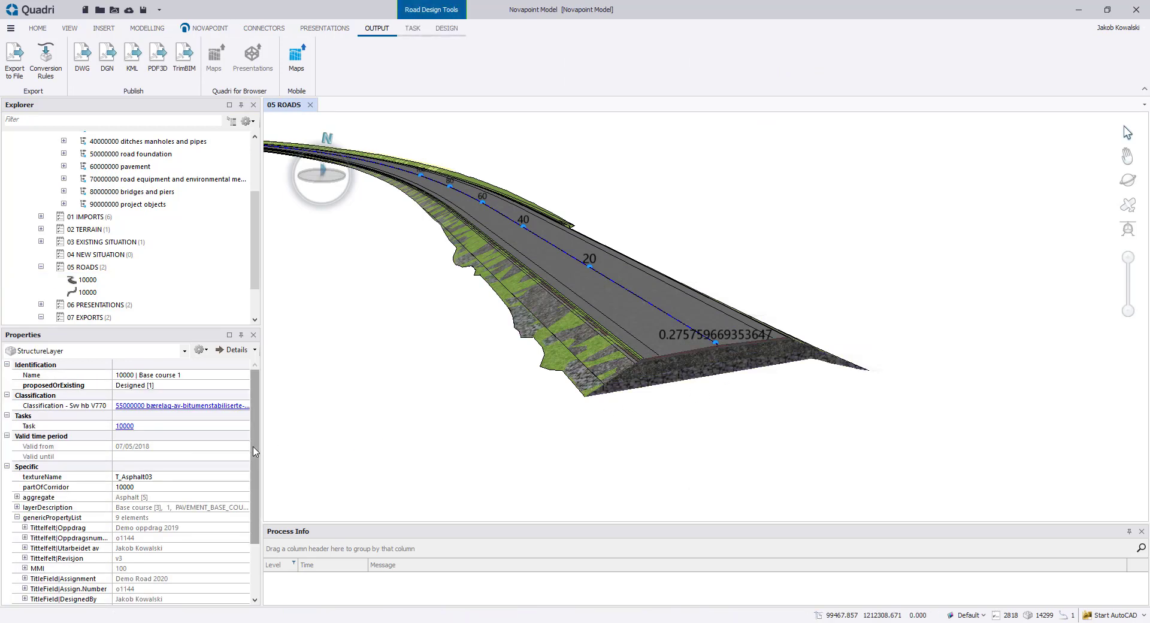
{"action": "scroll", "coordinate": [254, 451], "scroll_direction": "down", "scroll_amount": 4}
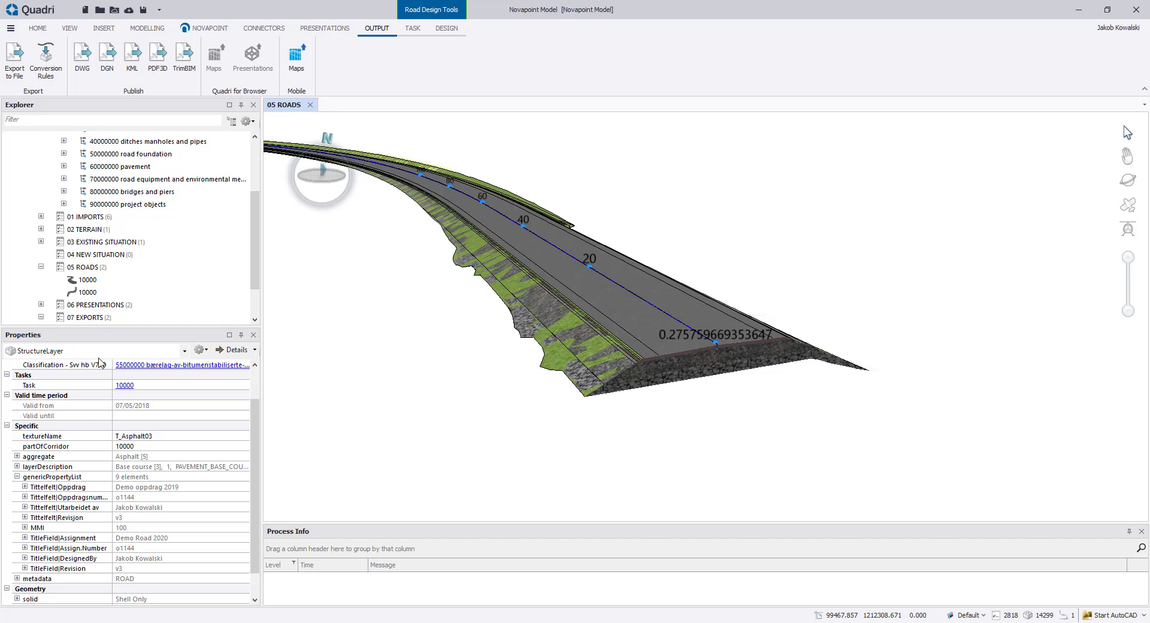
{"action": "left_click", "coordinate": [107, 320]}
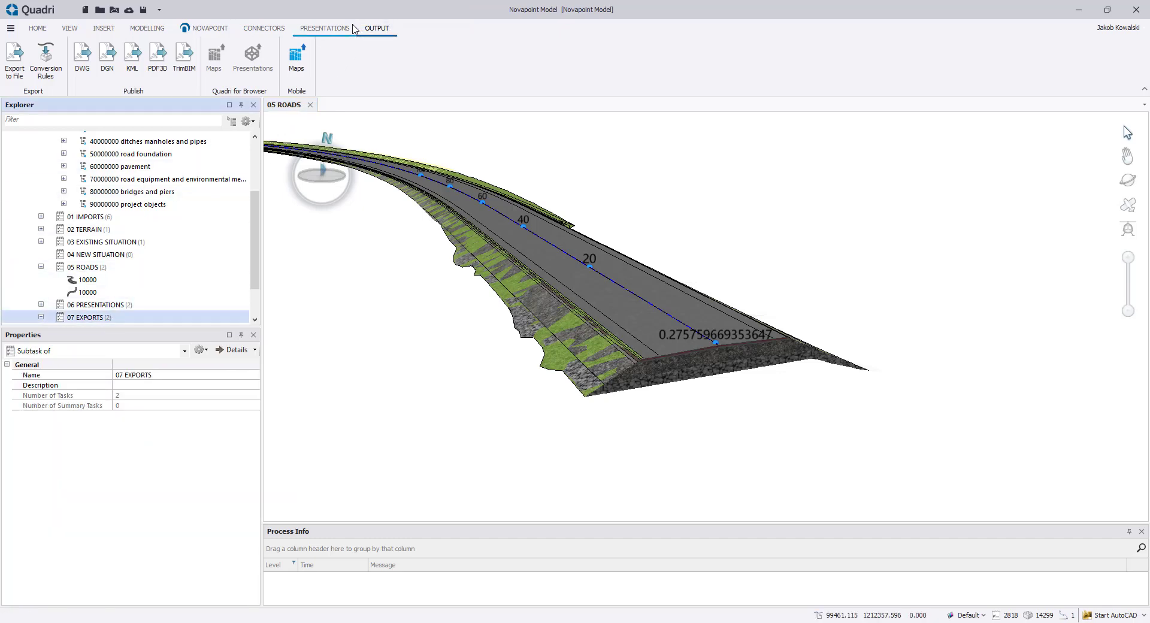
- Create a new export task named 'Export IFC generic attributes'
{"action": "left_click", "coordinate": [25, 60]}
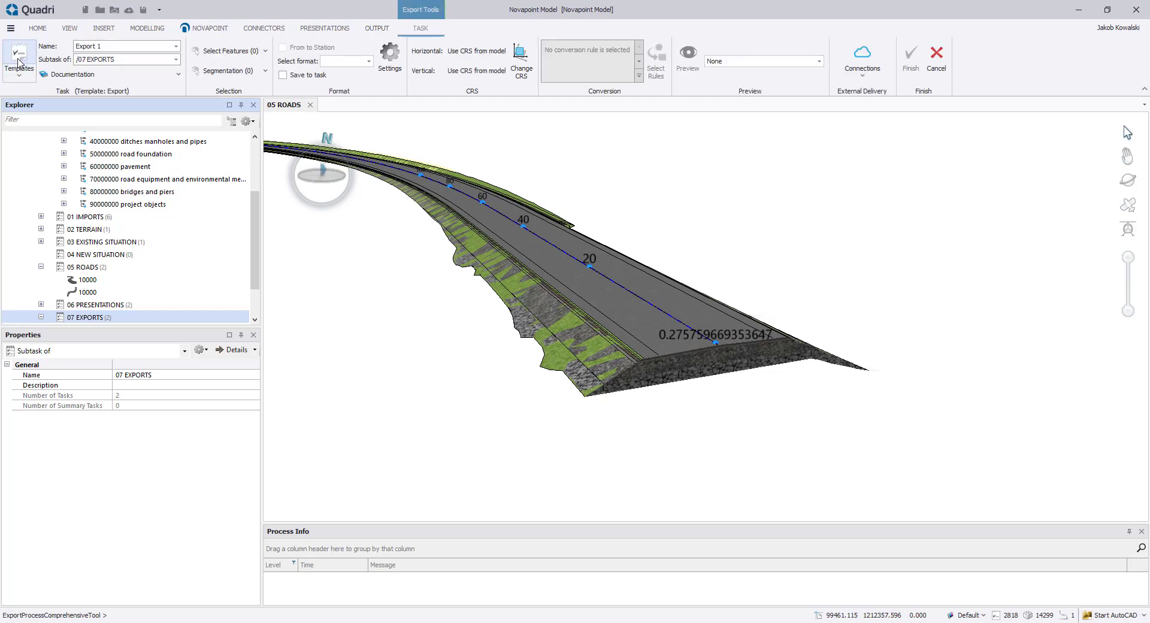
{"action": "left_click", "coordinate": [115, 46]}
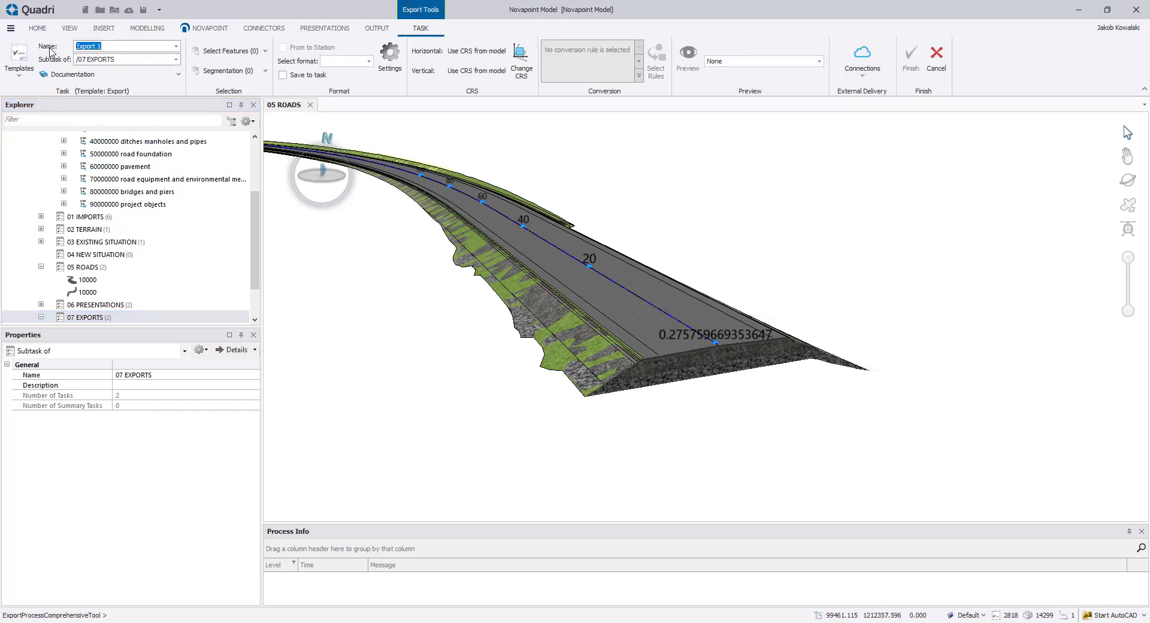
{"action": "type", "text": "Export IFC generic attributes"}
- Select all 949 features of road task 10000 for the export
{"action": "left_click", "coordinate": [195, 53]}
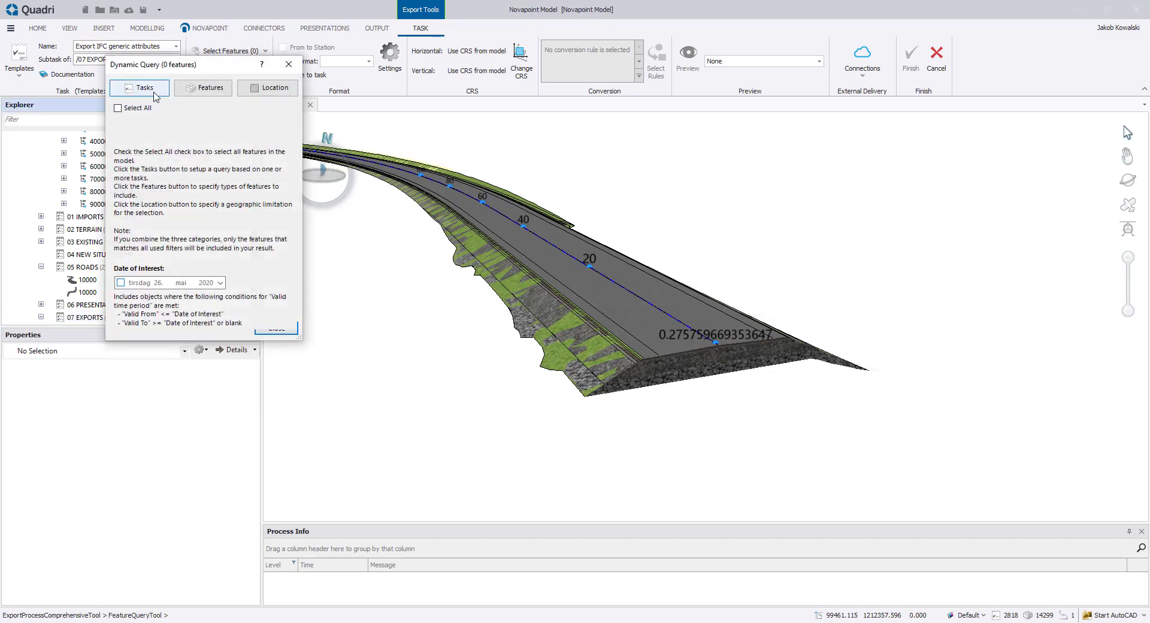
{"action": "left_click", "coordinate": [149, 90]}
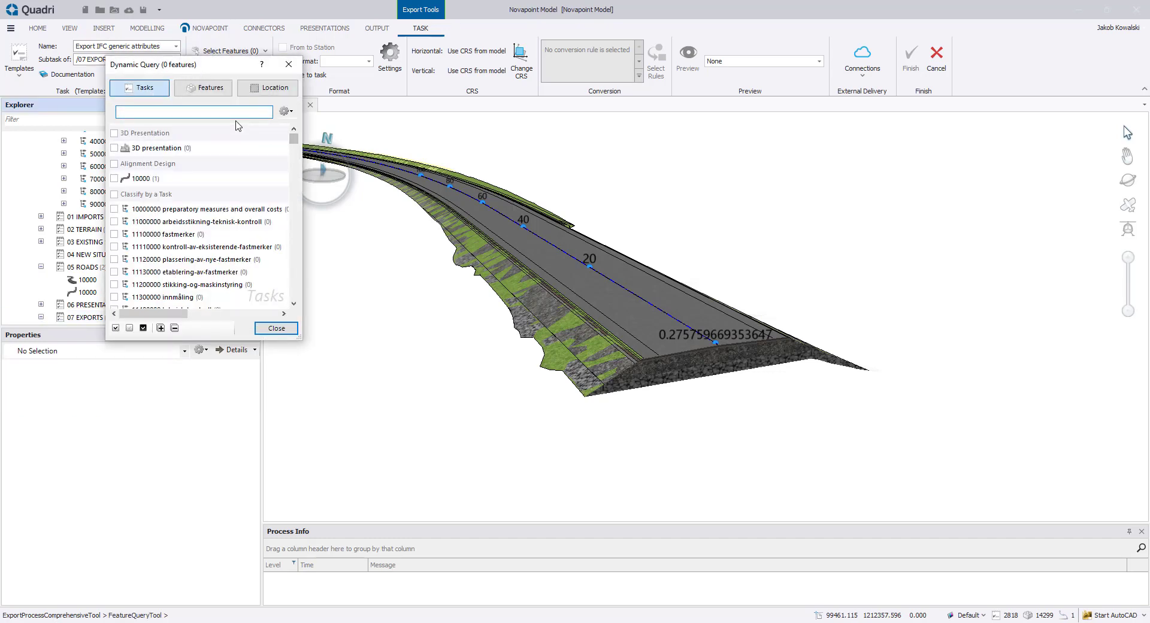
{"action": "type", "text": "1000"}
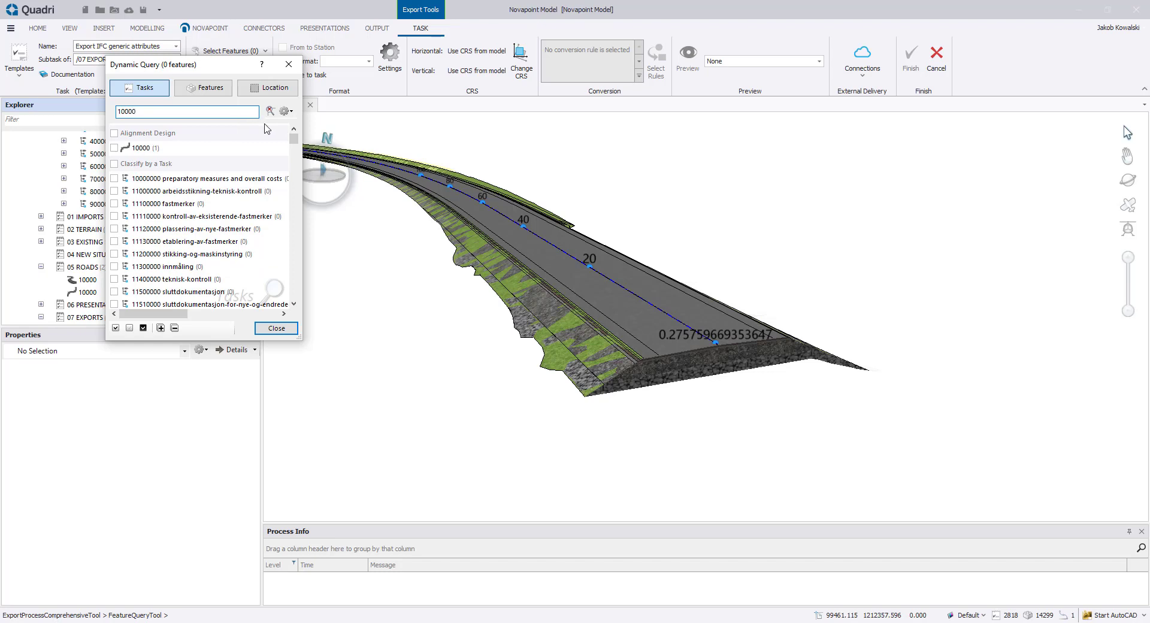
{"action": "type", "text": "0"}
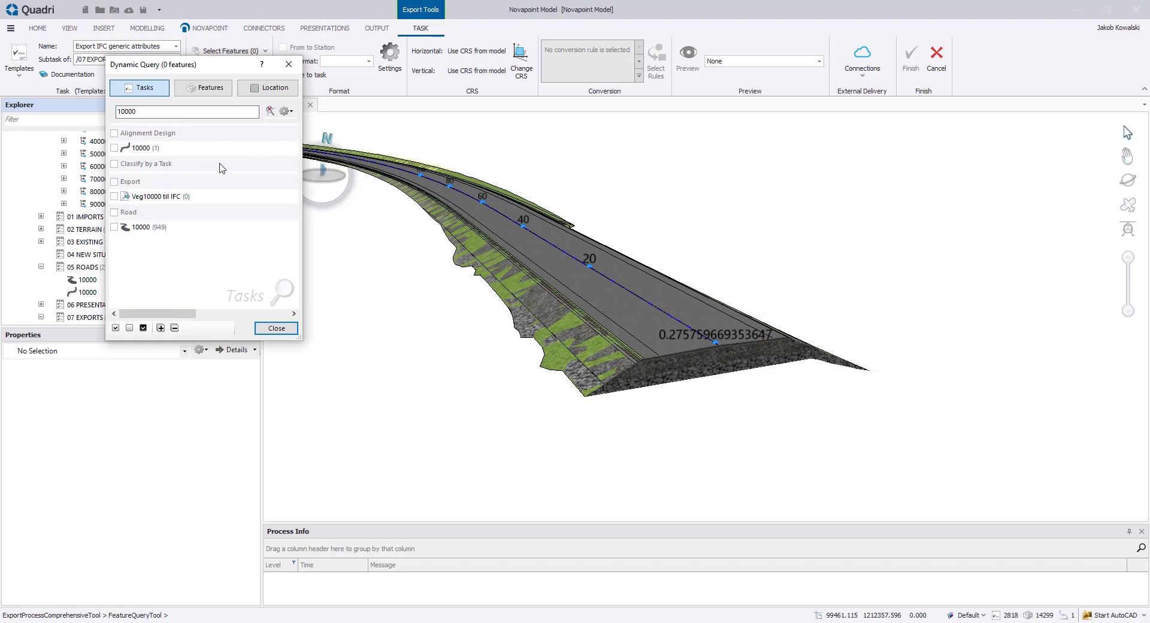
{"action": "left_click", "coordinate": [114, 227]}
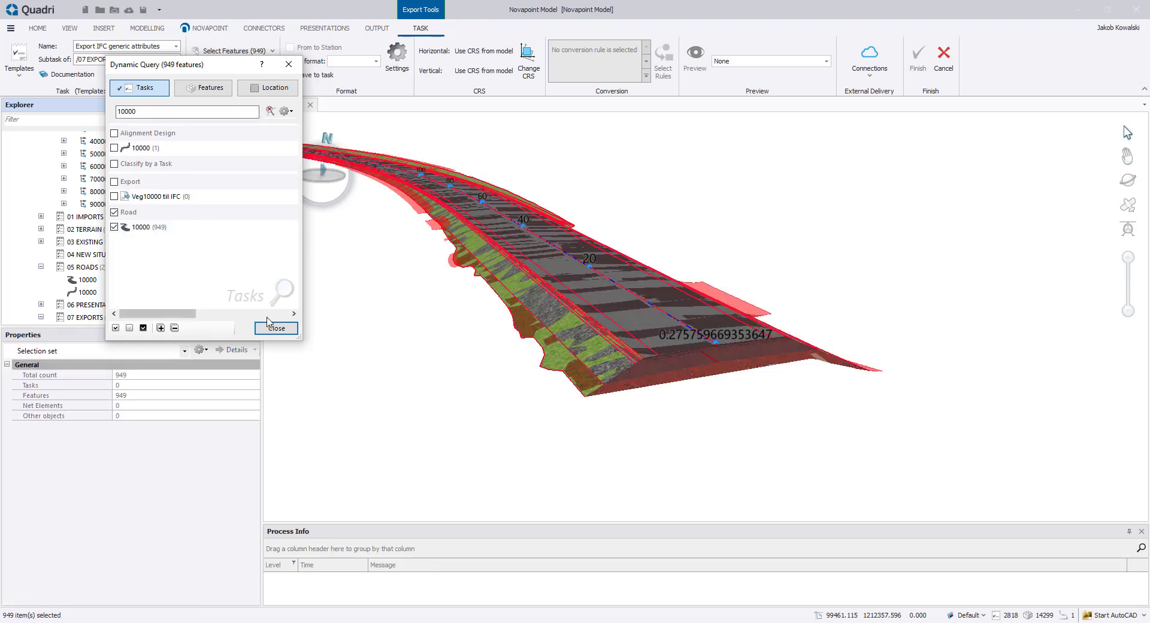
- Set the export format to IFC and bring up the conversion rule selection
{"action": "left_click", "coordinate": [281, 330]}
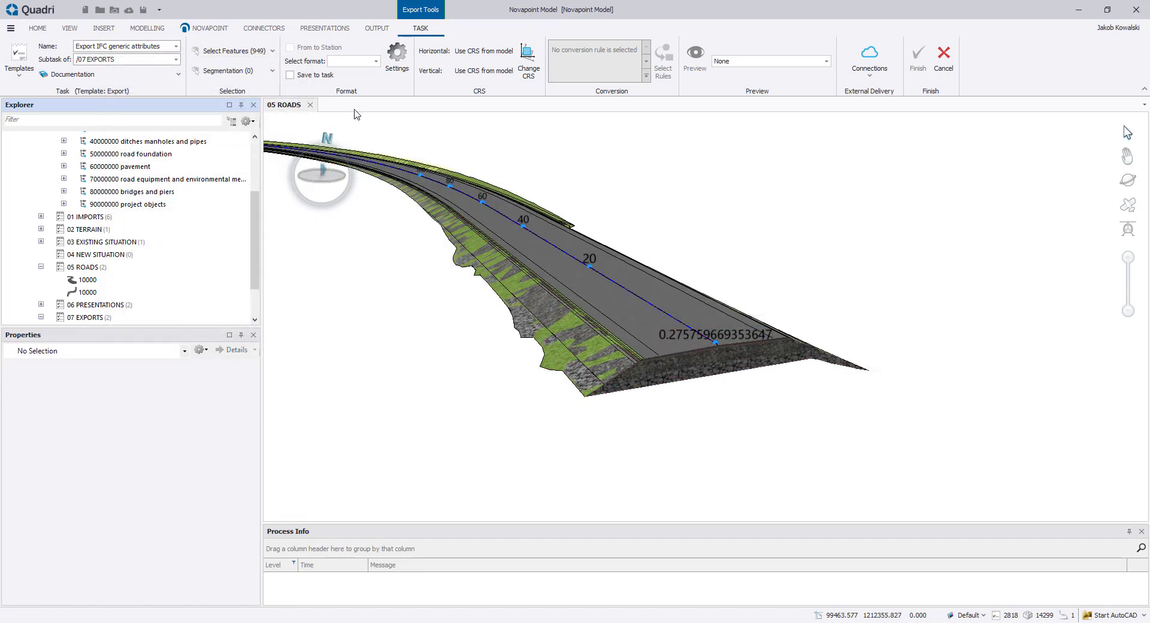
{"action": "left_click", "coordinate": [375, 61]}
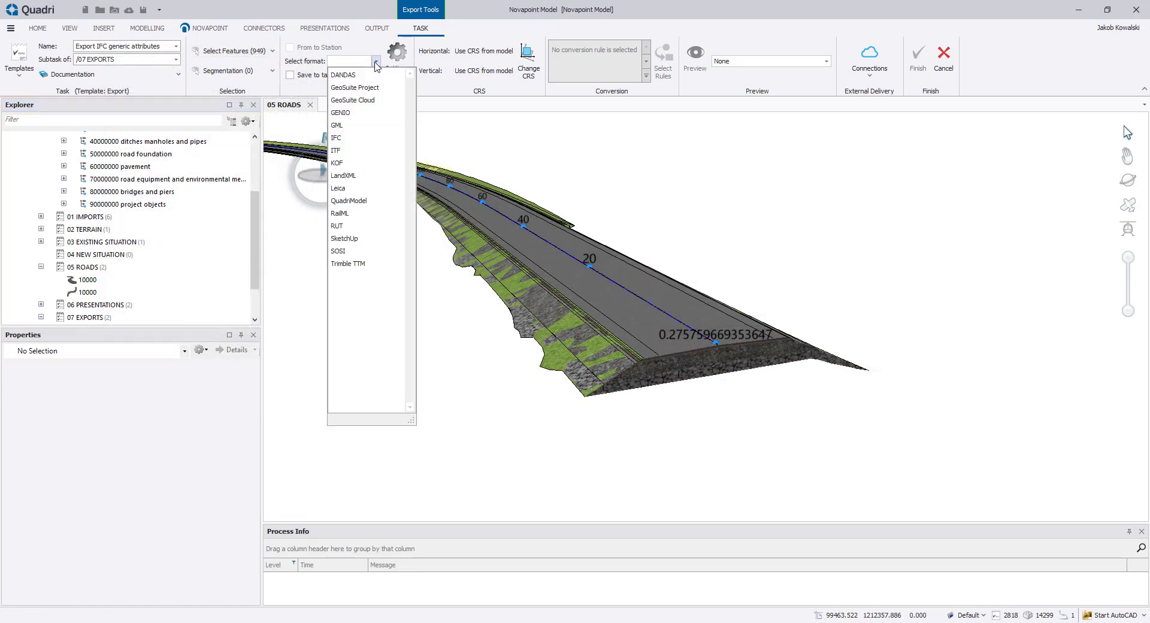
{"action": "left_click", "coordinate": [352, 140]}
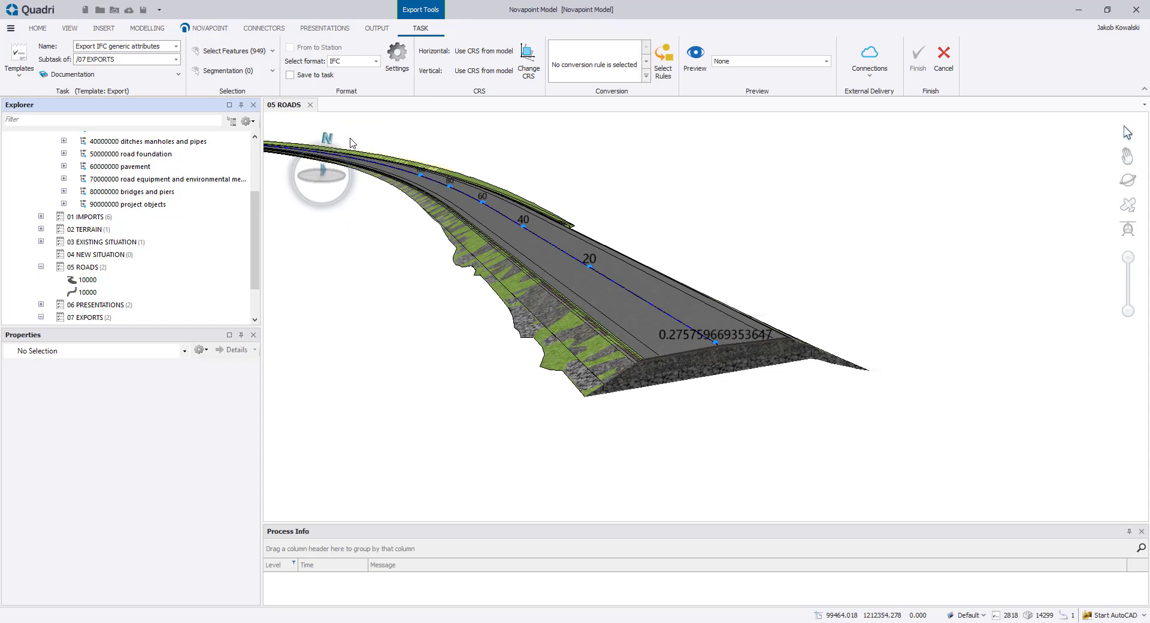
{"action": "left_click", "coordinate": [664, 66]}
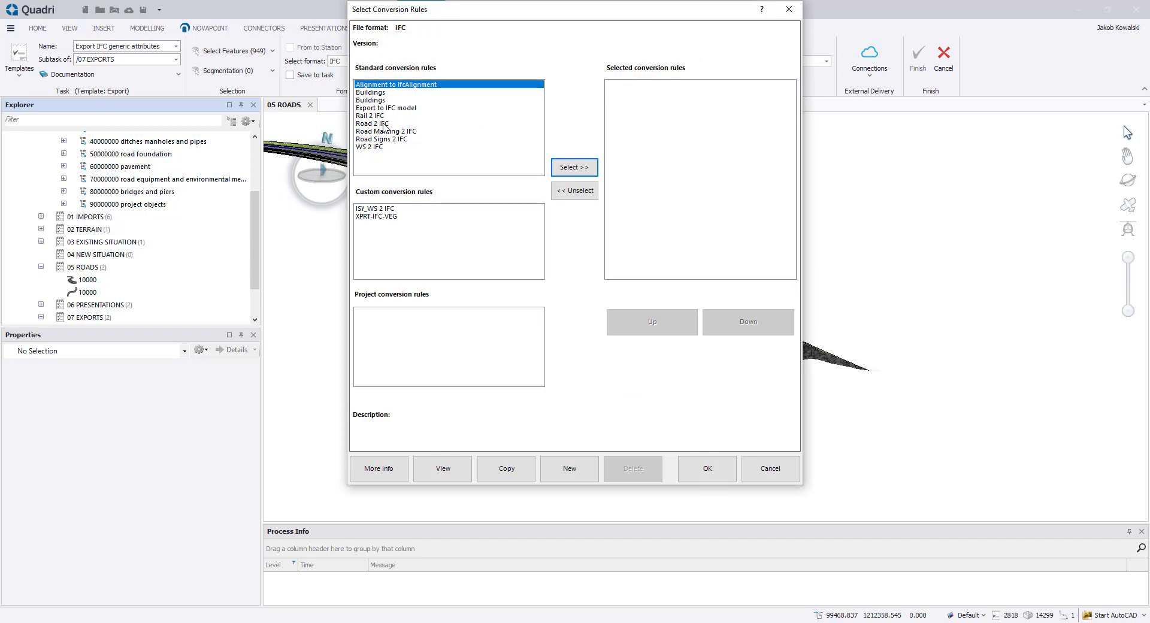
- Copy the standard Road 2 IFC conversion rule and save it as 'Road 2 IFC Copy'
{"action": "left_click", "coordinate": [385, 123]}
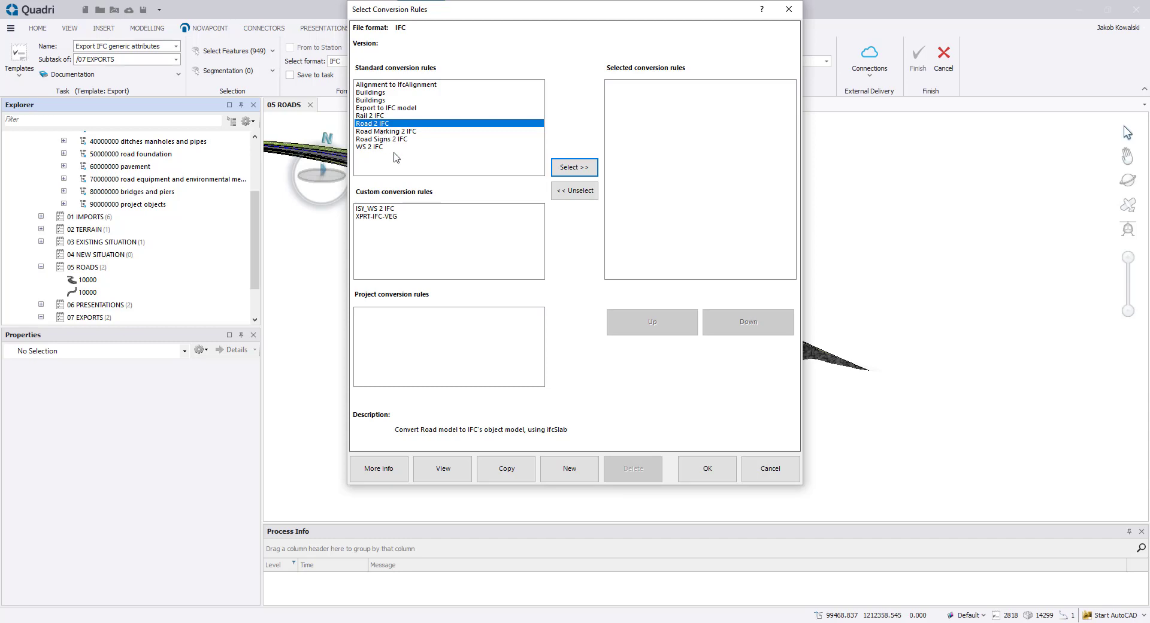
{"action": "left_click", "coordinate": [521, 479]}
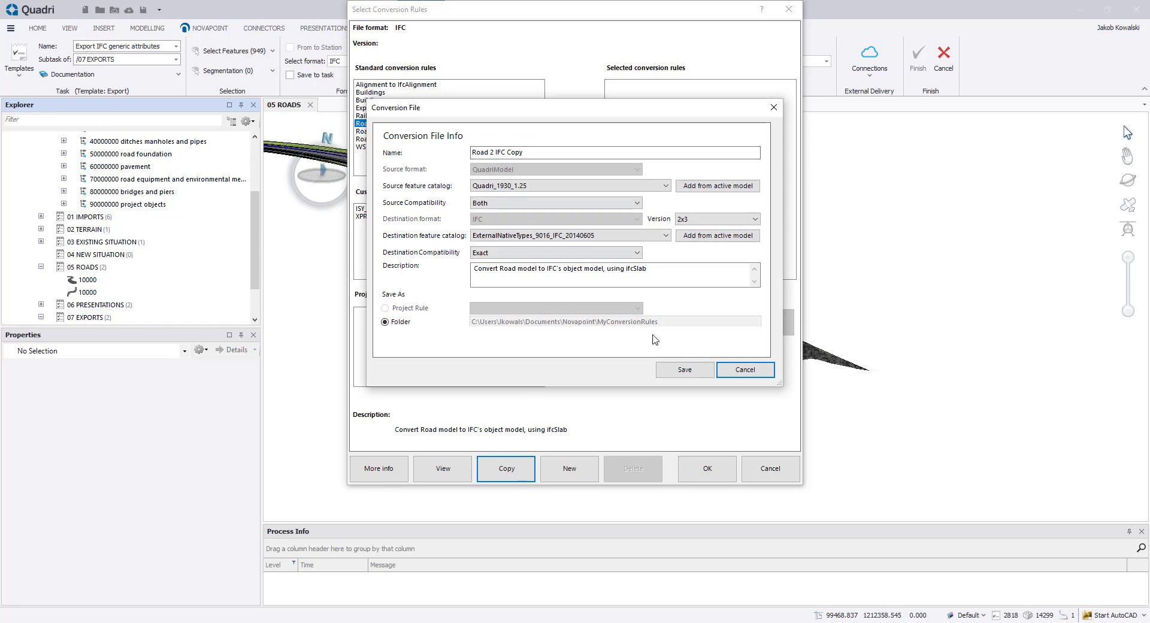
{"action": "left_click", "coordinate": [674, 370]}
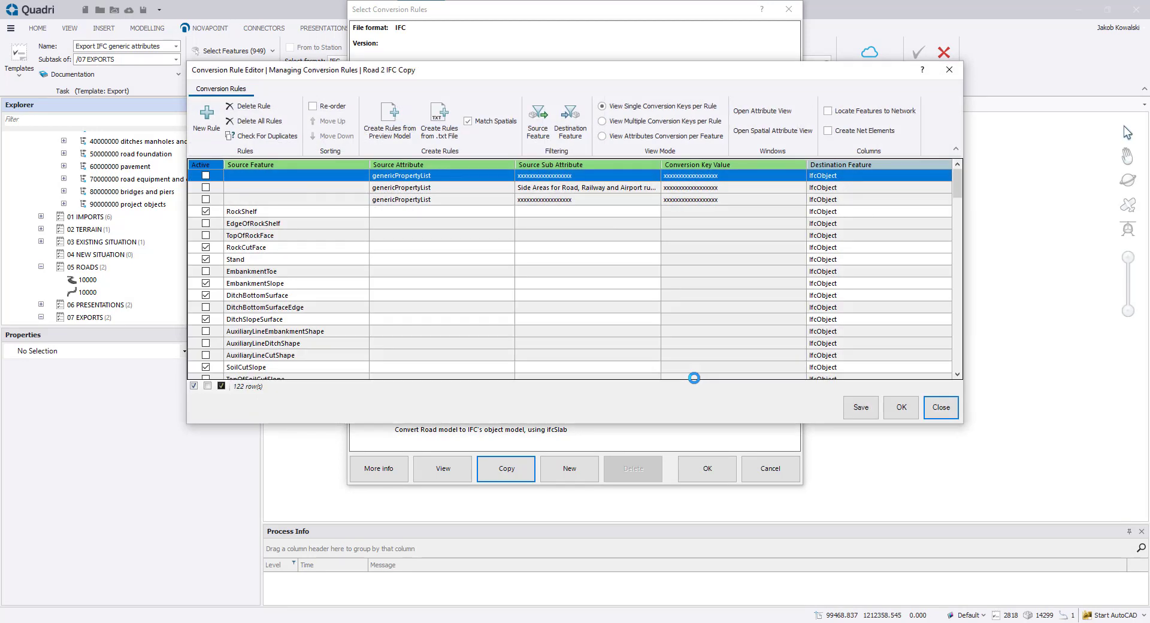
- Set the StructureLayer's empty propertySetDataList row's source attribute to genericPropertyList
{"action": "left_click", "coordinate": [626, 138]}
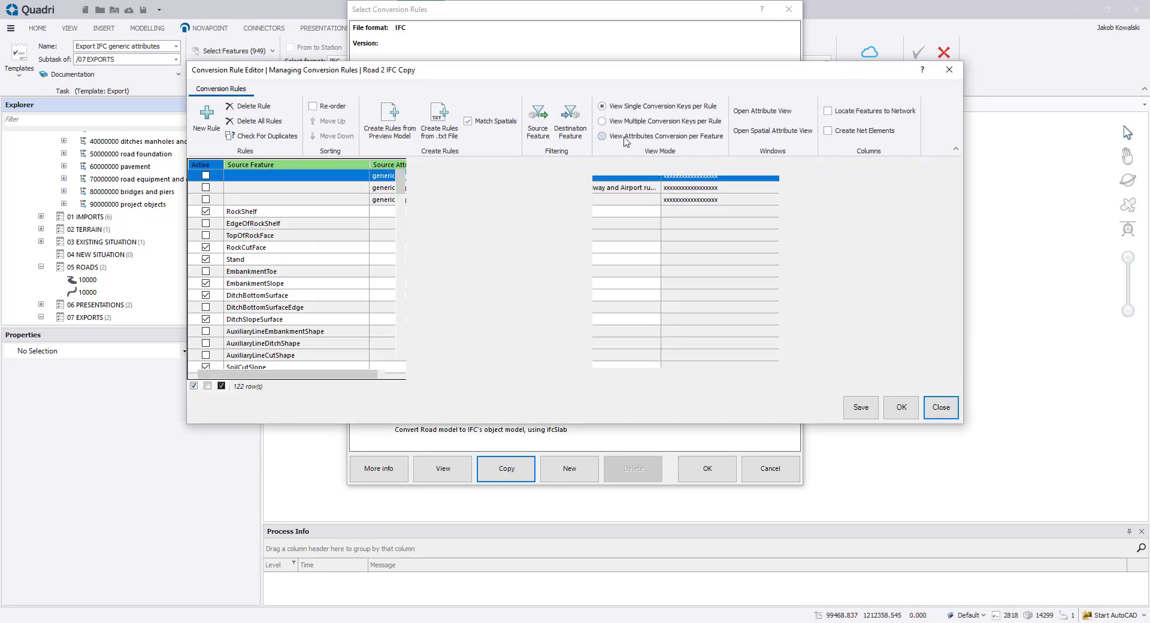
{"action": "double_click", "coordinate": [626, 75]}
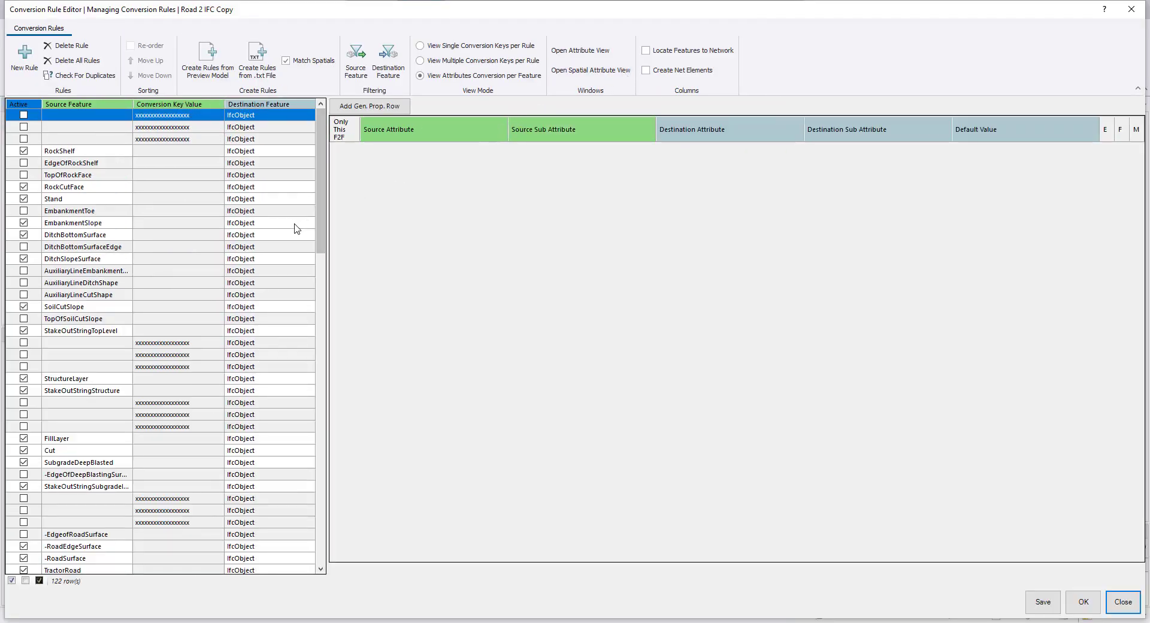
{"action": "left_click", "coordinate": [149, 384]}
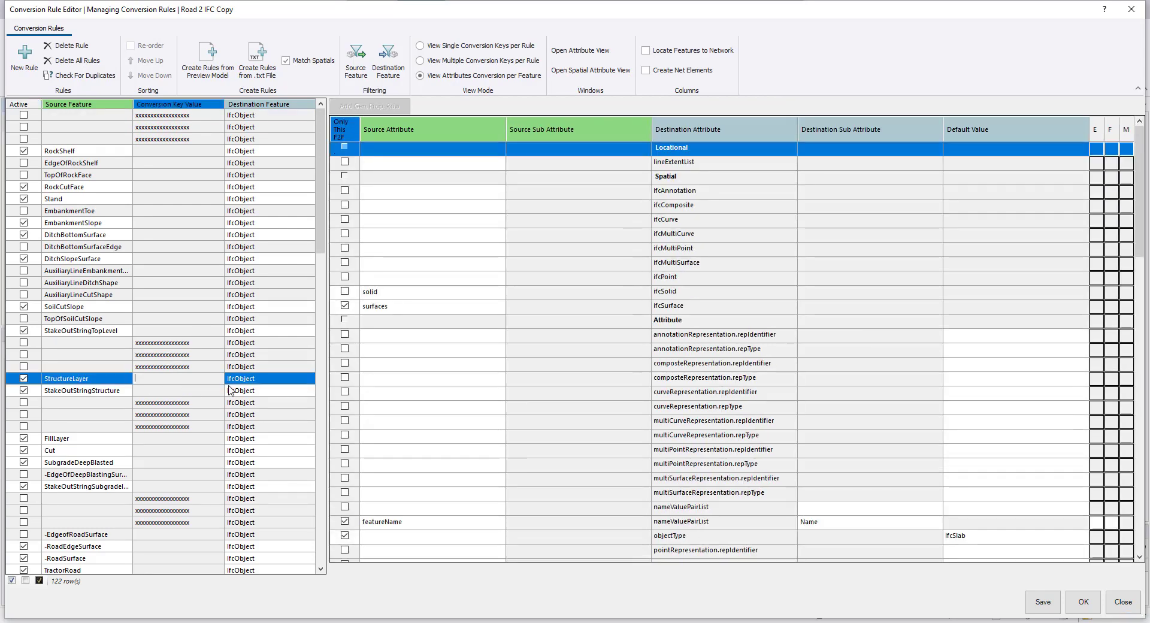
{"action": "scroll", "coordinate": [693, 391], "scroll_direction": "down", "scroll_amount": 3}
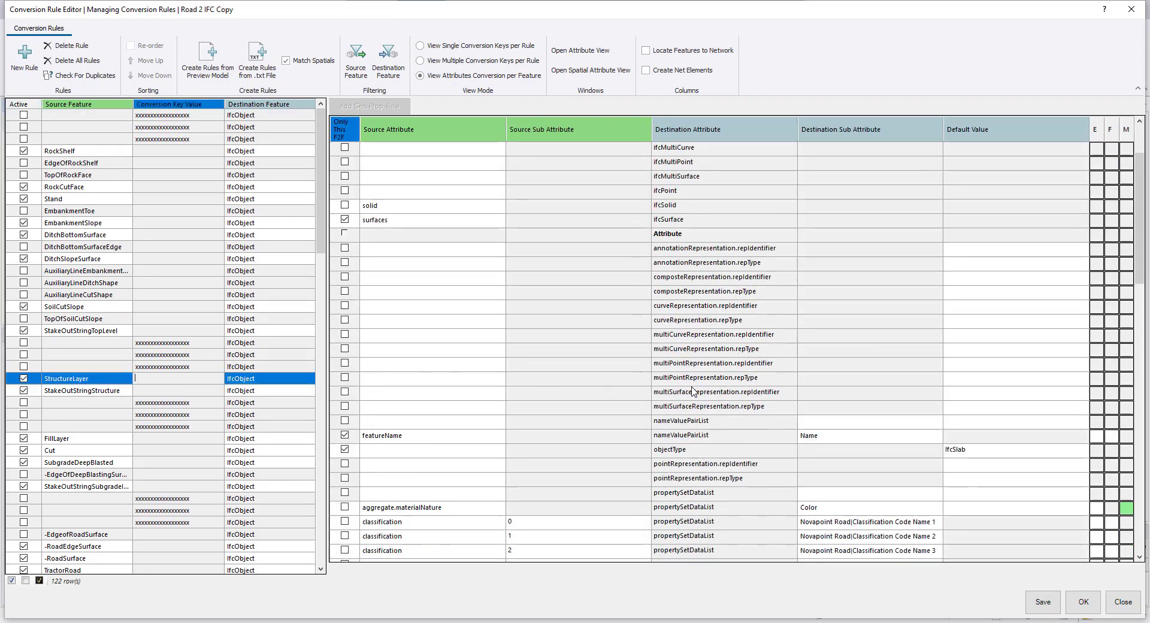
{"action": "scroll", "coordinate": [693, 391], "scroll_direction": "down", "scroll_amount": 1}
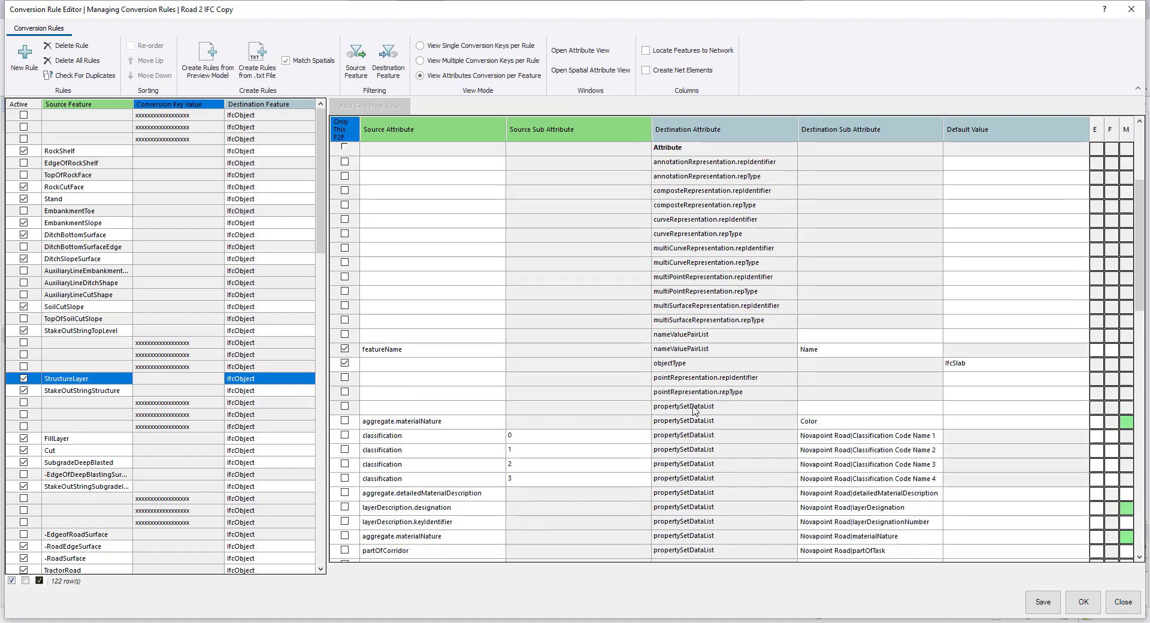
{"action": "left_click", "coordinate": [693, 409]}
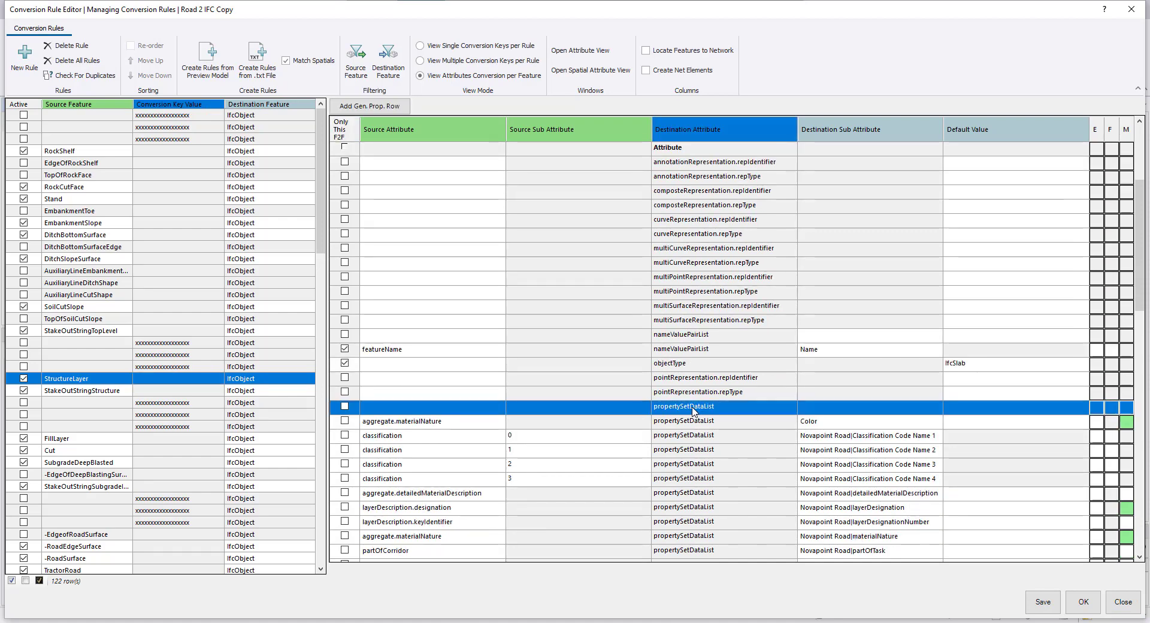
{"action": "left_click", "coordinate": [488, 414]}
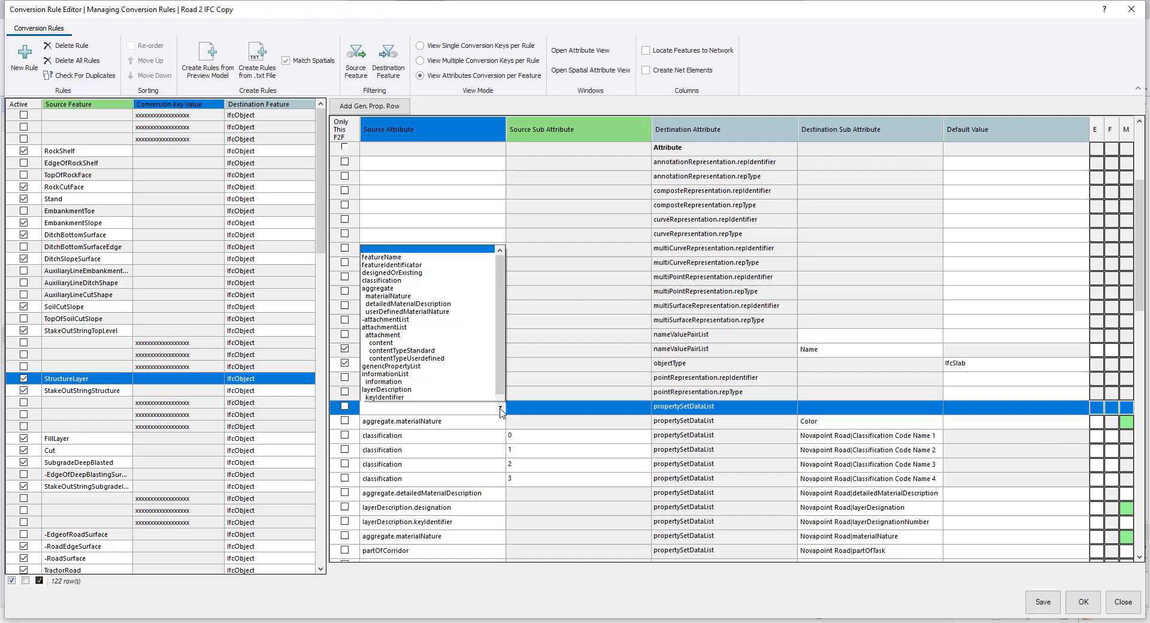
{"action": "left_click", "coordinate": [500, 408]}
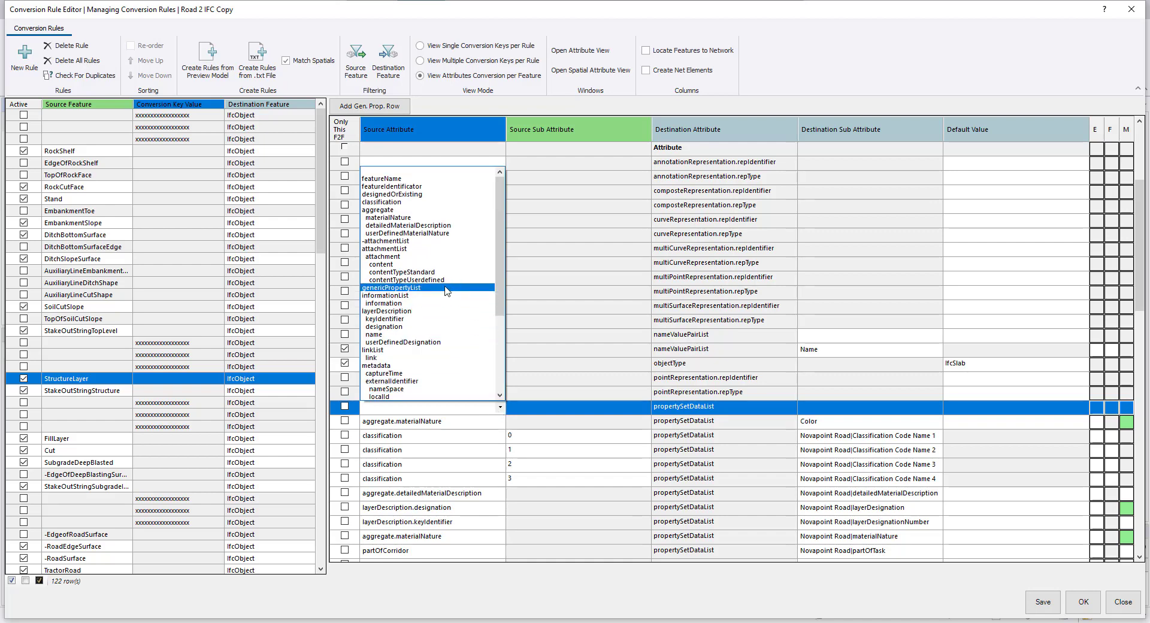
{"action": "left_click", "coordinate": [413, 288]}
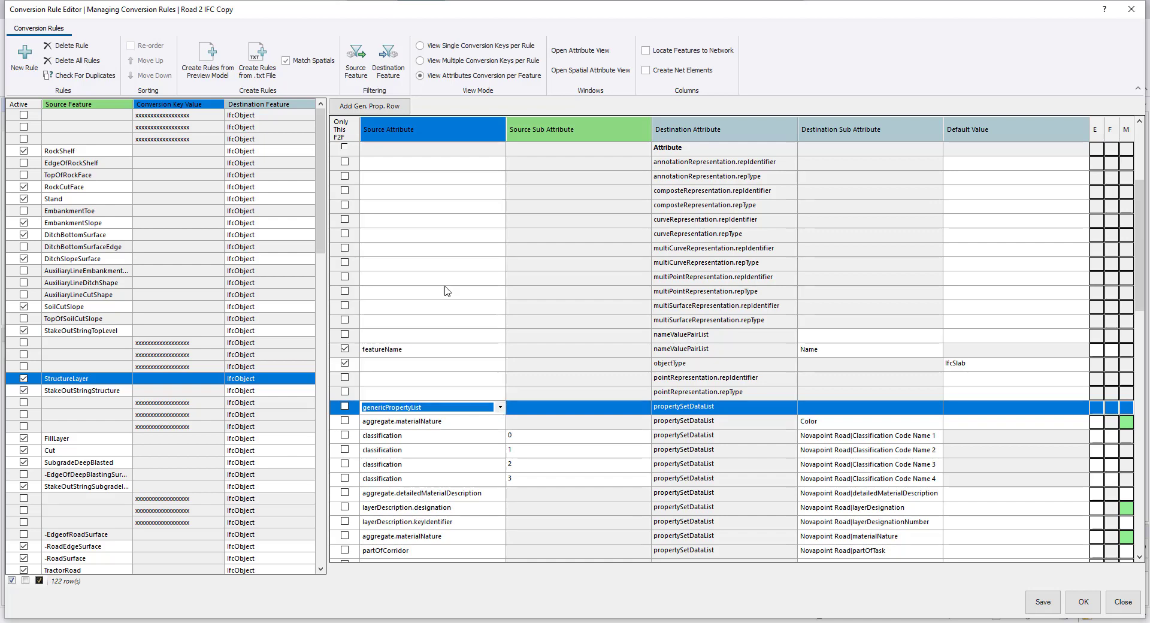
{"action": "left_click", "coordinate": [645, 411]}
- Map source sub attribute MMI to destination sub attribute TitleField|MMI
{"action": "left_click", "coordinate": [646, 410]}
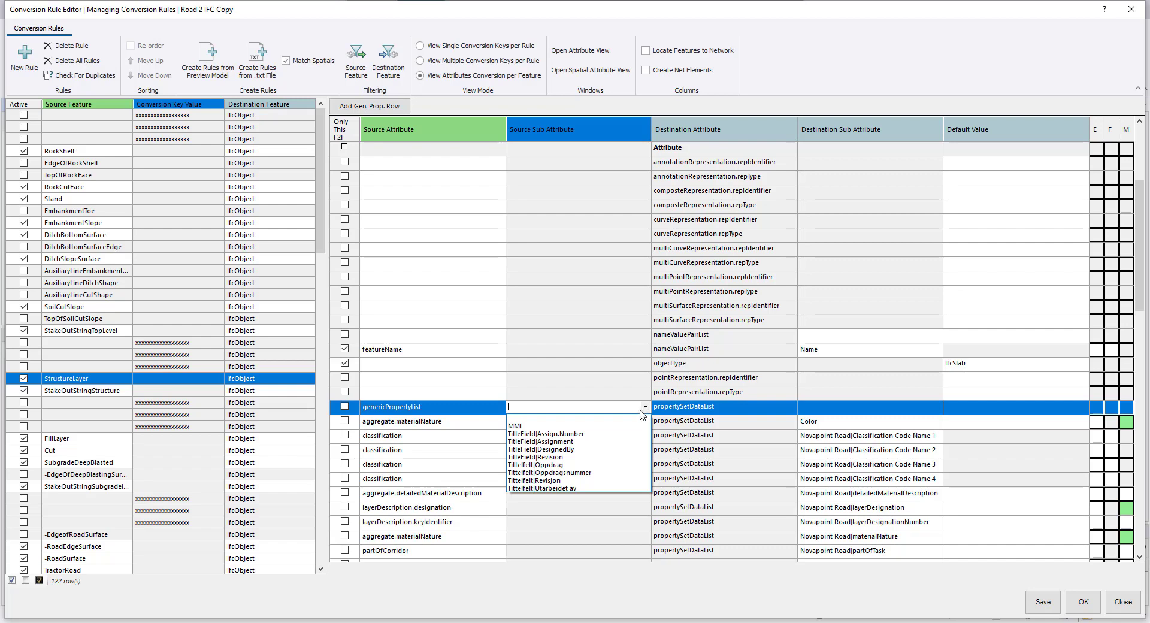
{"action": "left_click", "coordinate": [607, 426]}
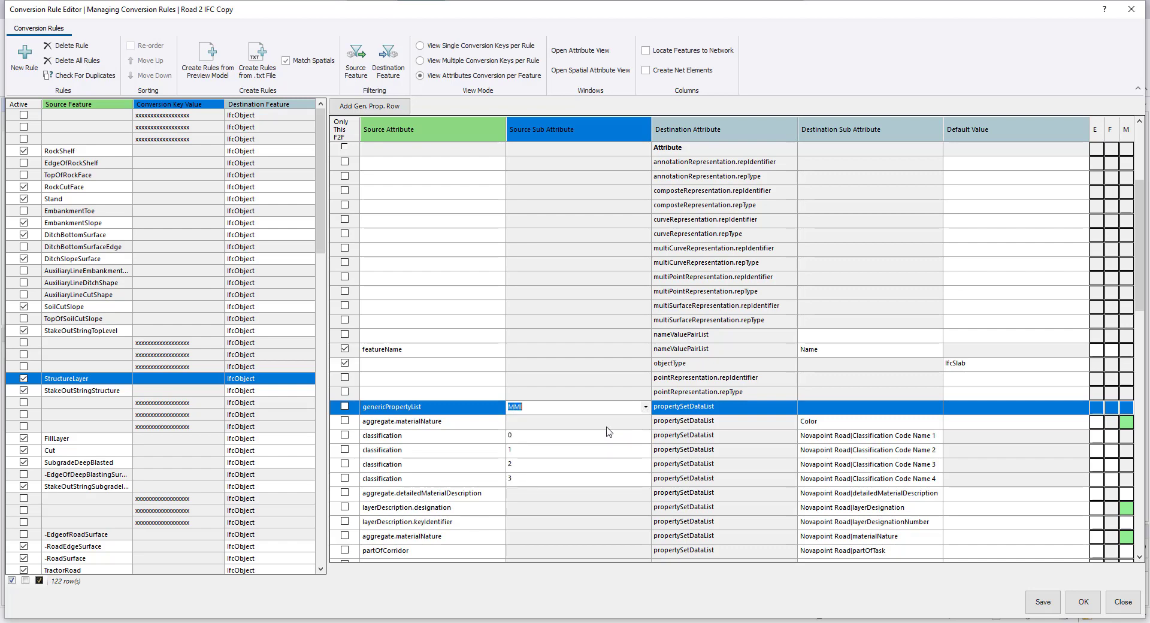
{"action": "left_click", "coordinate": [819, 406]}
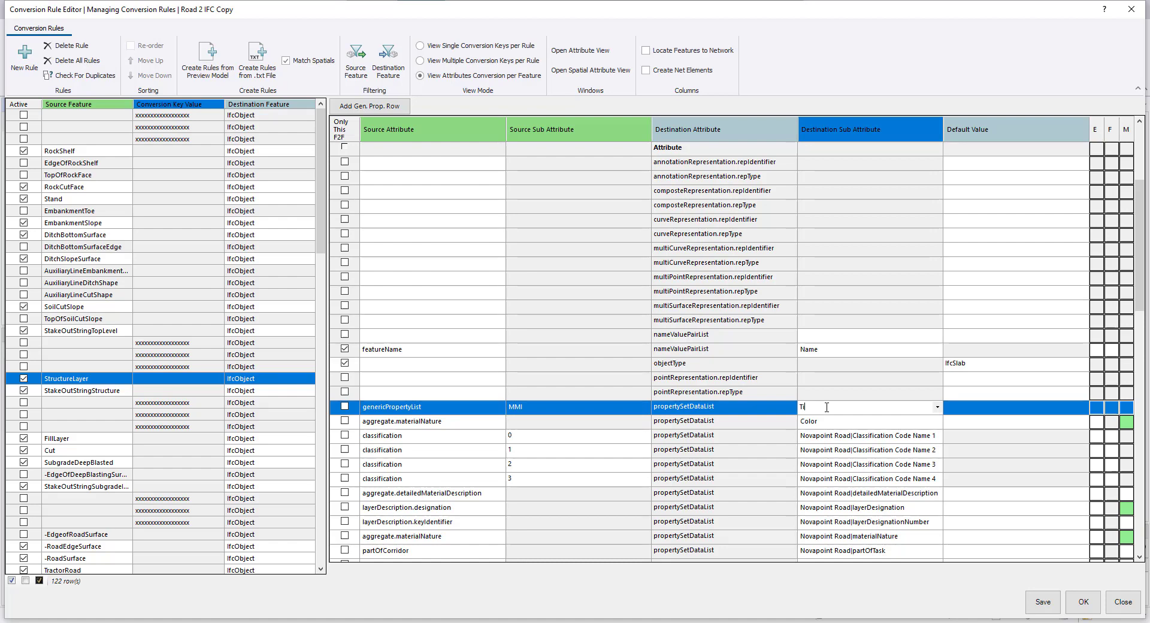
{"action": "type", "text": "tleField|MMI"}
{"action": "left_click", "coordinate": [705, 408]}
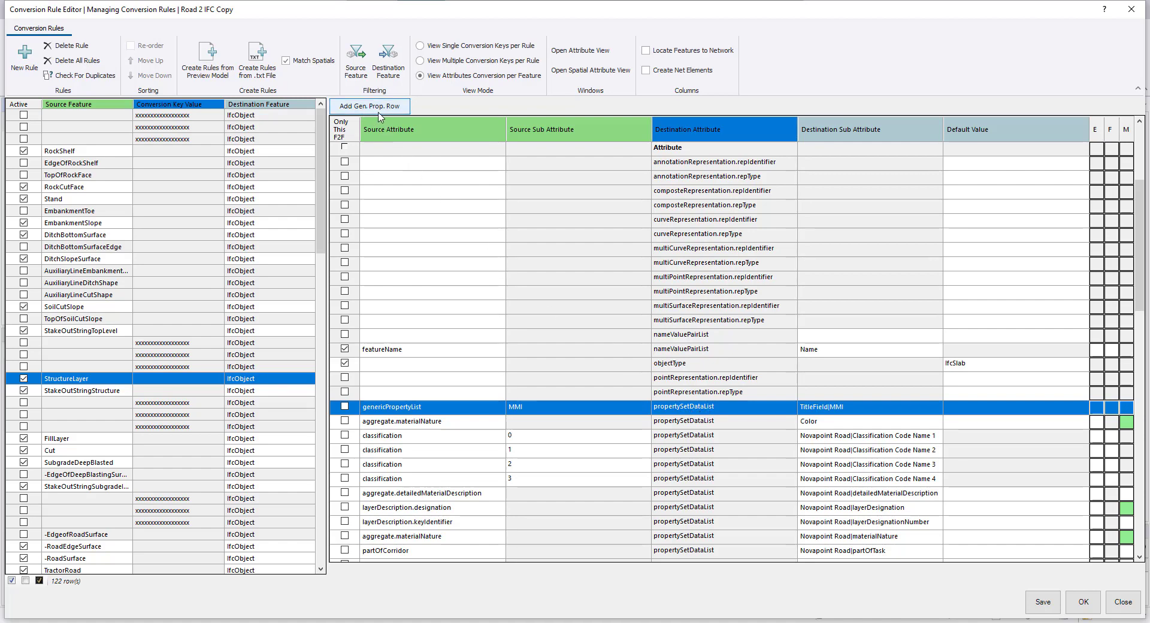
- Add a genericPropertyList row mapping TitleField|Assign.Number to TitleField|Assign.Number
{"action": "left_click", "coordinate": [388, 108]}
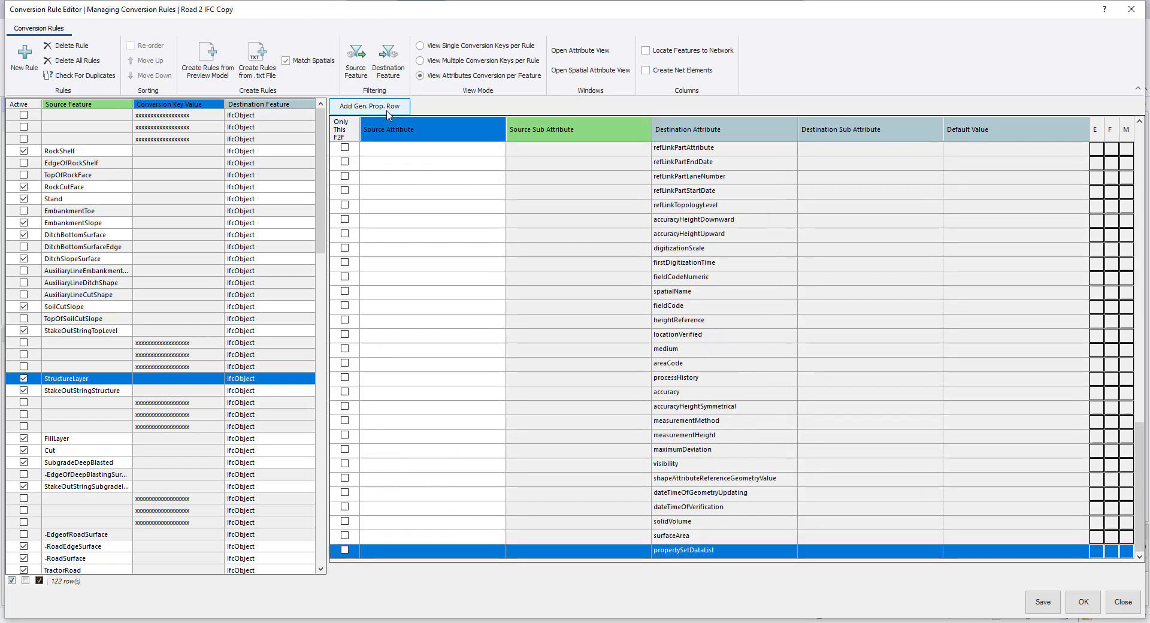
{"action": "left_click", "coordinate": [497, 557]}
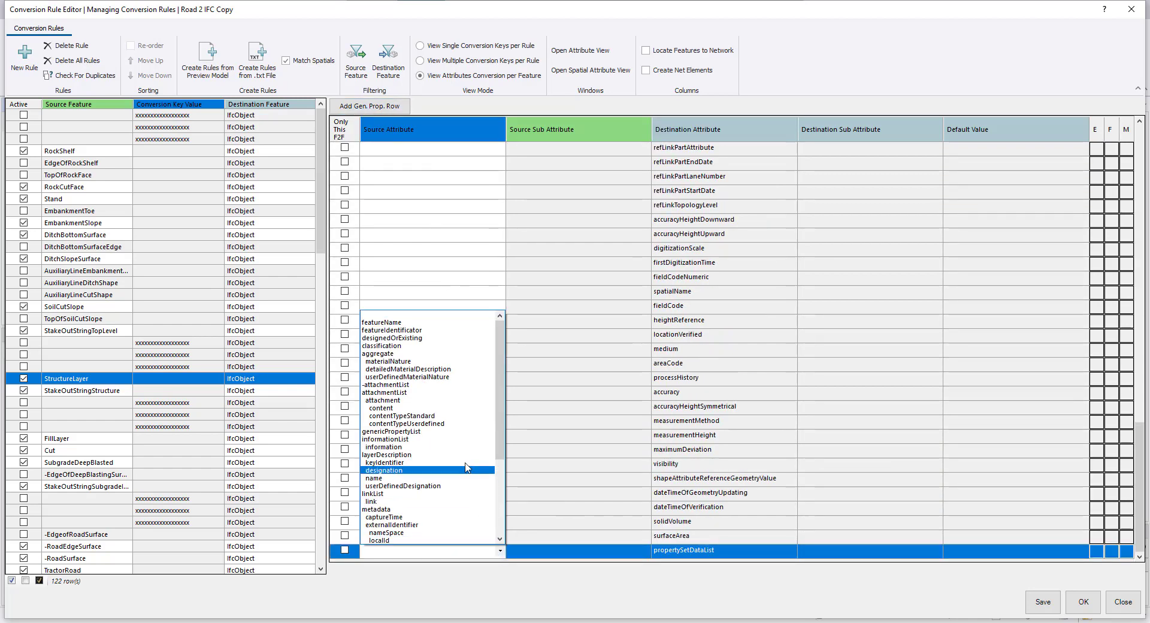
{"action": "left_click", "coordinate": [649, 552]}
{"action": "left_click", "coordinate": [649, 553]}
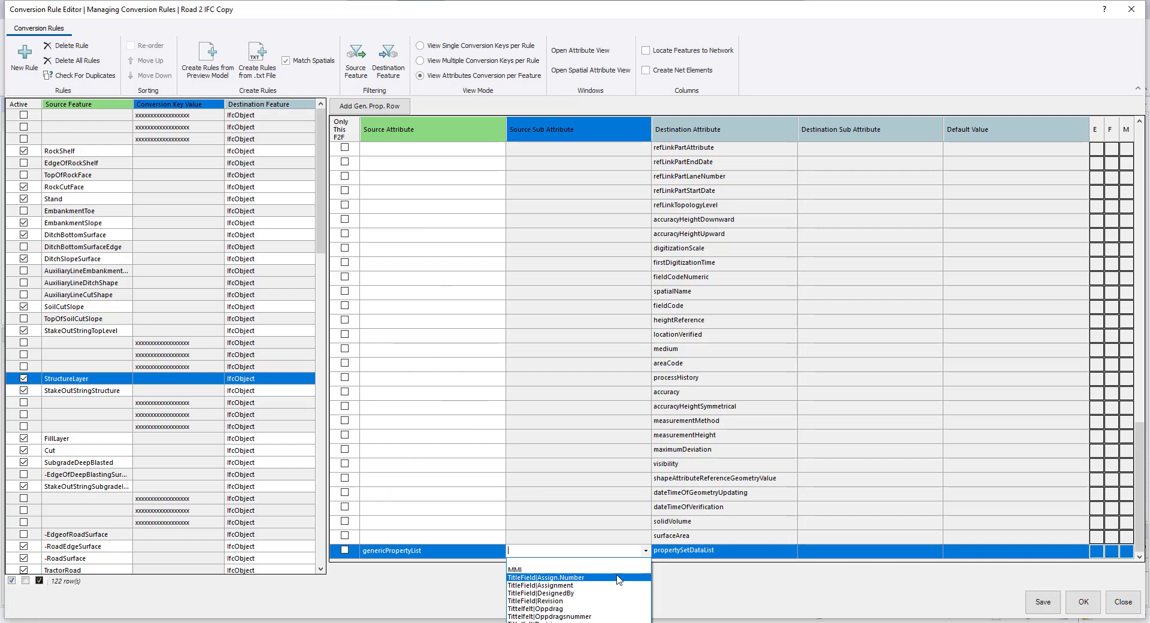
{"action": "left_click", "coordinate": [557, 579]}
{"action": "left_click", "coordinate": [858, 553]}
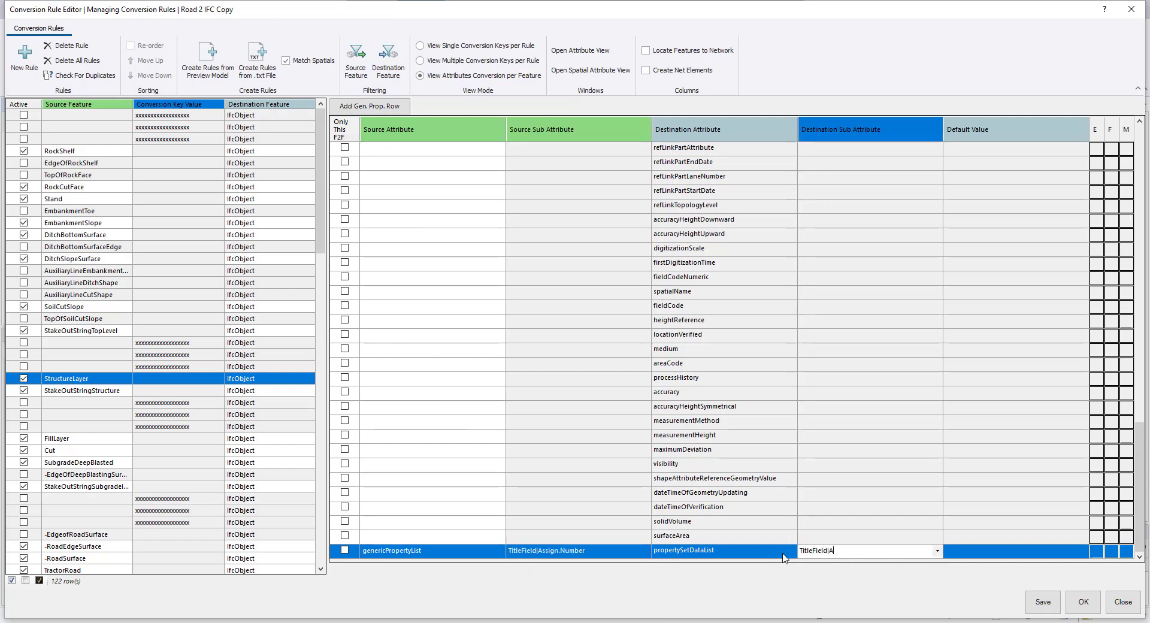
{"action": "type", "text": "TitleField|Assign.Number"}
- Add a genericPropertyList row mapping TitleField|Assignment to TitleField|Assignment
{"action": "left_click", "coordinate": [347, 107]}
{"action": "left_click", "coordinate": [431, 551]}
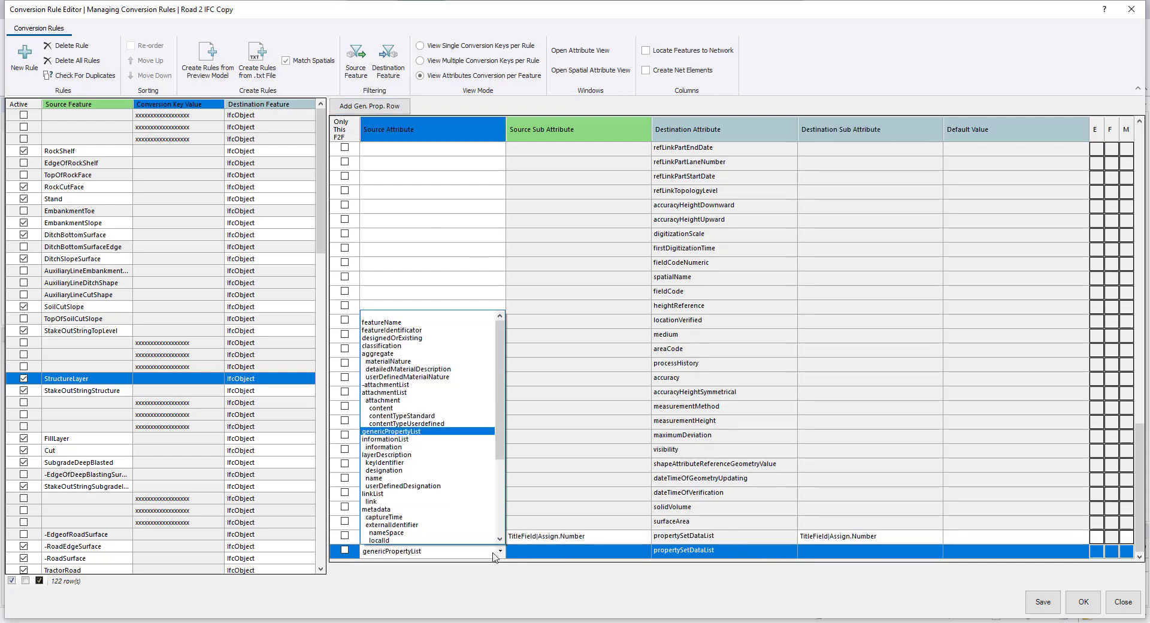
{"action": "left_click", "coordinate": [647, 552]}
{"action": "left_click", "coordinate": [648, 551]}
{"action": "left_click", "coordinate": [593, 589]}
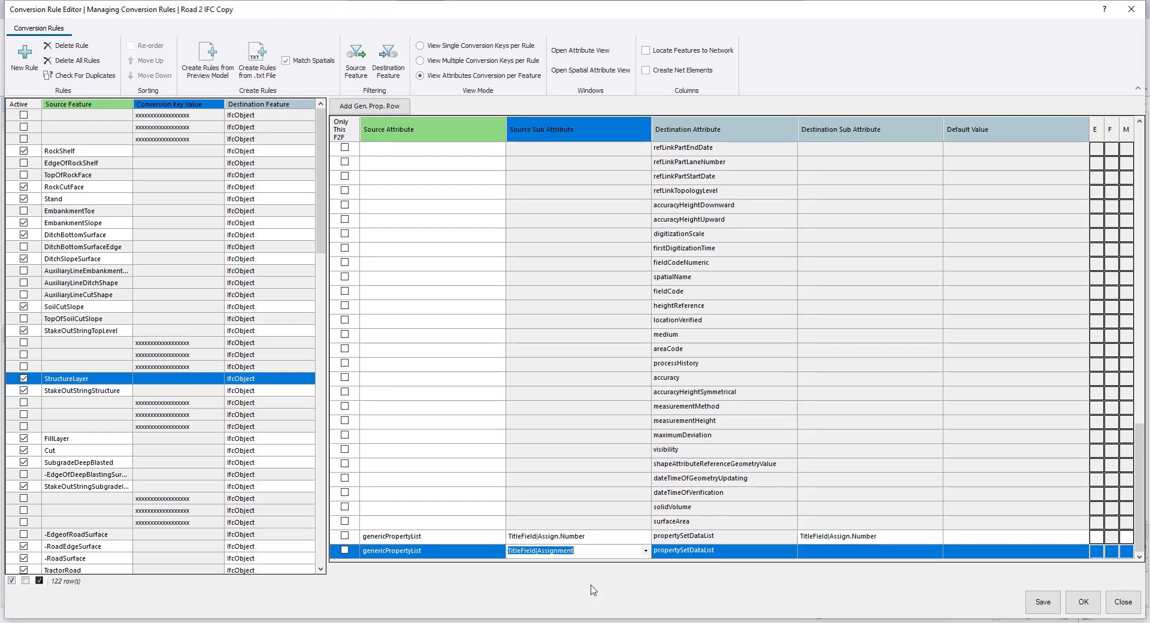
{"action": "left_click", "coordinate": [840, 551]}
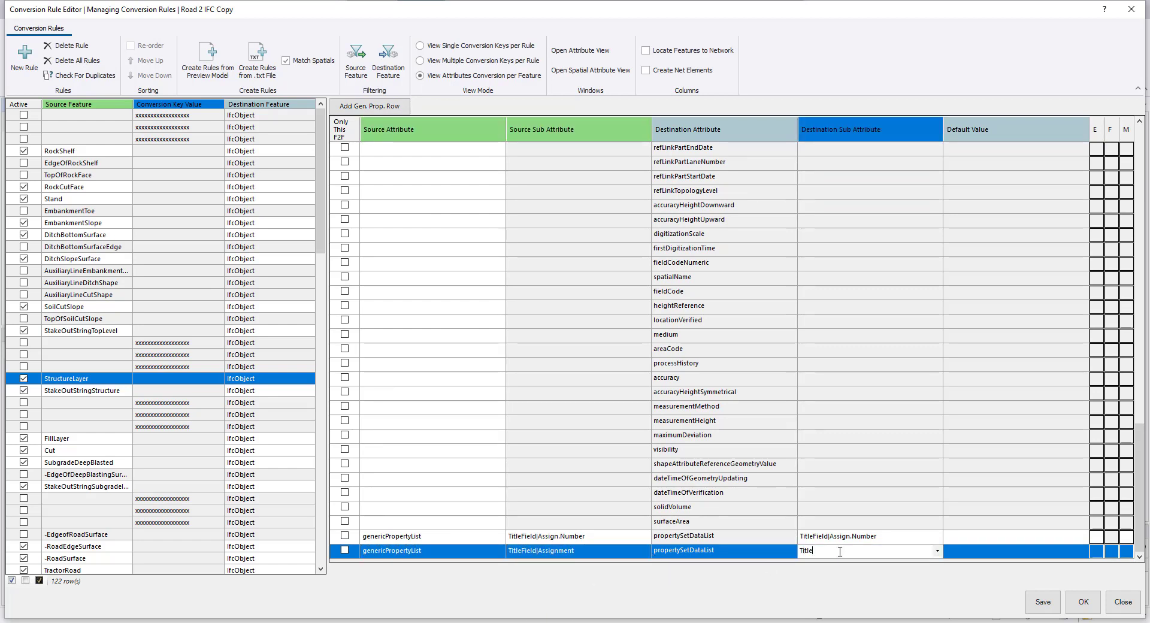
{"action": "type", "text": "TitleField|Assignment"}
- Add a genericPropertyList row mapping TitleField|DesignedBy to TitleField|DesignedBy
{"action": "left_click", "coordinate": [370, 107]}
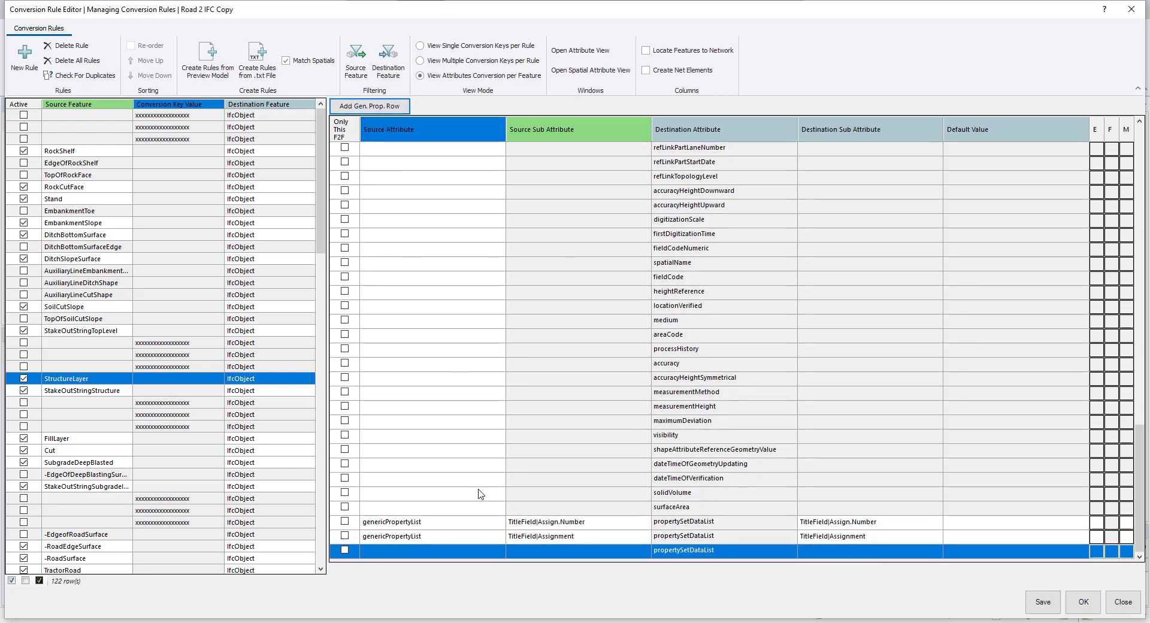
{"action": "left_click", "coordinate": [500, 551]}
{"action": "left_click", "coordinate": [392, 432]}
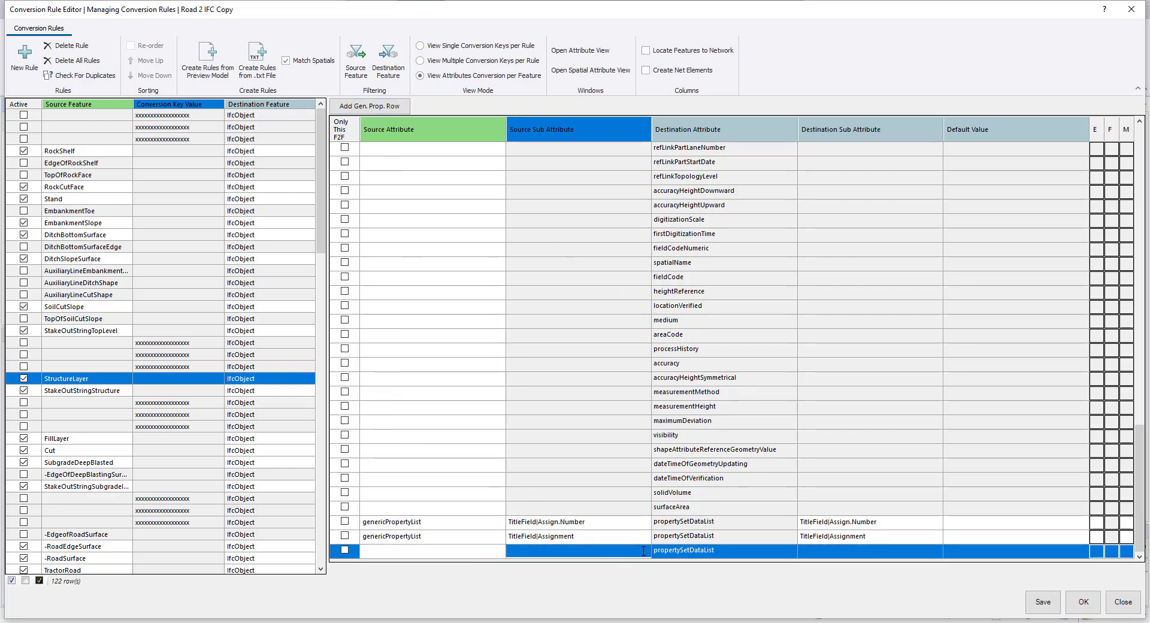
{"action": "left_click", "coordinate": [646, 551]}
{"action": "left_click", "coordinate": [587, 593]}
{"action": "left_click", "coordinate": [829, 552]}
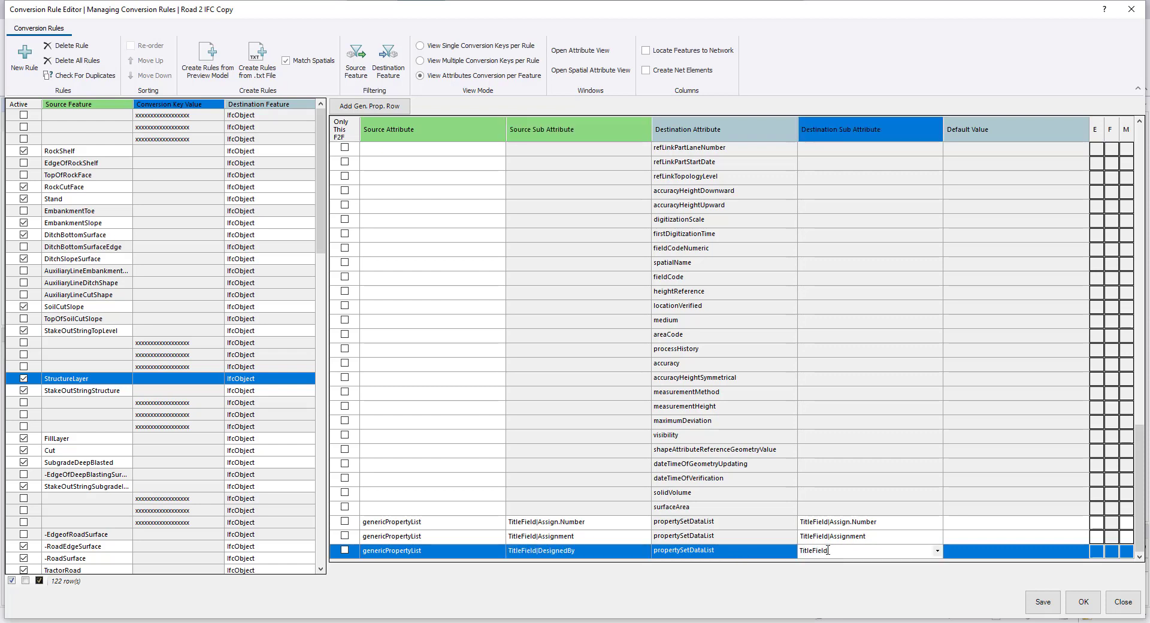
{"action": "type", "text": "TitleField|DesignedBy"}
- Add a genericPropertyList row mapping TitleField|Revision to TitleField|Revision
{"action": "left_click", "coordinate": [370, 106]}
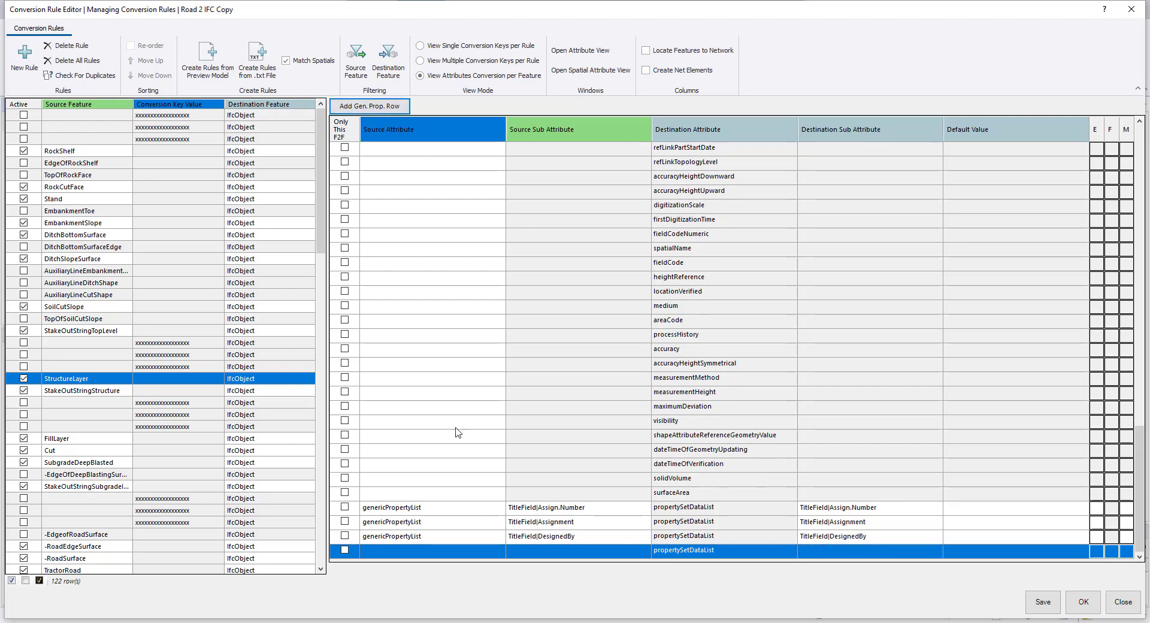
{"action": "left_click", "coordinate": [495, 556]}
{"action": "left_click", "coordinate": [593, 551]}
{"action": "left_click", "coordinate": [648, 551]}
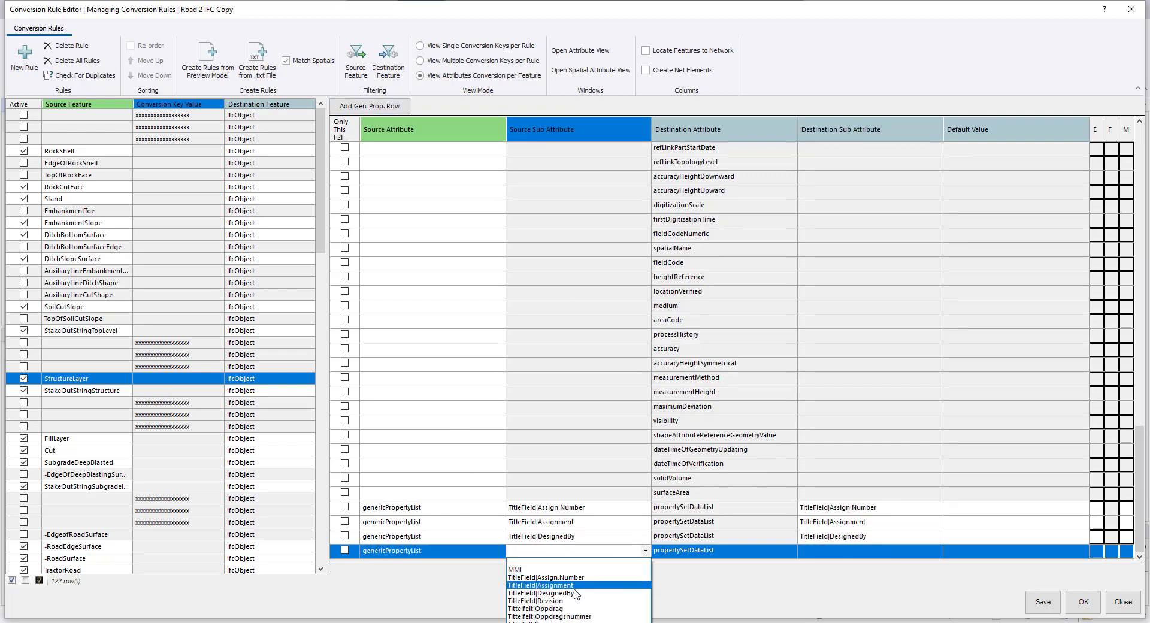
{"action": "left_click", "coordinate": [847, 554]}
{"action": "type", "text": "TitleField"}
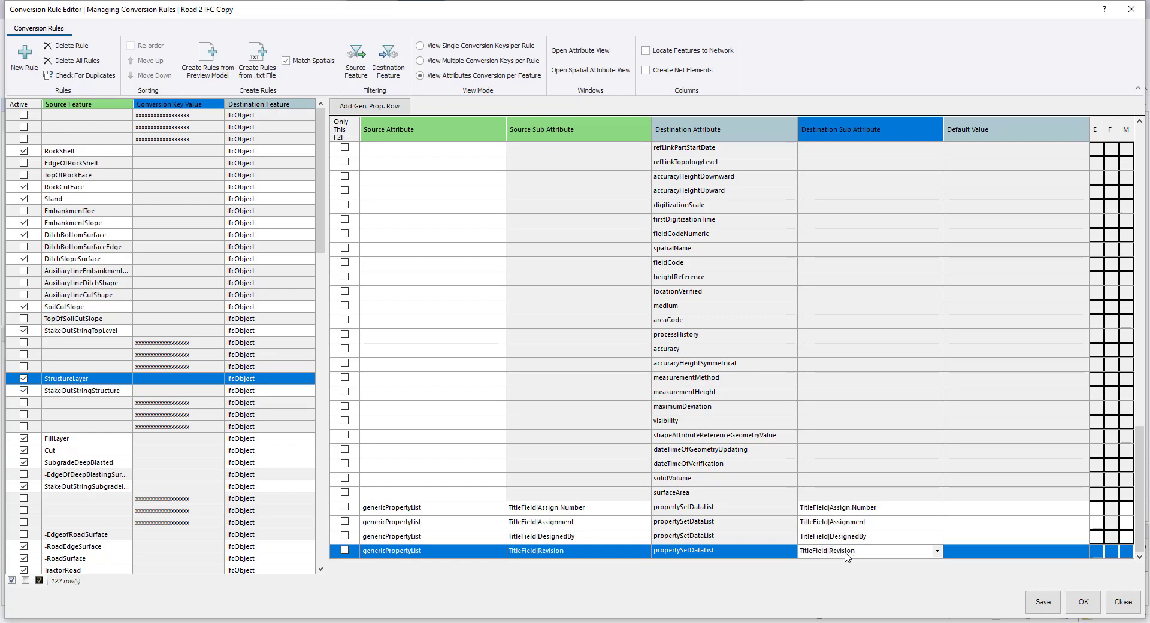
{"action": "type", "text": "|Revision"}
{"action": "key", "text": "Return"}
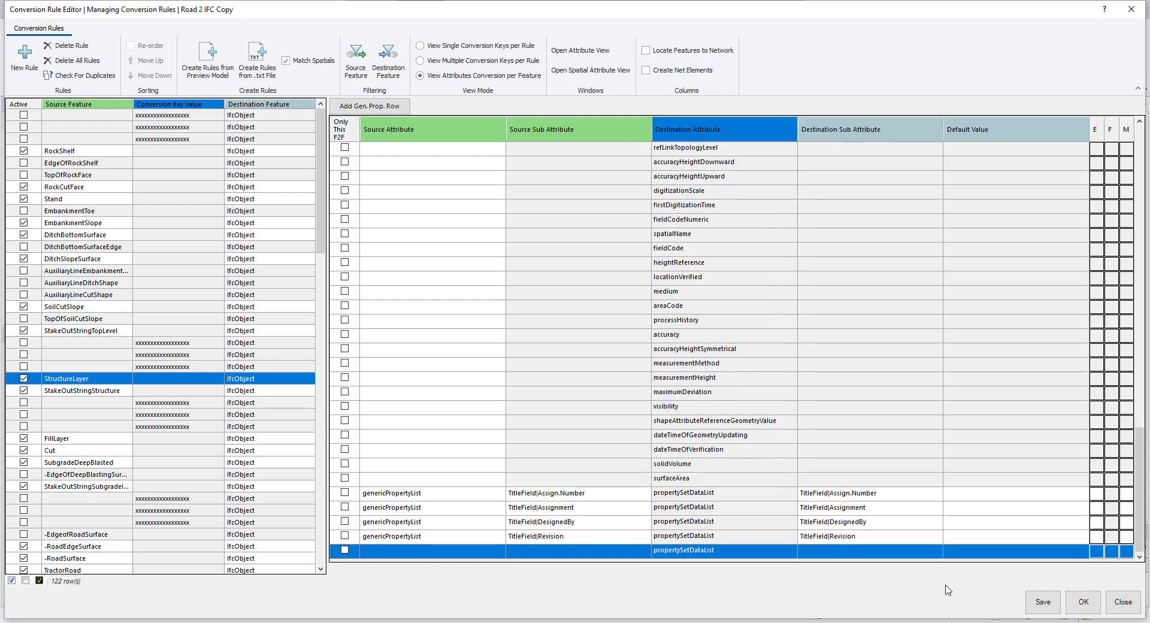
- Save the rules, choose Road 2 IFC Copy as the conversion rule, and run the IFC export
{"action": "left_click", "coordinate": [1091, 604]}
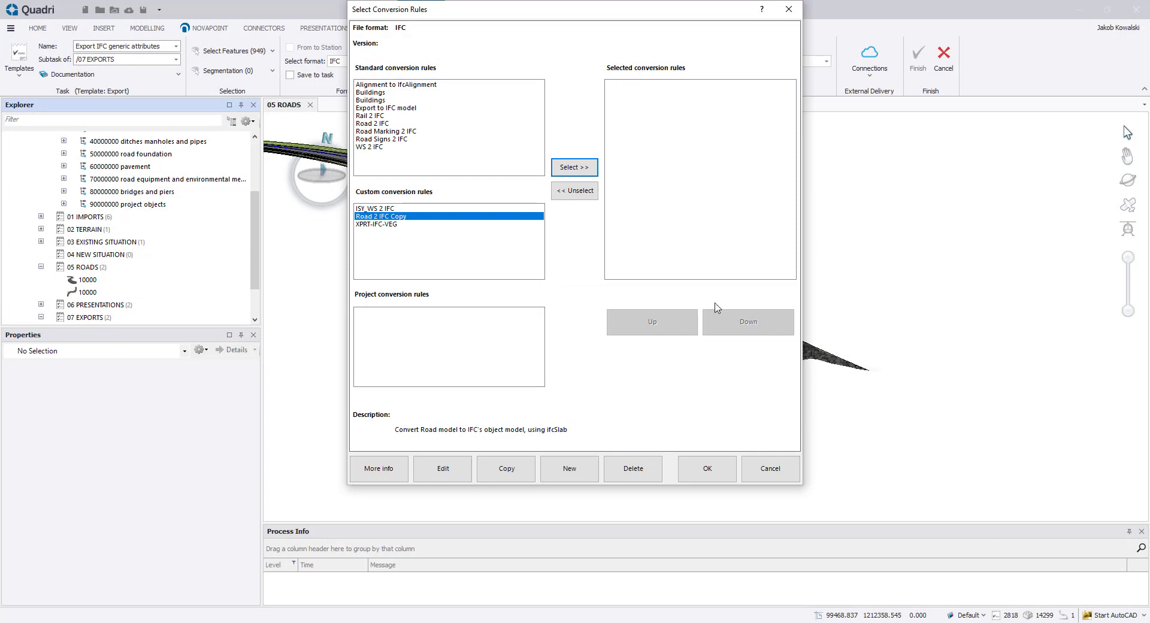
{"action": "left_click", "coordinate": [571, 169]}
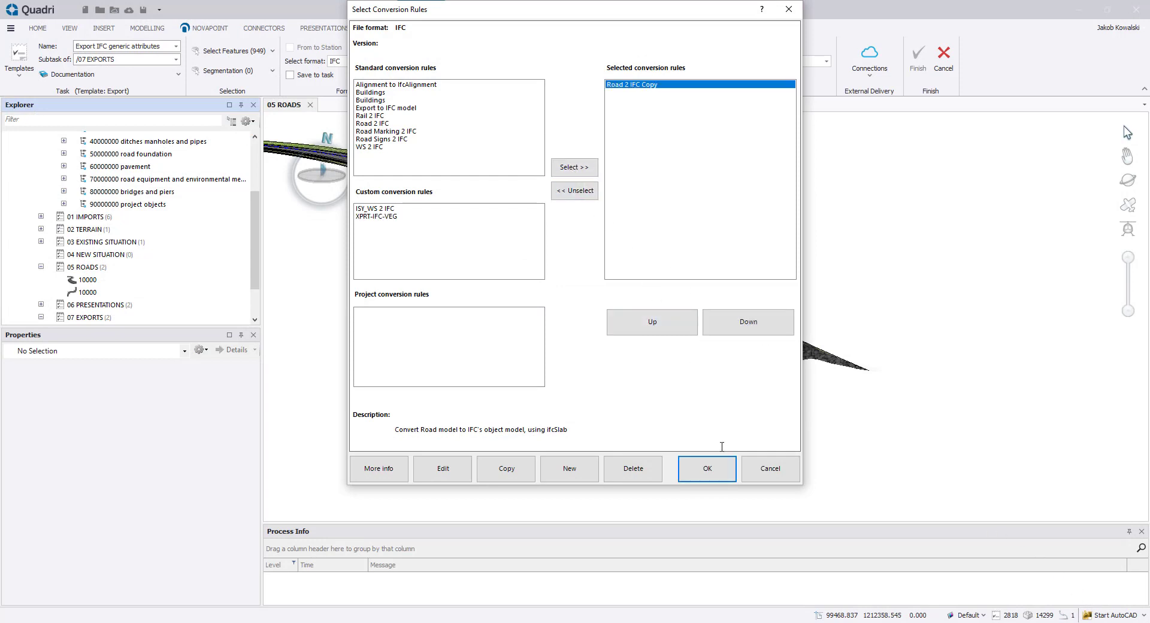
{"action": "left_click", "coordinate": [727, 473]}
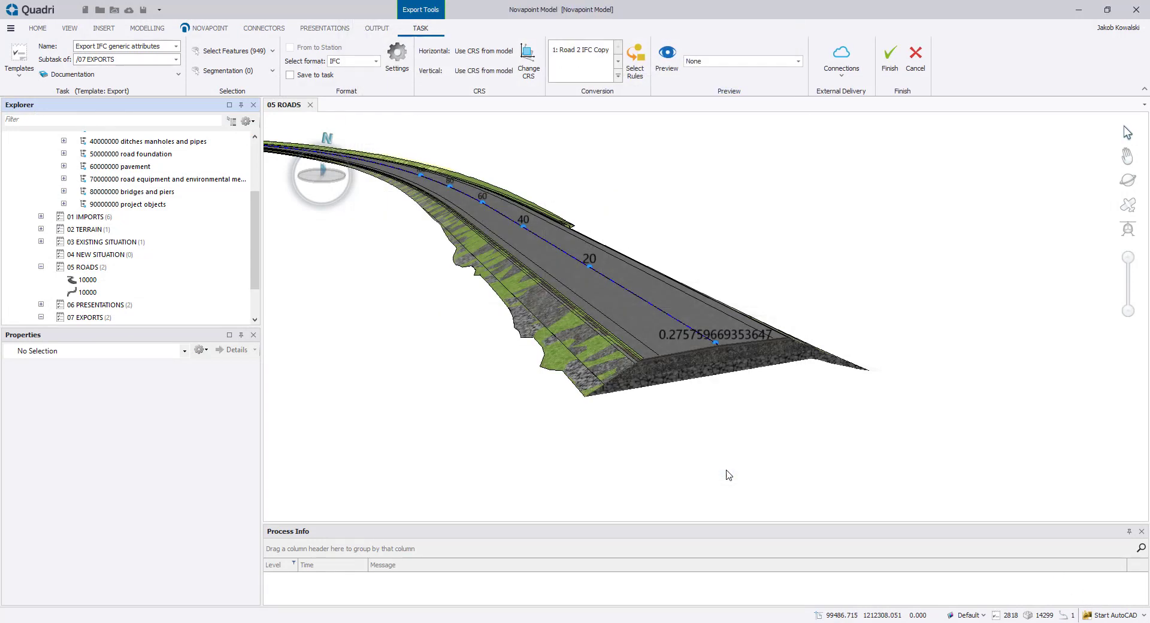
{"action": "left_click", "coordinate": [888, 71]}
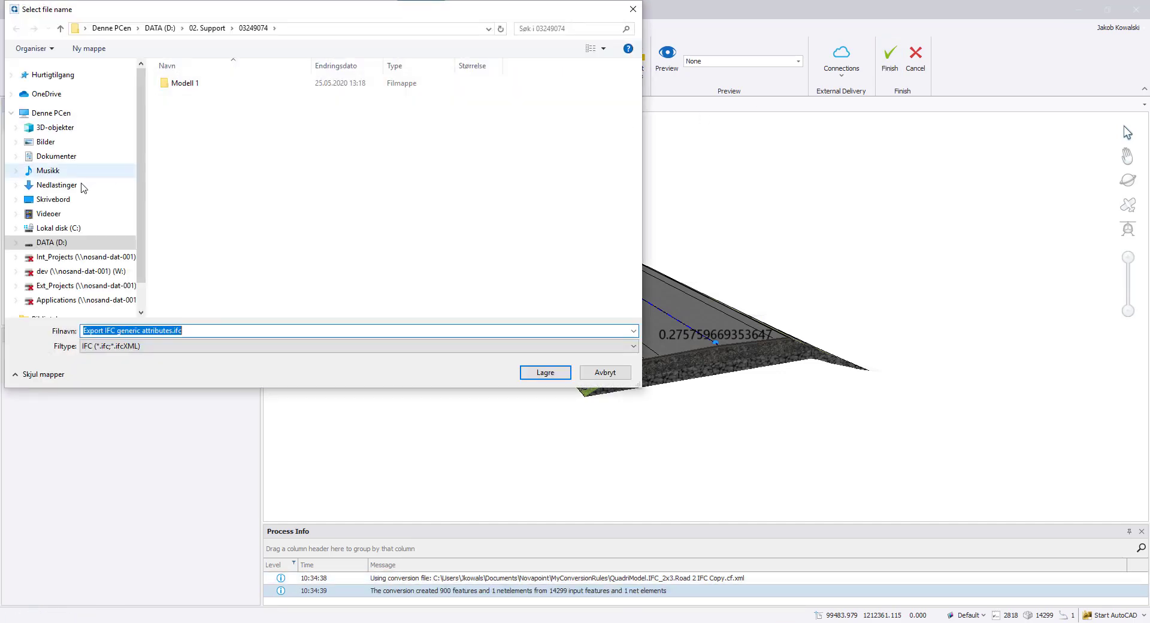
- Save the file as 'Export IFC generic attributes.ifc' in the Skrivebord (desktop) folder
{"action": "left_click", "coordinate": [68, 200]}
{"action": "left_click", "coordinate": [188, 332]}
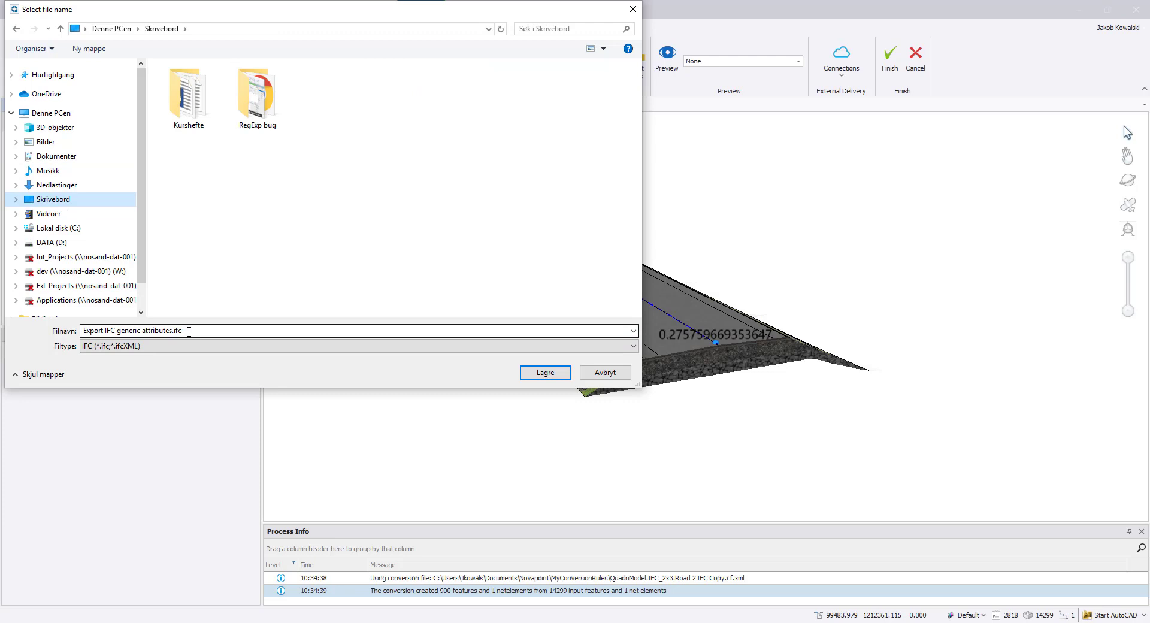
{"action": "left_click", "coordinate": [544, 373]}
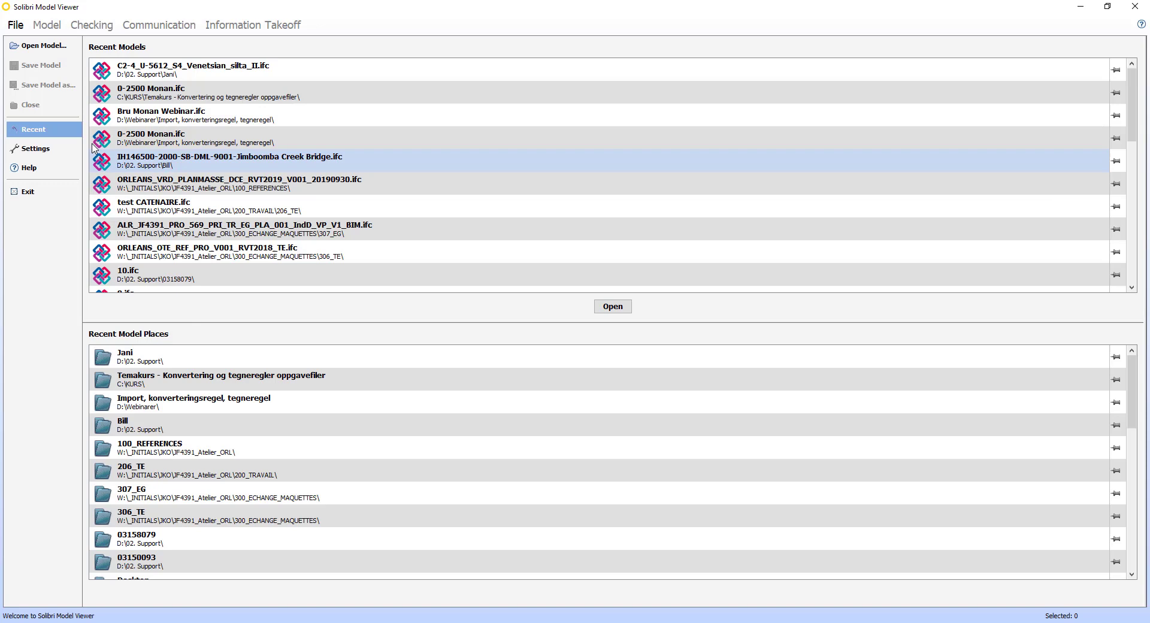
- Open Export IFC generic attributes.ifc from the desktop (Skrivebord) in Solibri Model Viewer
{"action": "left_click", "coordinate": [43, 48]}
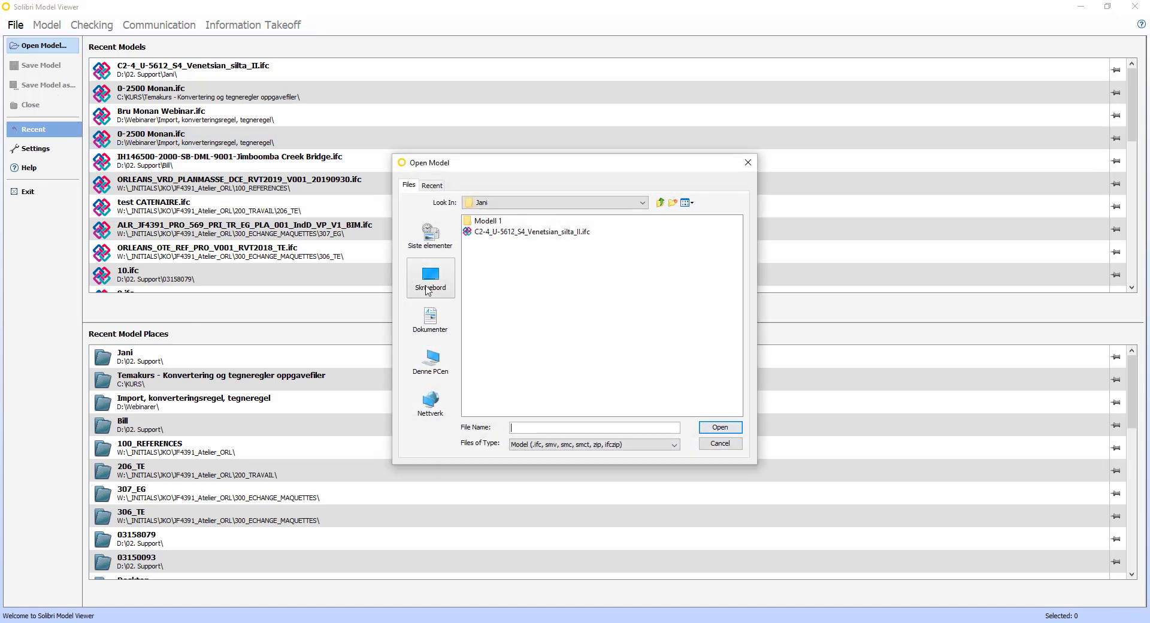
{"action": "left_click", "coordinate": [430, 277]}
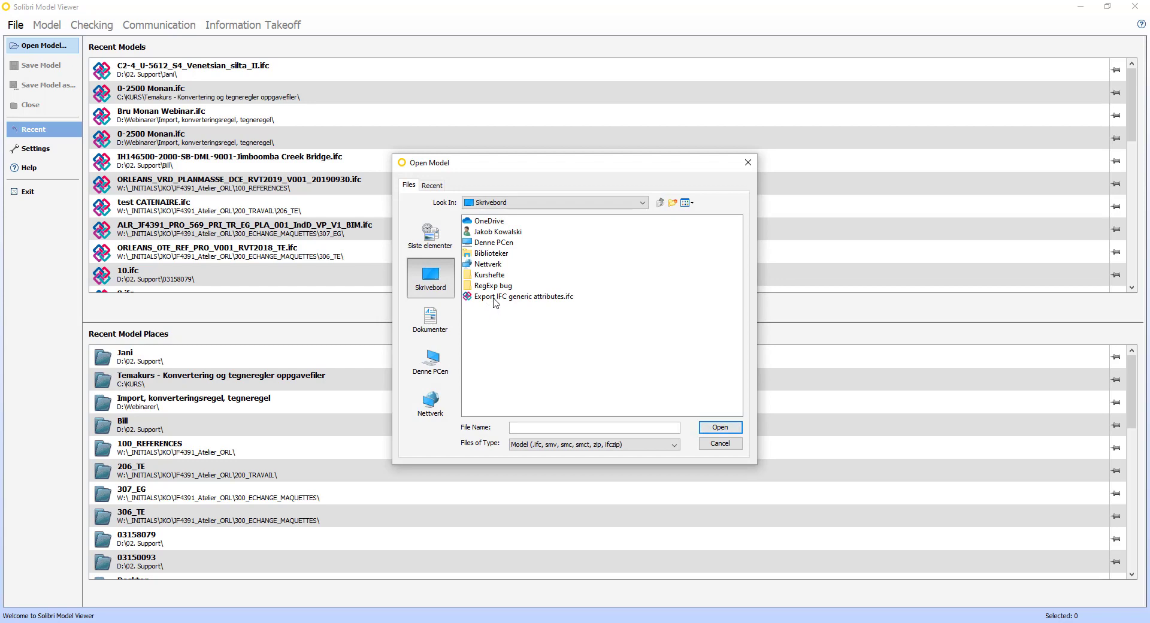
{"action": "double_click", "coordinate": [493, 298]}
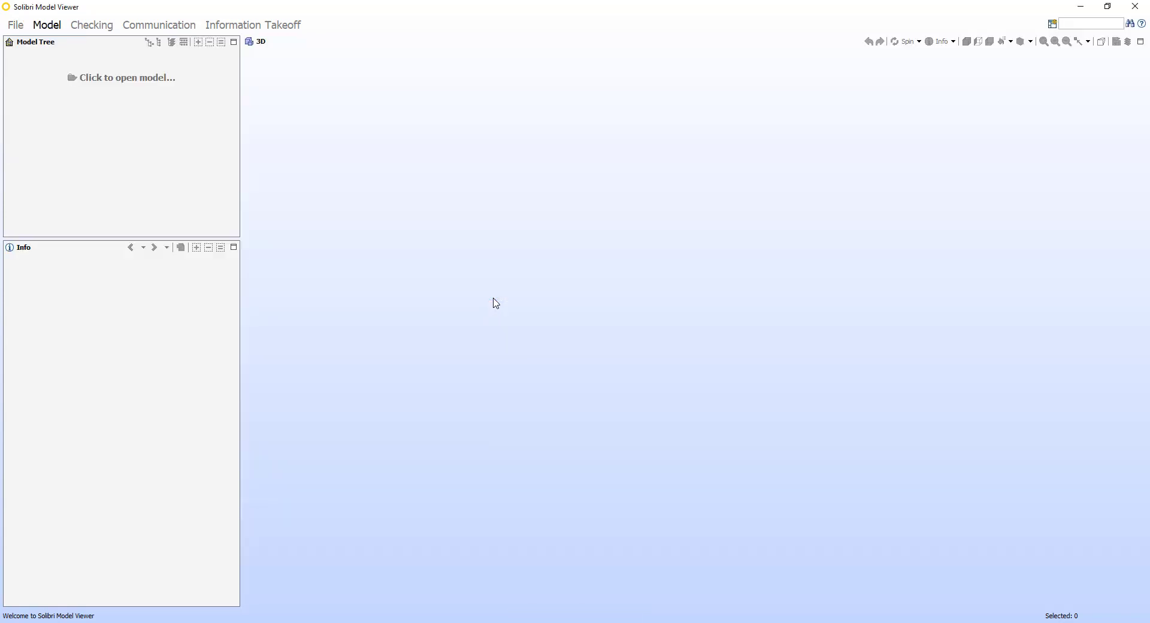
- Select a road slab and review its TitleField Revision value and Novapoint Road properties
{"action": "scroll", "coordinate": [797, 401], "scroll_direction": "up", "scroll_amount": 6}
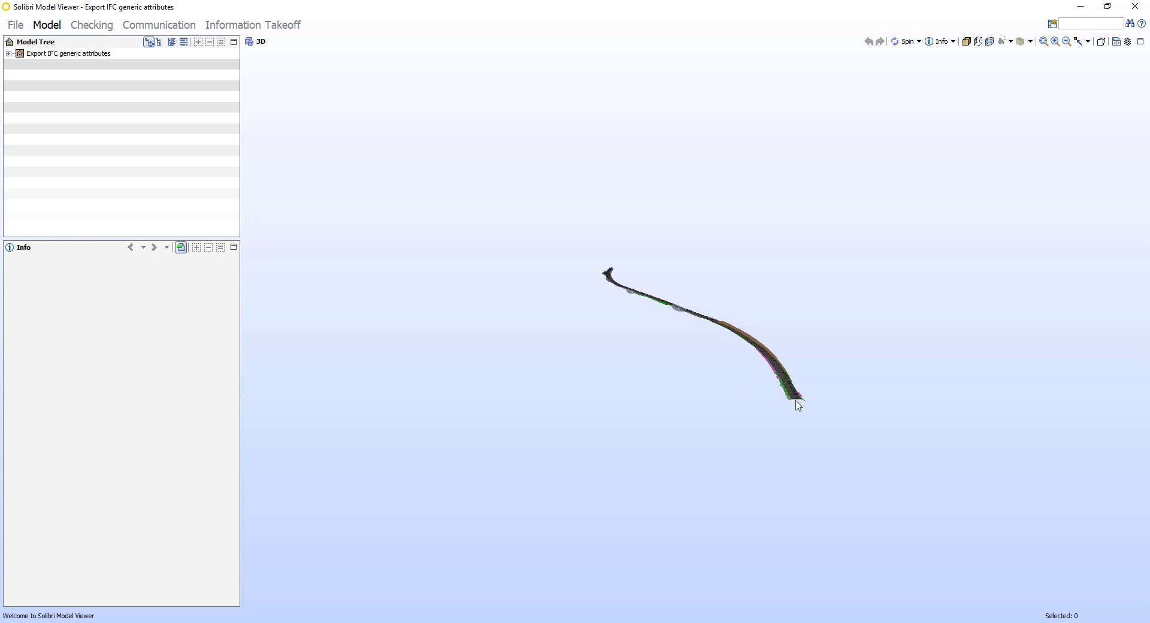
{"action": "scroll", "coordinate": [798, 406], "scroll_direction": "up", "scroll_amount": 5}
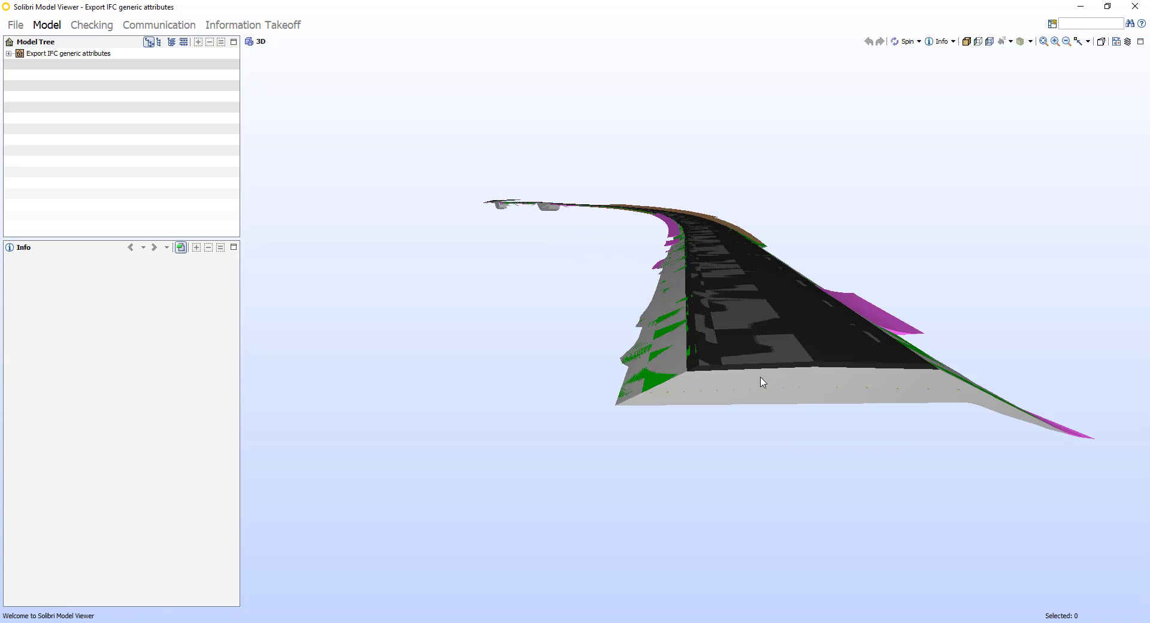
{"action": "left_click", "coordinate": [765, 386]}
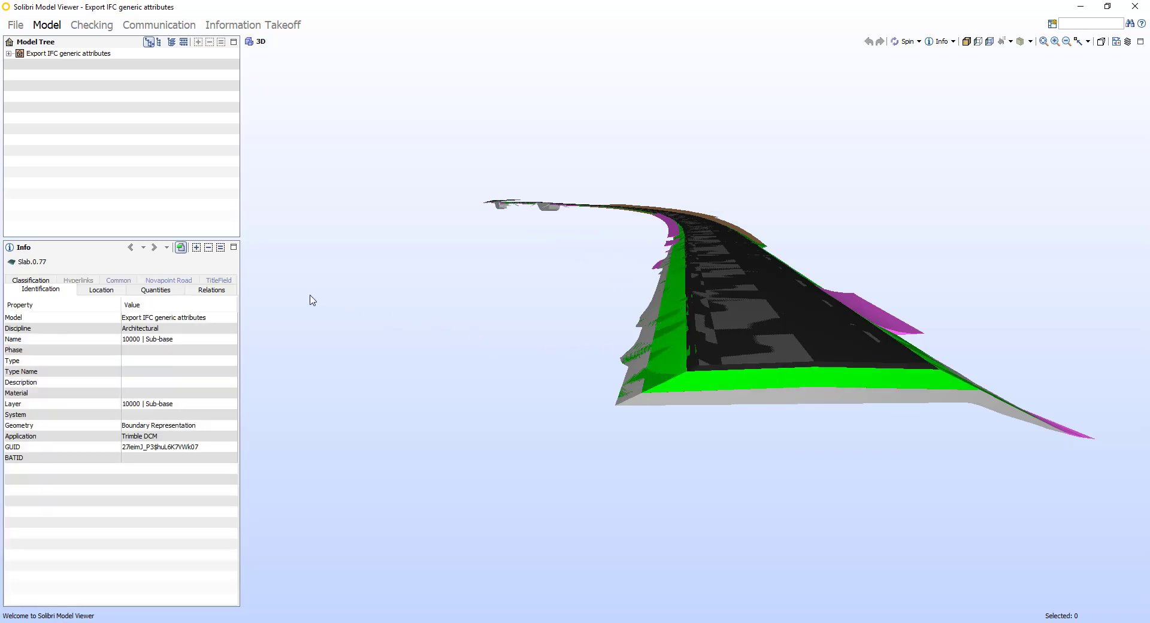
{"action": "left_click", "coordinate": [220, 282]}
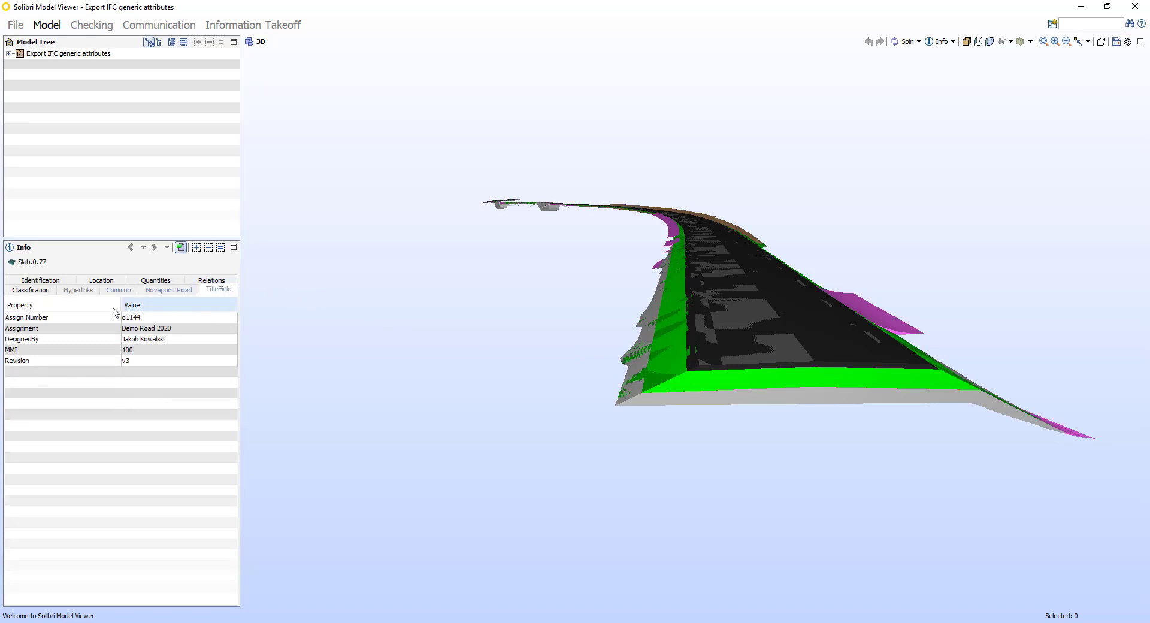
{"action": "left_click", "coordinate": [150, 363]}
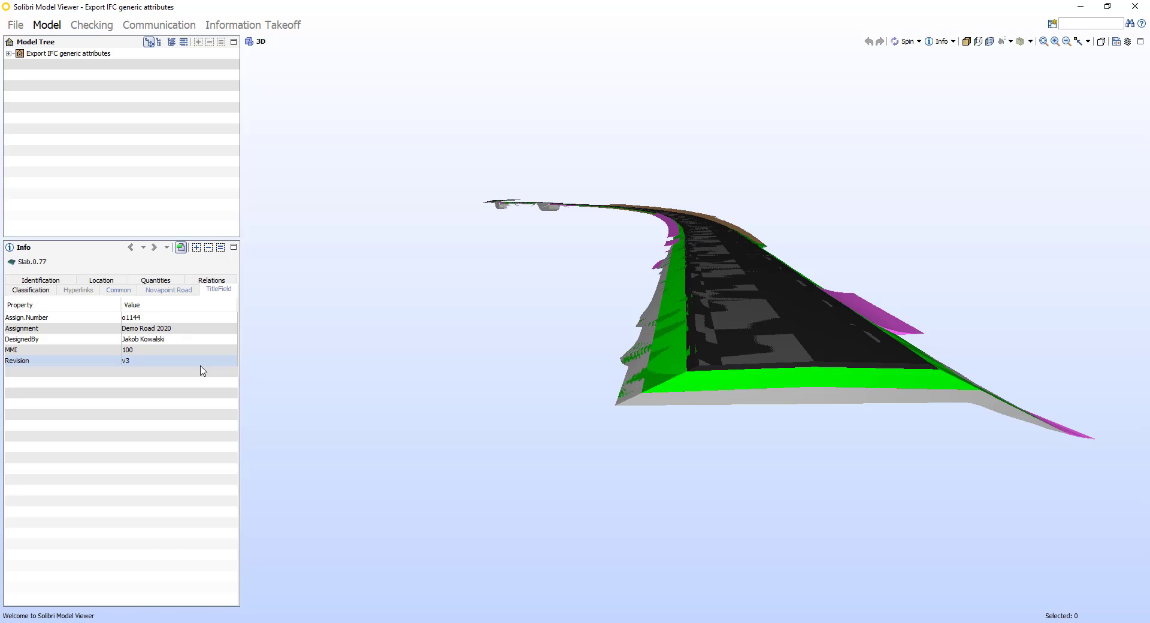
{"action": "left_click", "coordinate": [170, 290]}
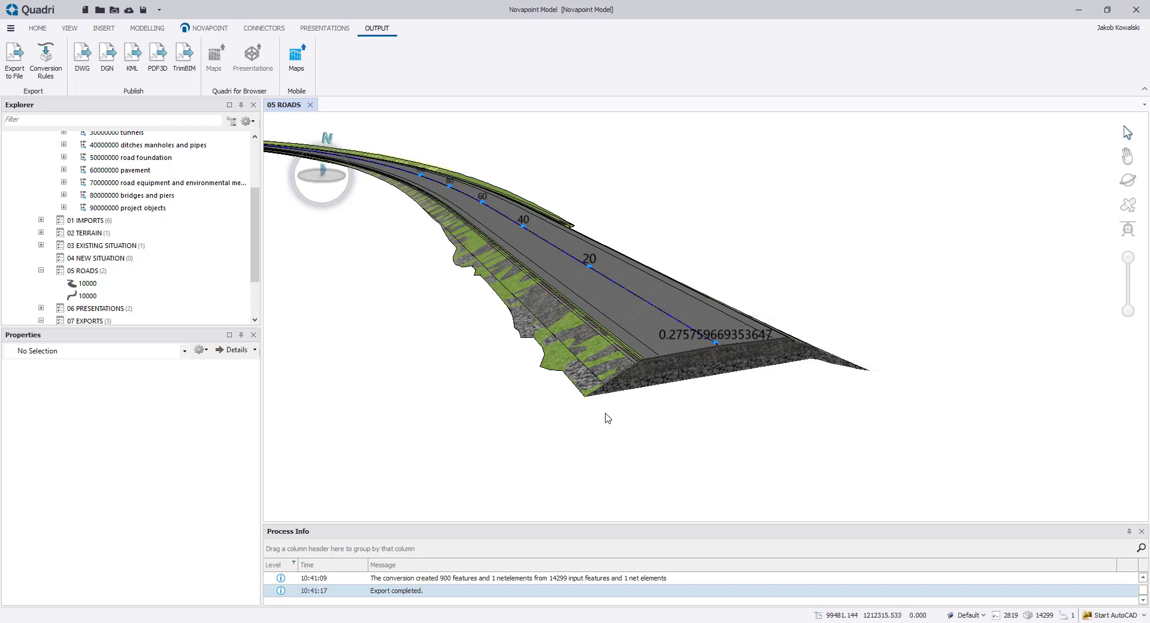
- Create a new Export to File task under 07 EXPORTS named 'Export IFC classification'
{"action": "left_click", "coordinate": [155, 322]}
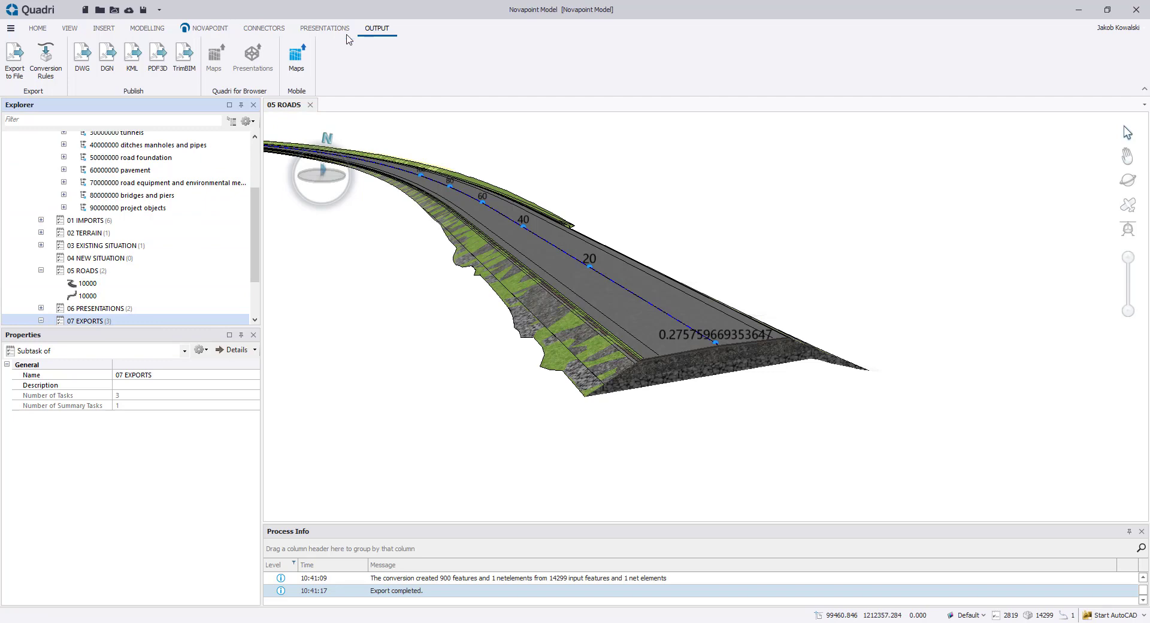
{"action": "left_click", "coordinate": [18, 66]}
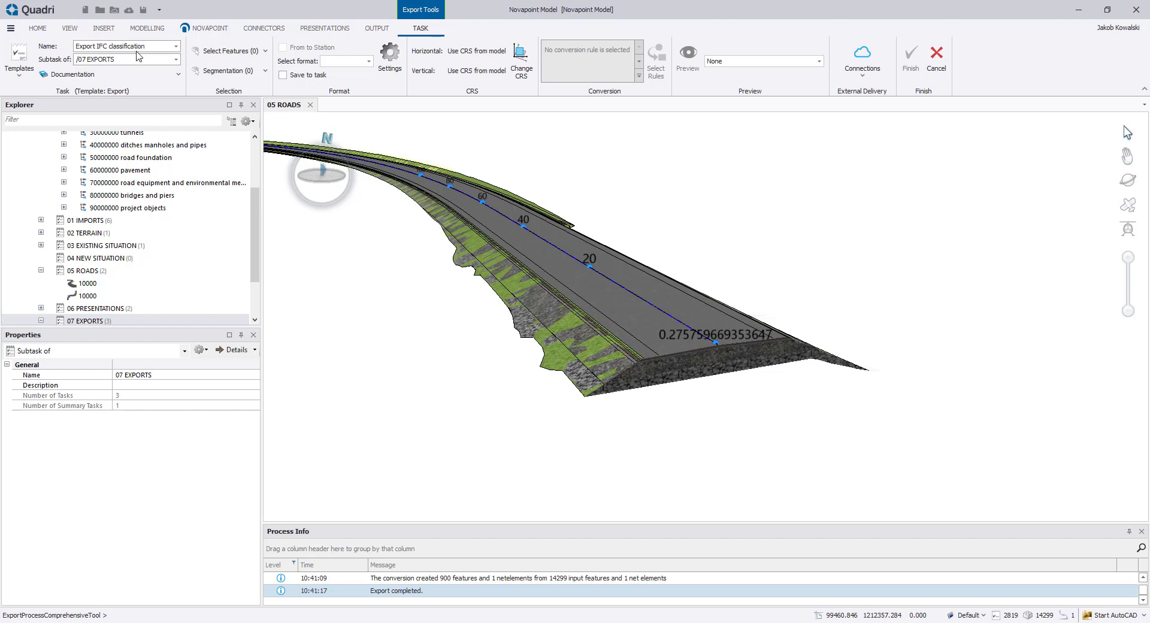
- Select the 949 features of road task 10000 by task and set the export format to IFC
{"action": "left_click", "coordinate": [198, 52]}
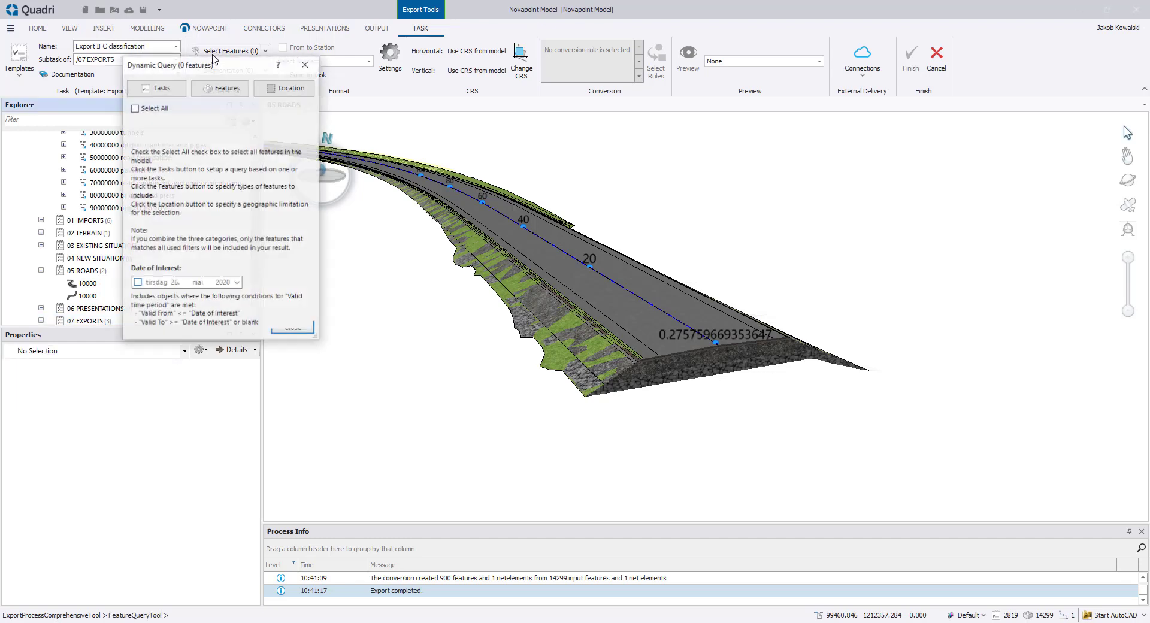
{"action": "left_click", "coordinate": [167, 90]}
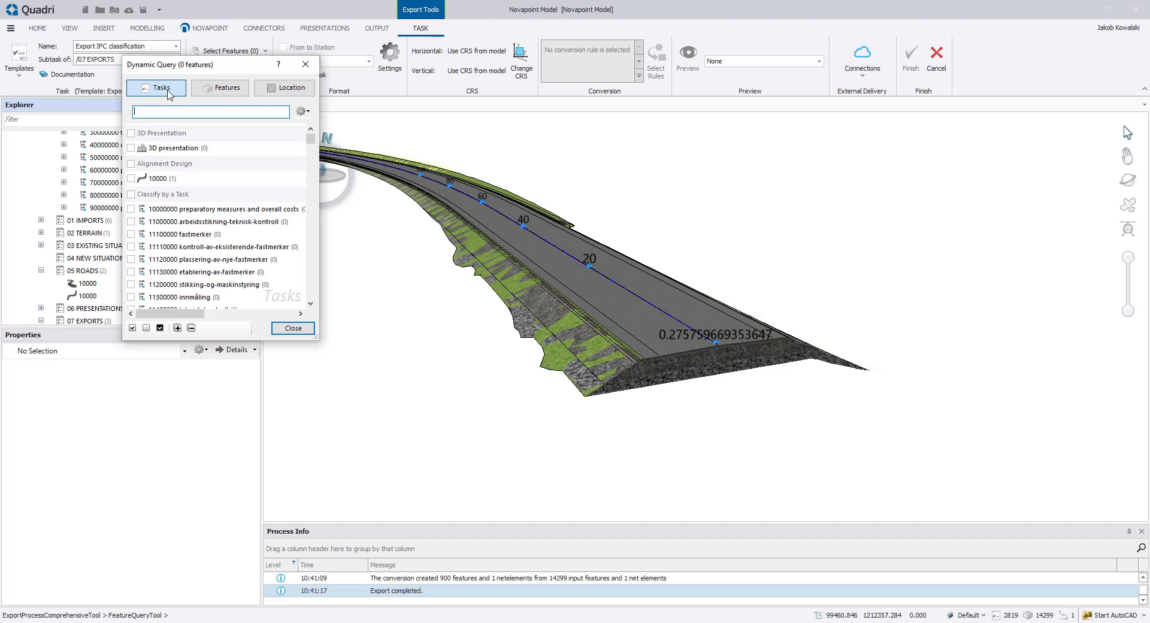
{"action": "type", "text": "10000"}
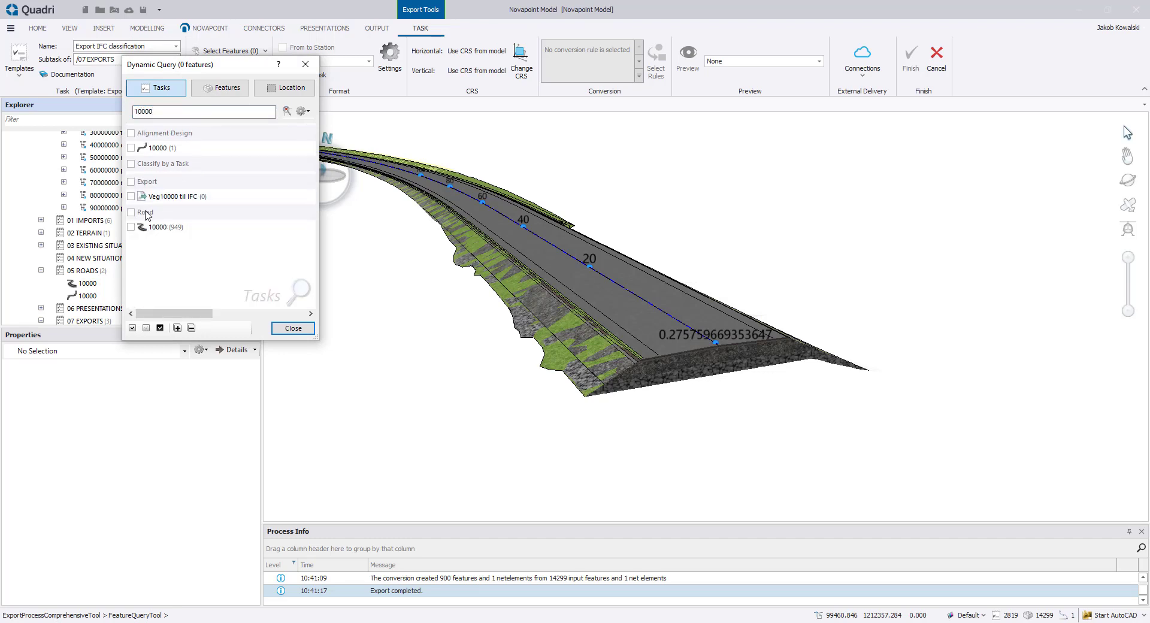
{"action": "left_click", "coordinate": [131, 227]}
{"action": "left_click", "coordinate": [293, 329]}
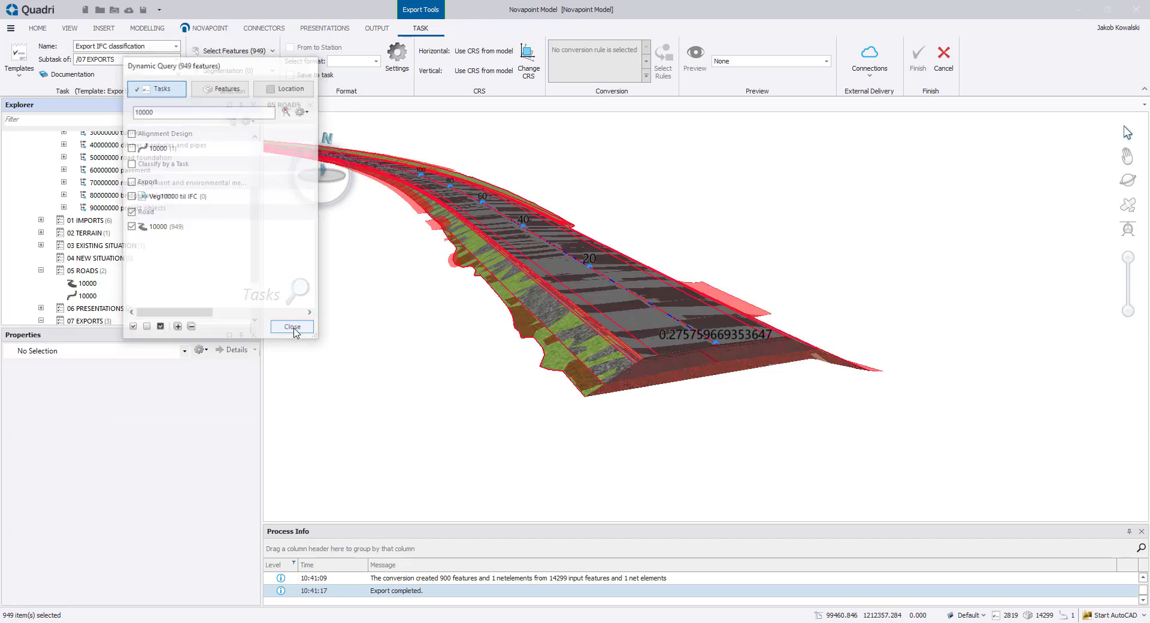
{"action": "left_click", "coordinate": [375, 61]}
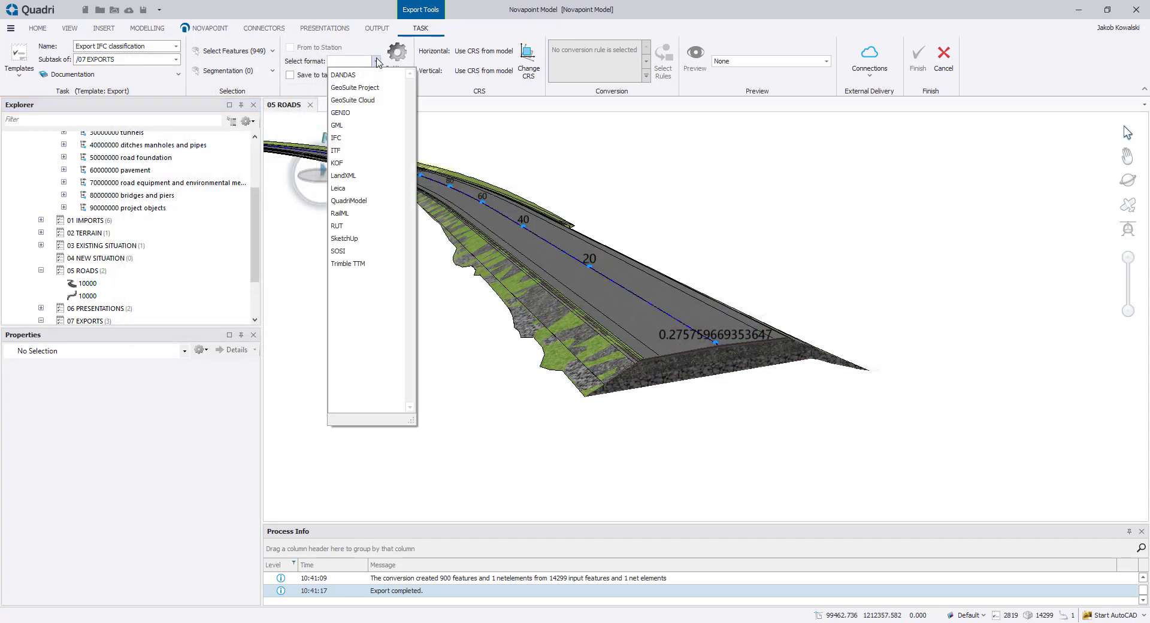
{"action": "left_click", "coordinate": [352, 139]}
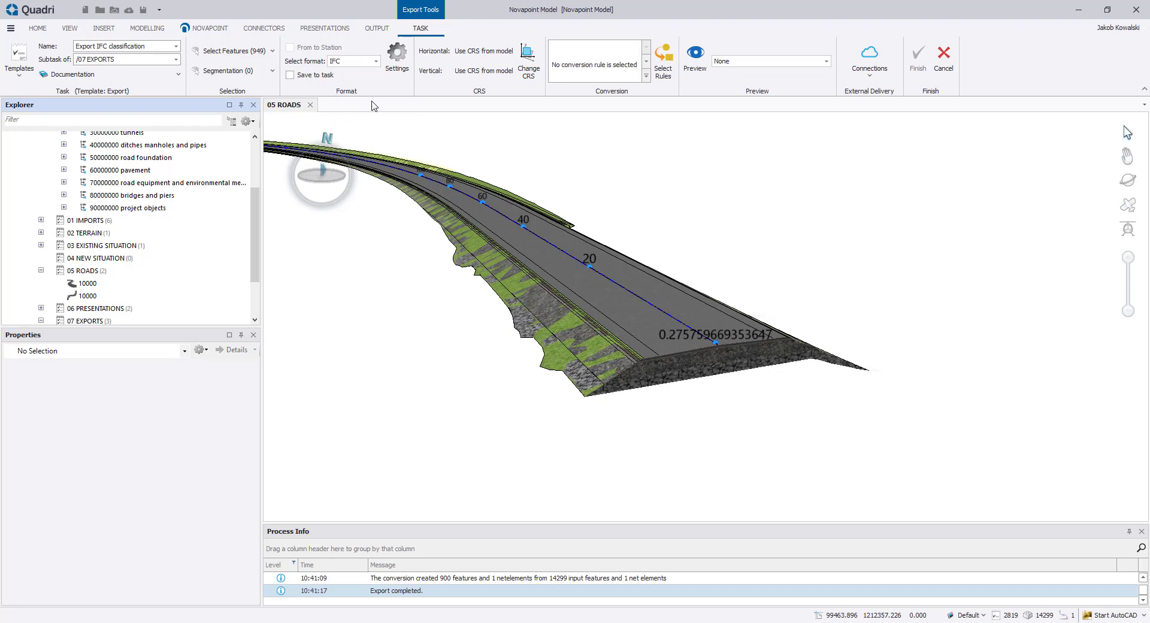
- Open the IFC export settings with Use field codes enabled and show the Field code definitions
{"action": "left_click", "coordinate": [397, 57]}
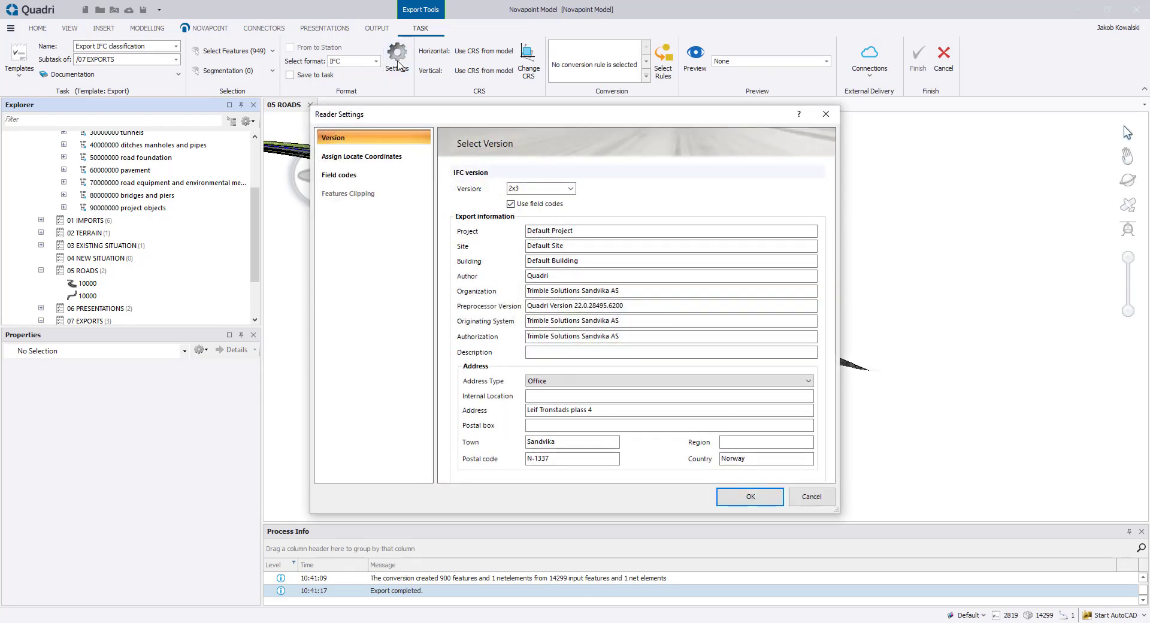
{"action": "left_click", "coordinate": [510, 204]}
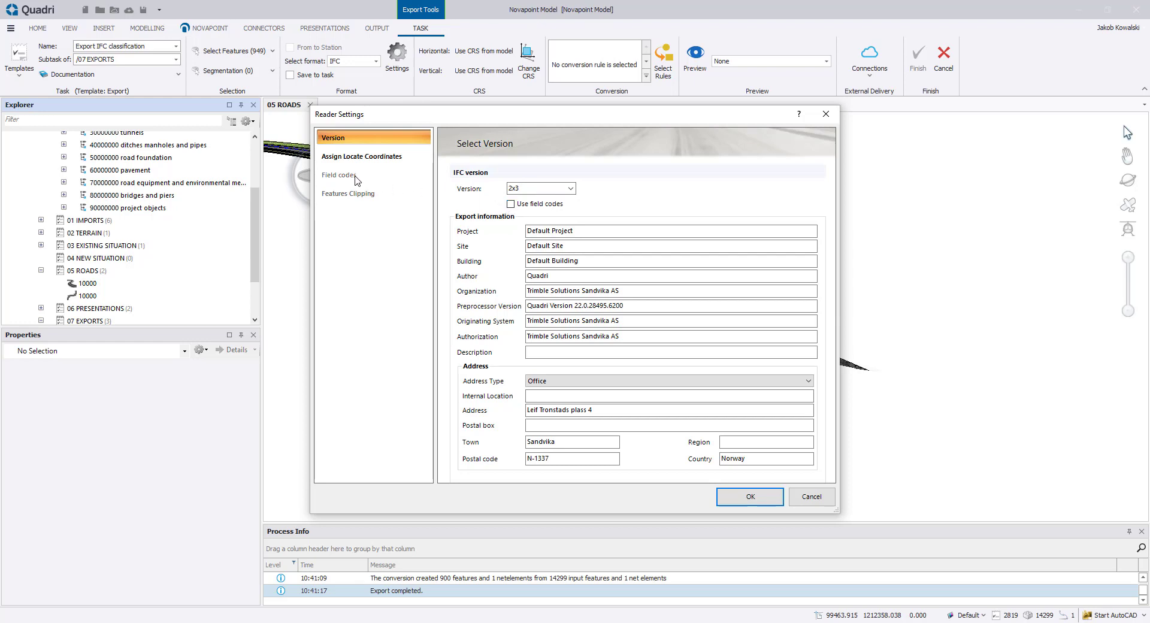
{"action": "left_click", "coordinate": [510, 204]}
{"action": "left_click", "coordinate": [331, 179]}
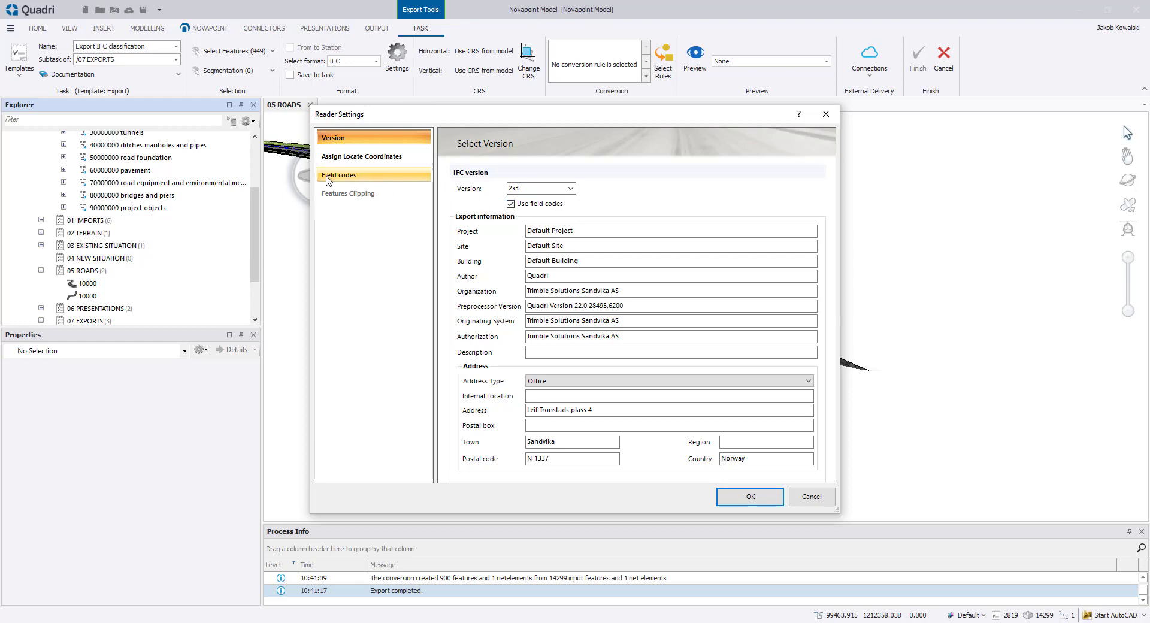
{"action": "left_click", "coordinate": [360, 179]}
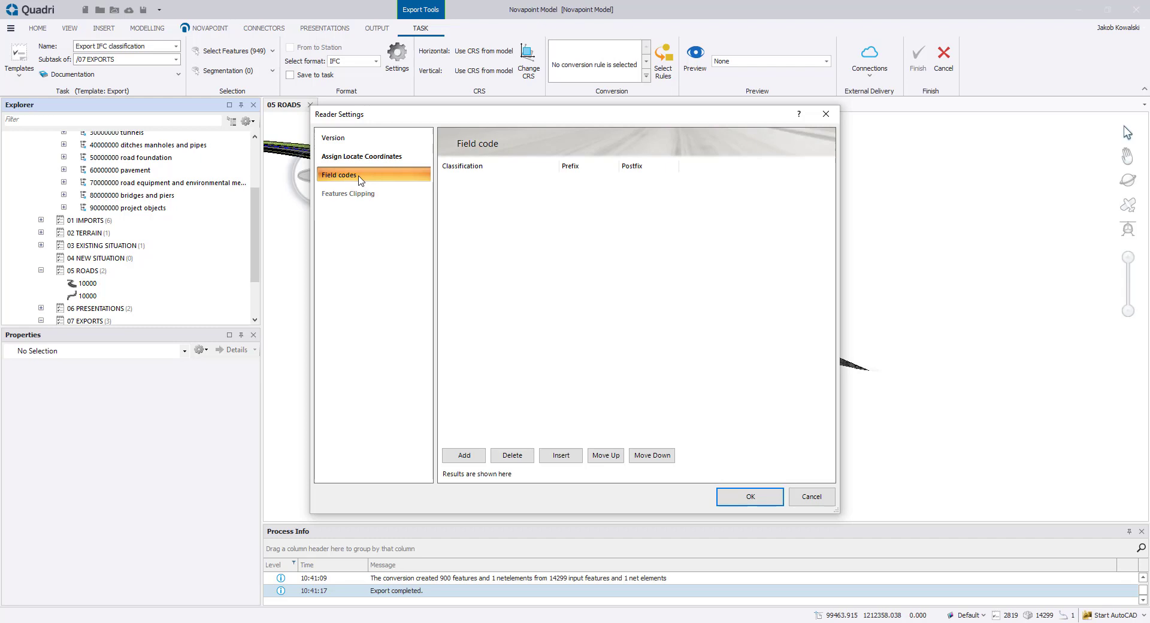
- Add two field code rows: Svv hb V770 Code and V770 Description
{"action": "left_click", "coordinate": [465, 455]}
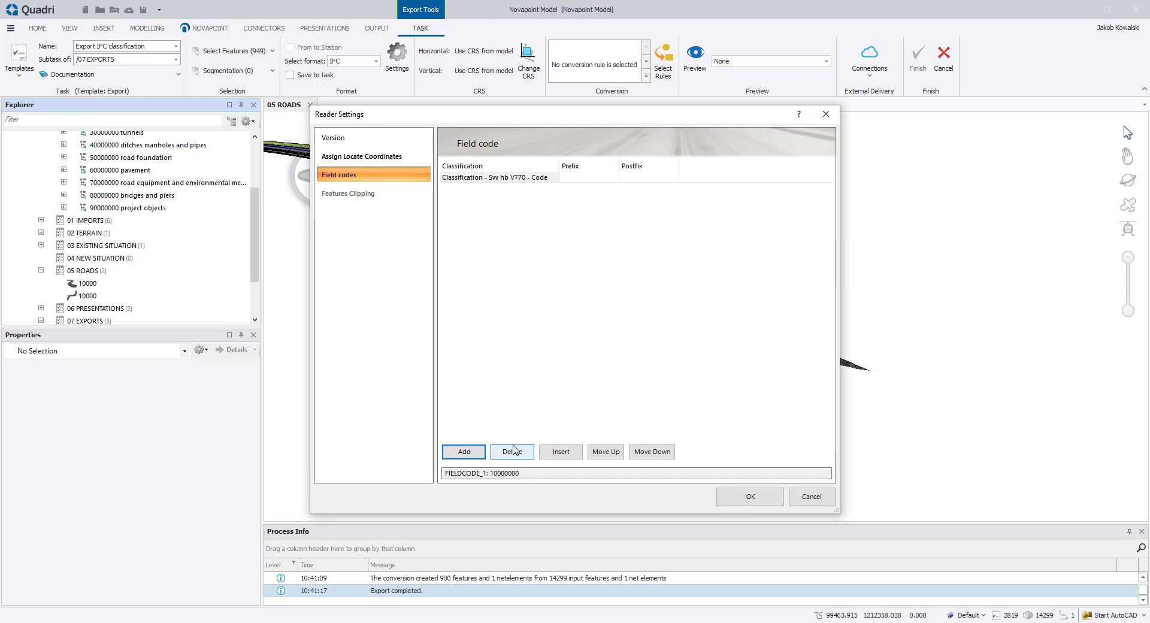
{"action": "left_click", "coordinate": [480, 455]}
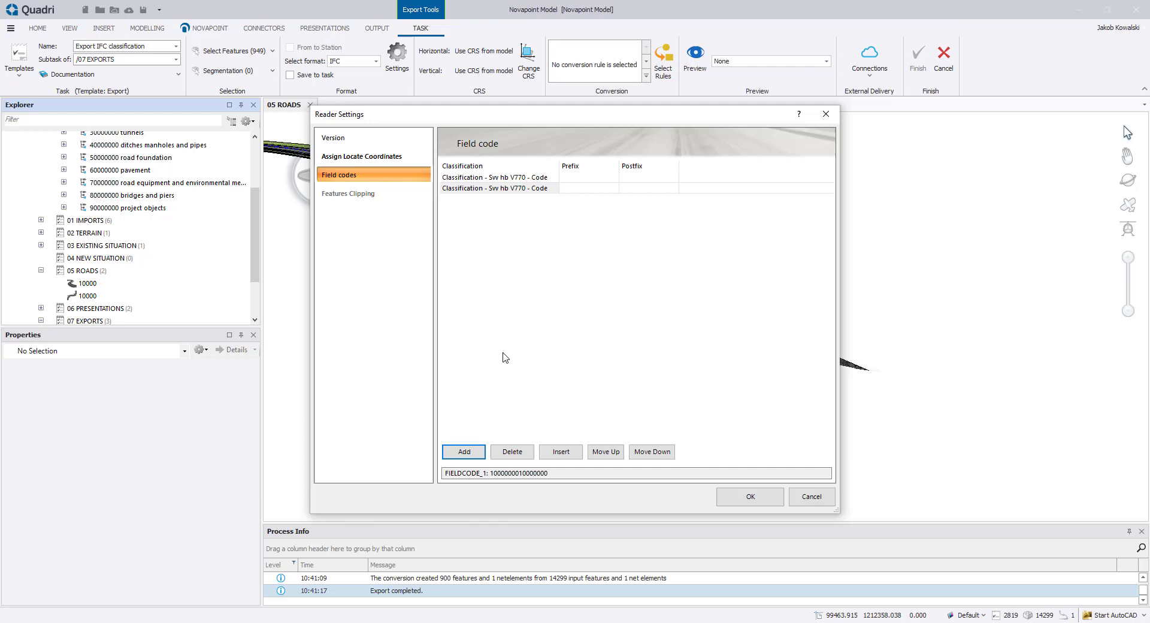
{"action": "left_click", "coordinate": [554, 191]}
{"action": "left_click", "coordinate": [555, 189]}
{"action": "left_click", "coordinate": [555, 189]}
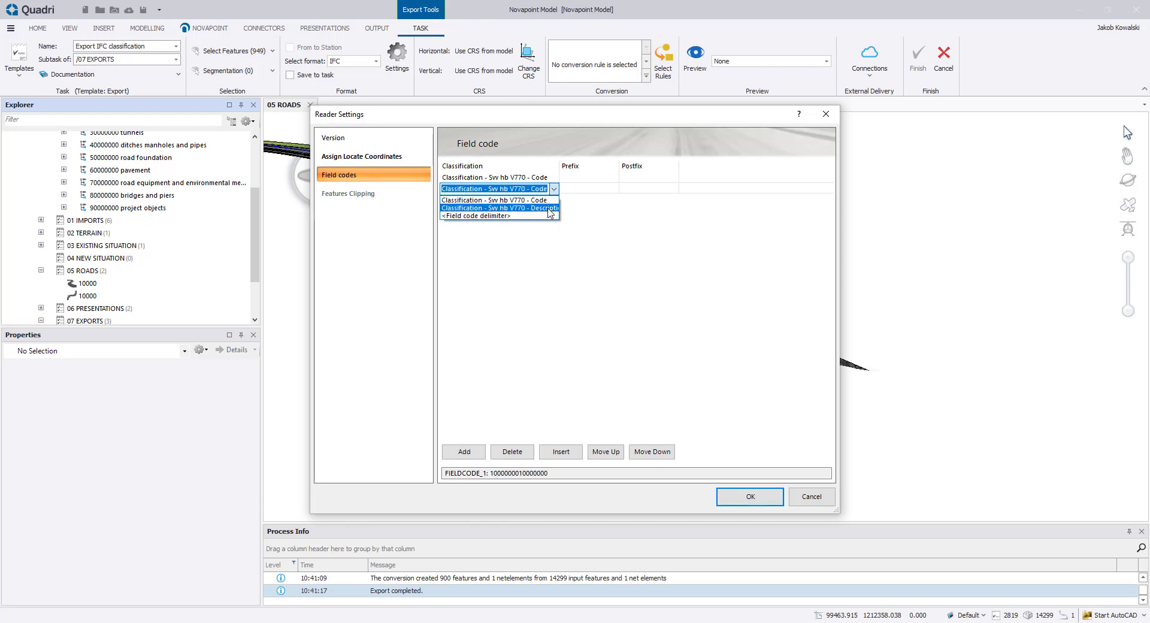
{"action": "left_click", "coordinate": [548, 209]}
{"action": "left_click", "coordinate": [576, 189]}
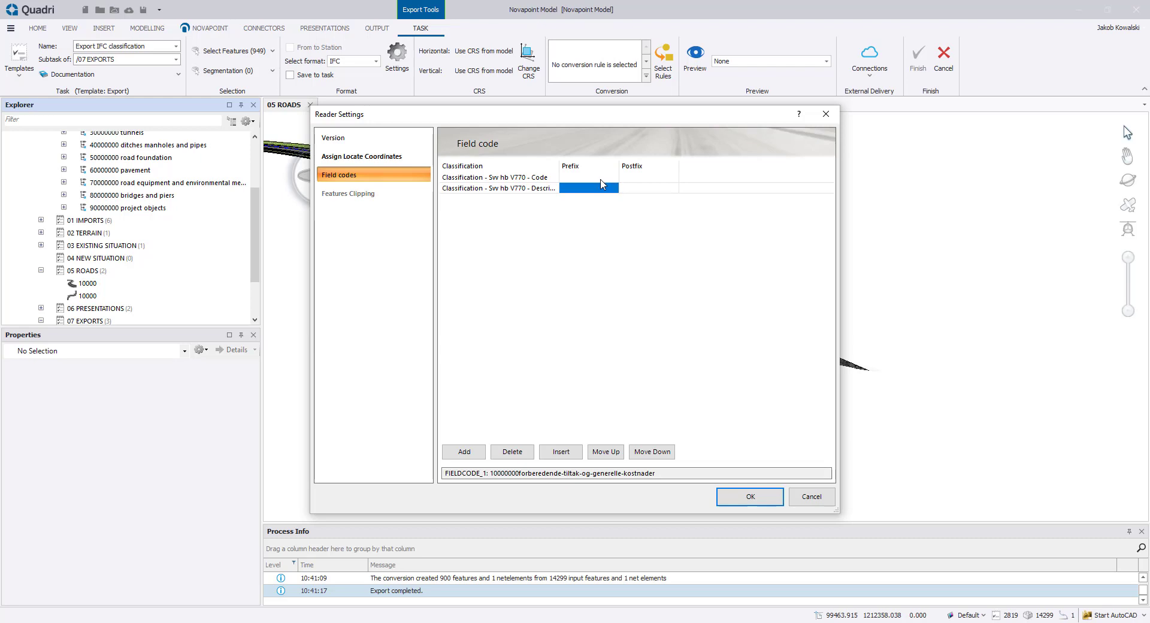
- Give the V770 Code field code an underscore (_) postfix
{"action": "left_click", "coordinate": [640, 178]}
{"action": "left_click", "coordinate": [640, 178]}
{"action": "type", "text": "_"}
{"action": "left_click", "coordinate": [635, 189]}
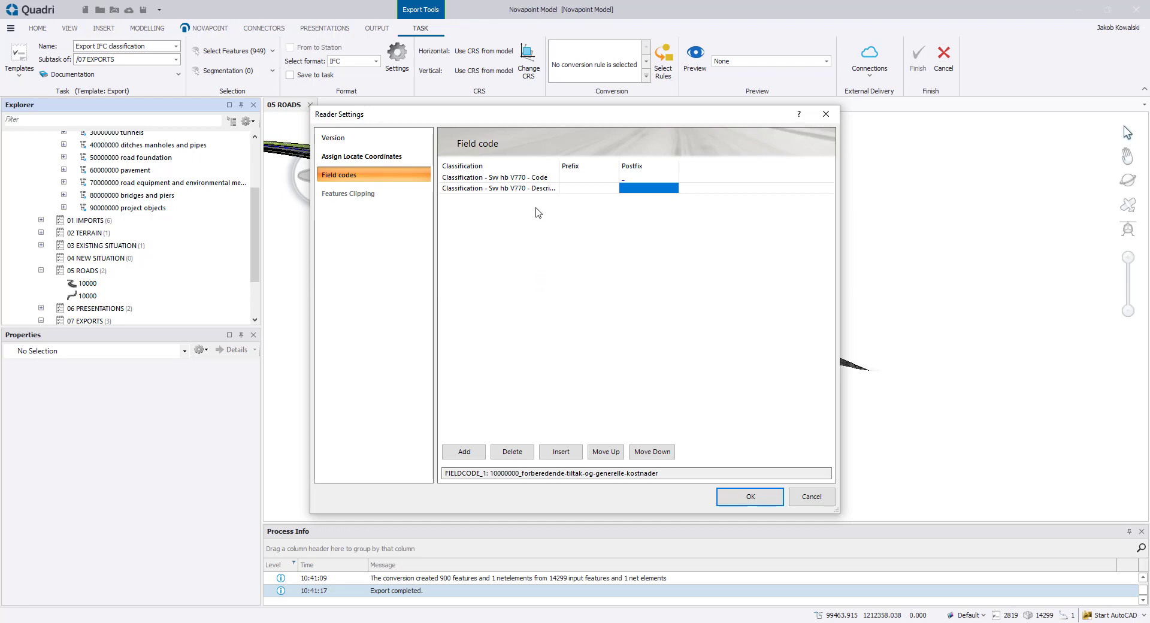
- Add a <Field code delimiter> row and place it between the Code and Description rows
{"action": "left_click", "coordinate": [540, 189]}
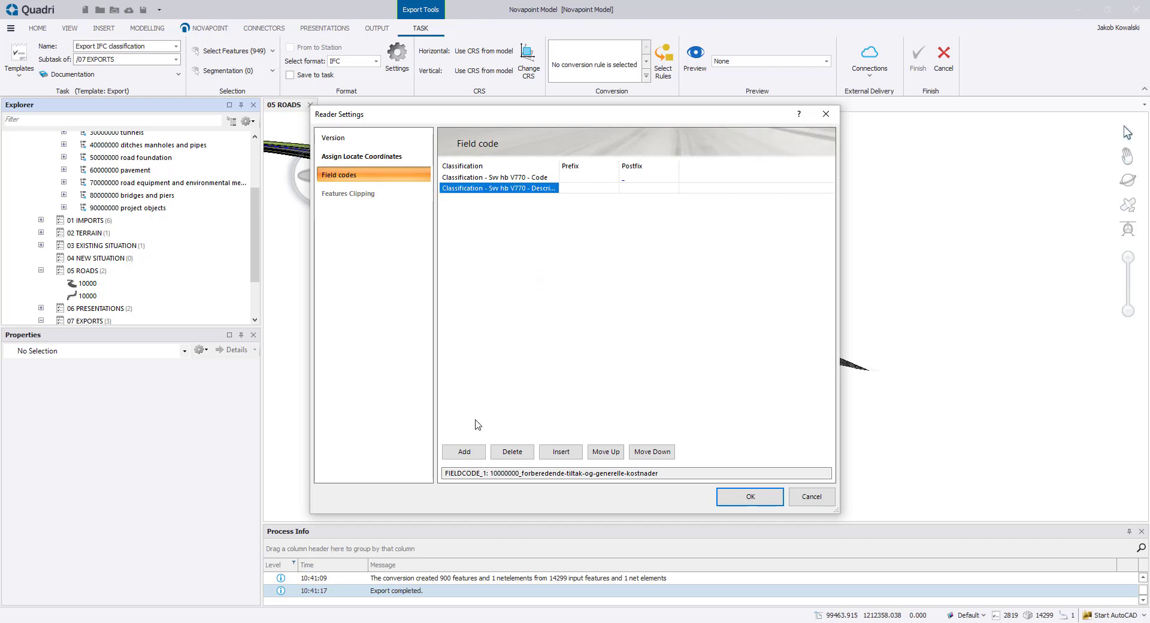
{"action": "left_click", "coordinate": [465, 452]}
{"action": "left_click", "coordinate": [547, 202]}
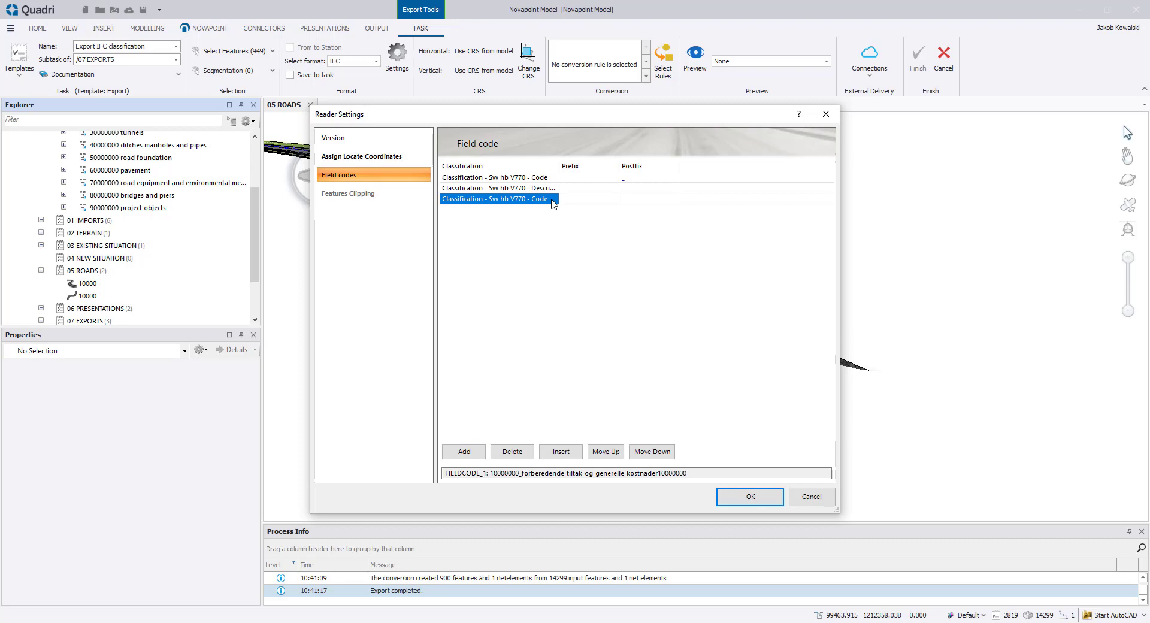
{"action": "left_click", "coordinate": [554, 200]}
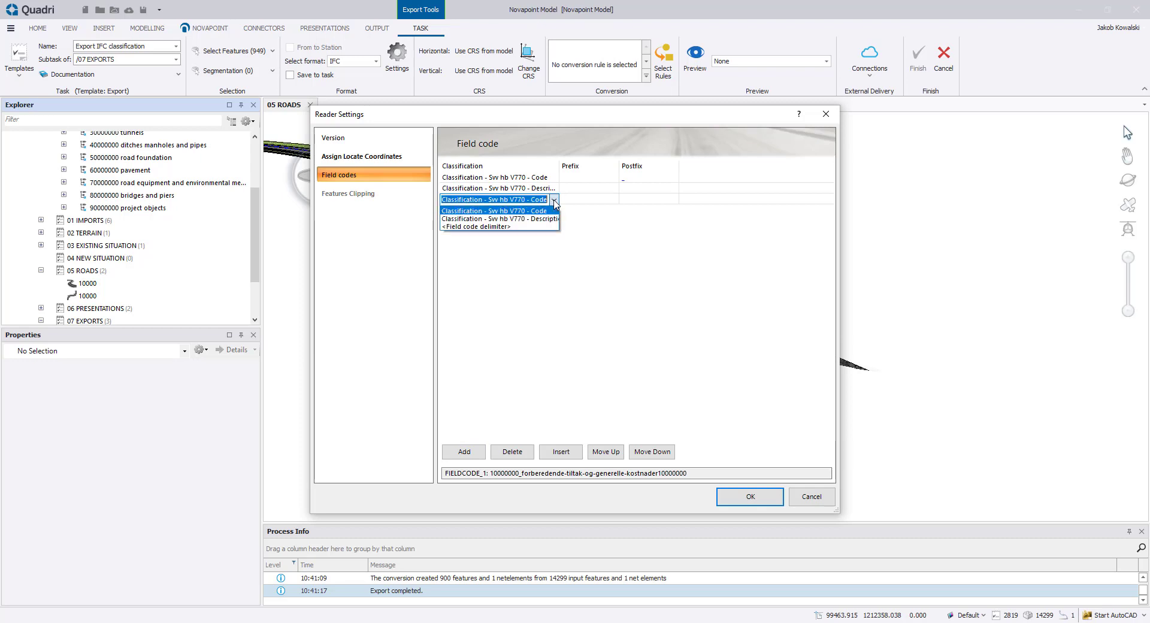
{"action": "left_click", "coordinate": [501, 227]}
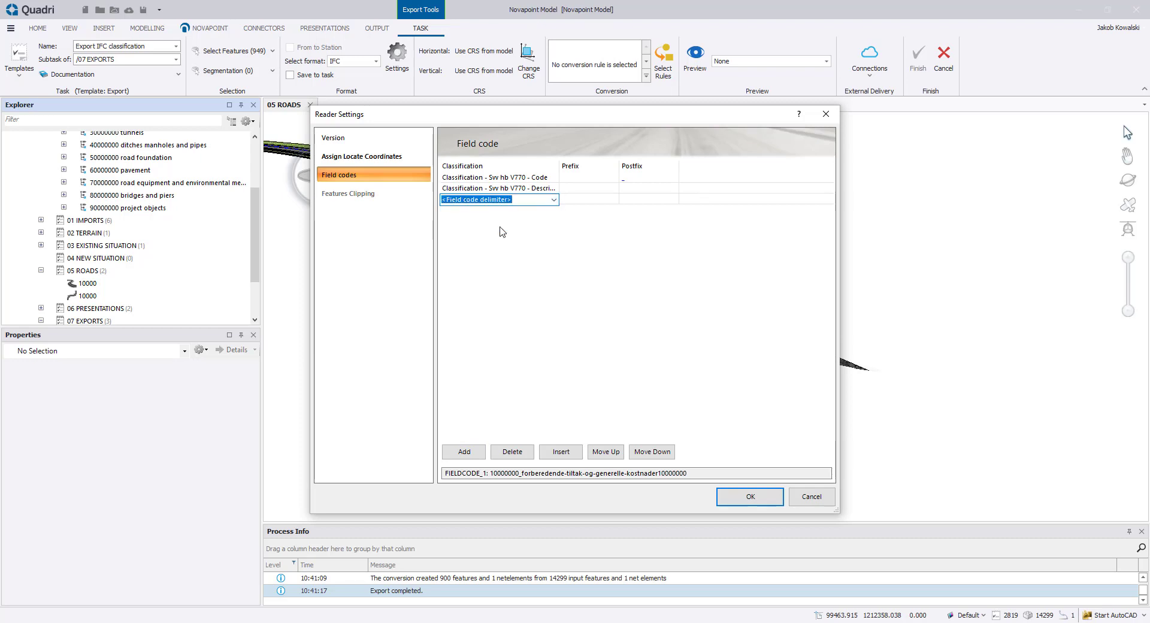
{"action": "left_click", "coordinate": [605, 452]}
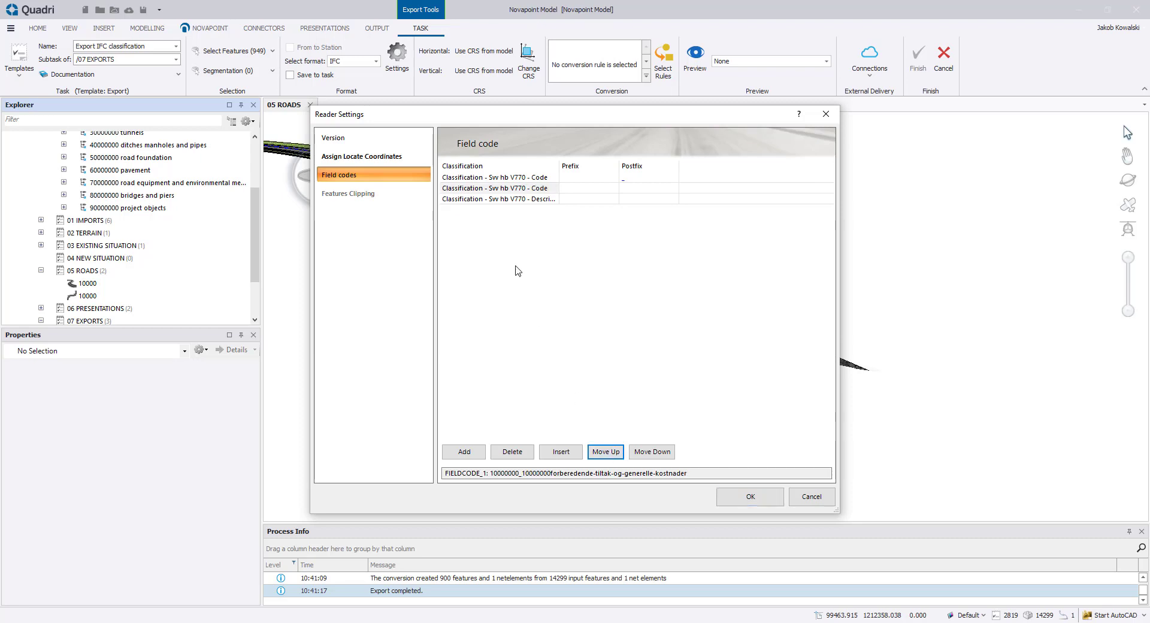
{"action": "left_click", "coordinate": [532, 189]}
{"action": "left_click", "coordinate": [555, 190]}
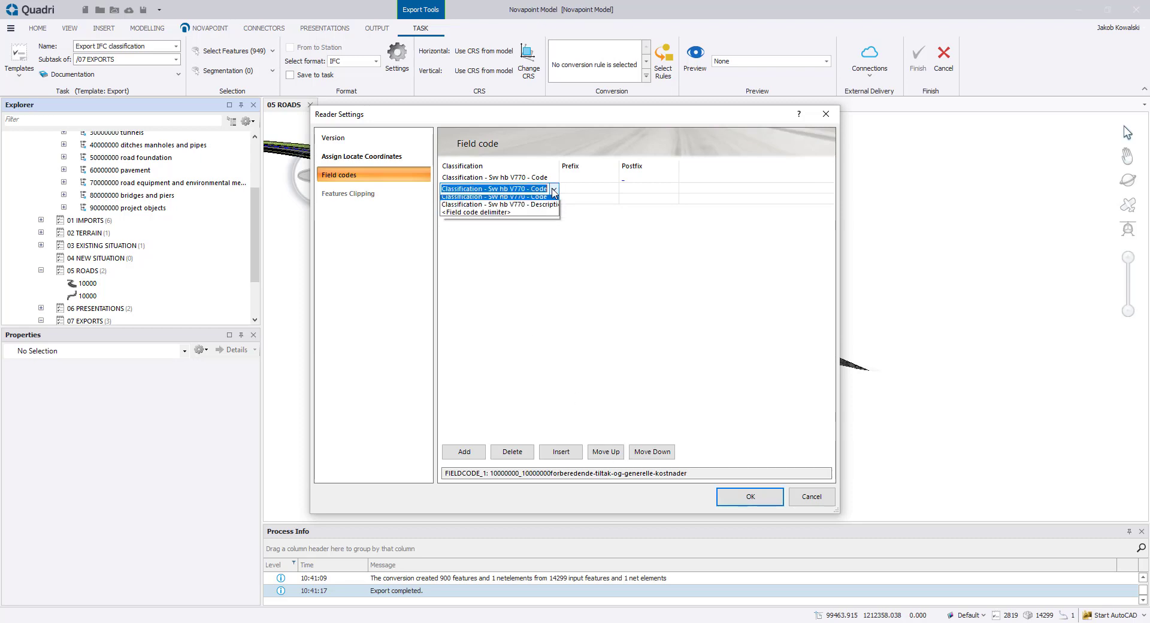
{"action": "left_click", "coordinate": [519, 212]}
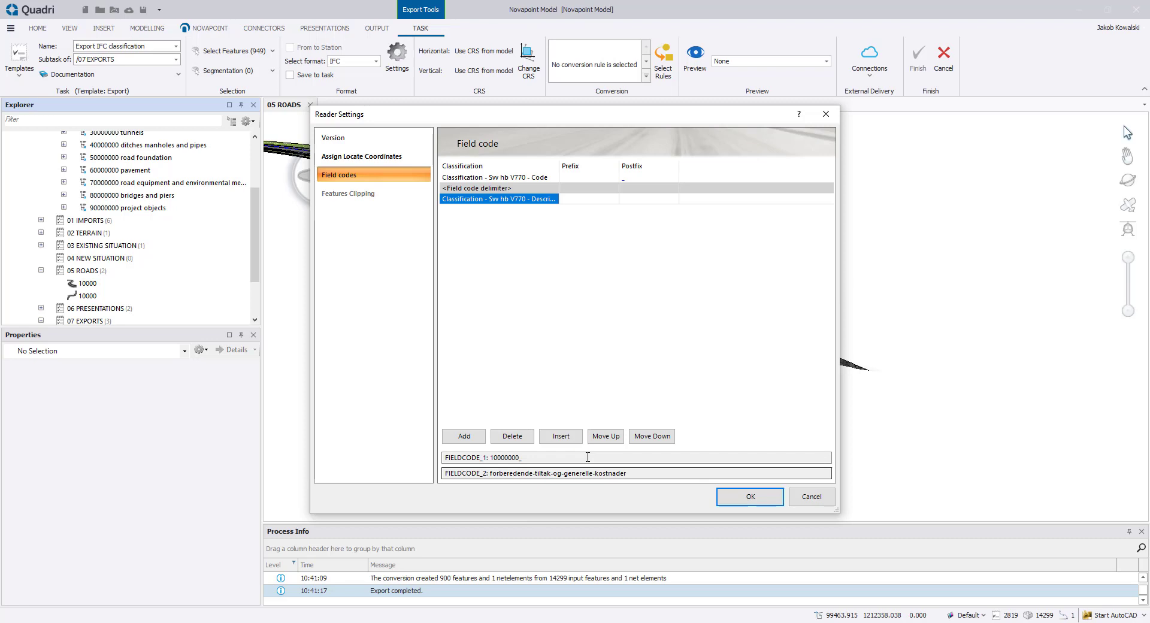
- Check the Code row's postfix and apply the IFC export settings with OK
{"action": "left_click", "coordinate": [640, 178]}
{"action": "left_click", "coordinate": [640, 178]}
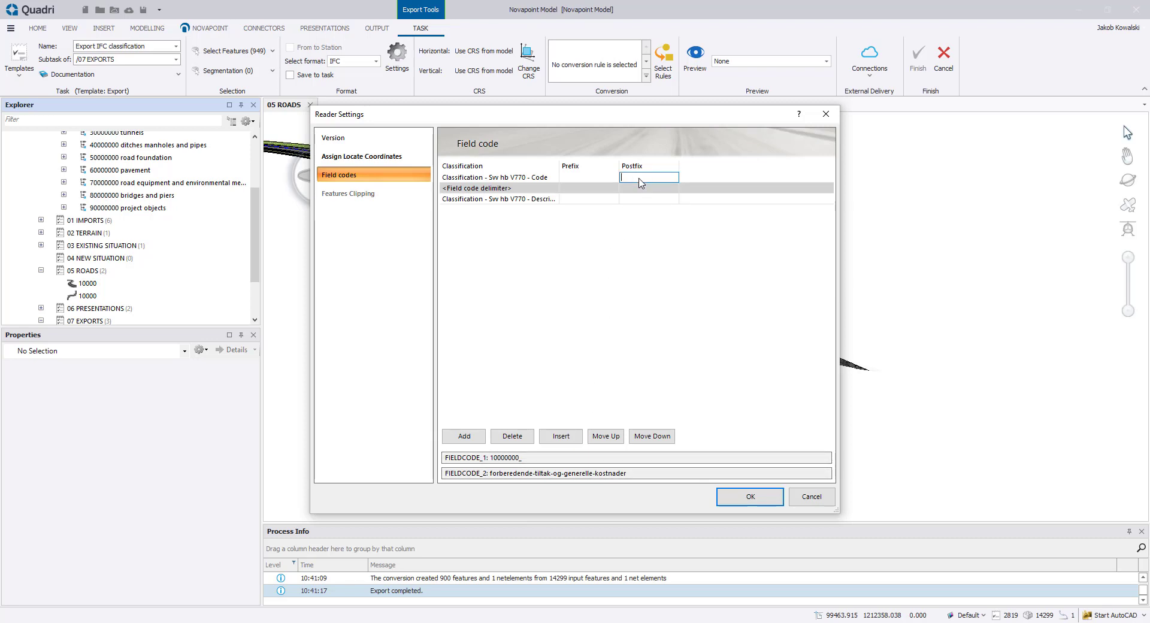
{"action": "left_click", "coordinate": [741, 496]}
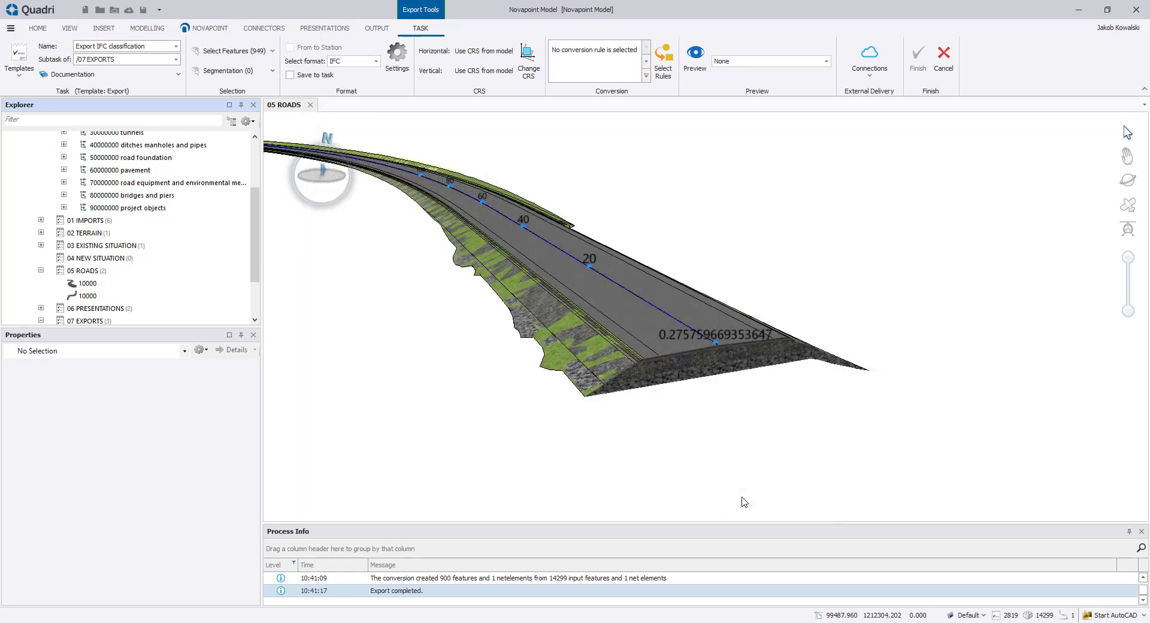
- Edit the Road 2 IFC Copy conversion rule, viewing attribute conversions per feature
{"action": "left_click", "coordinate": [659, 51]}
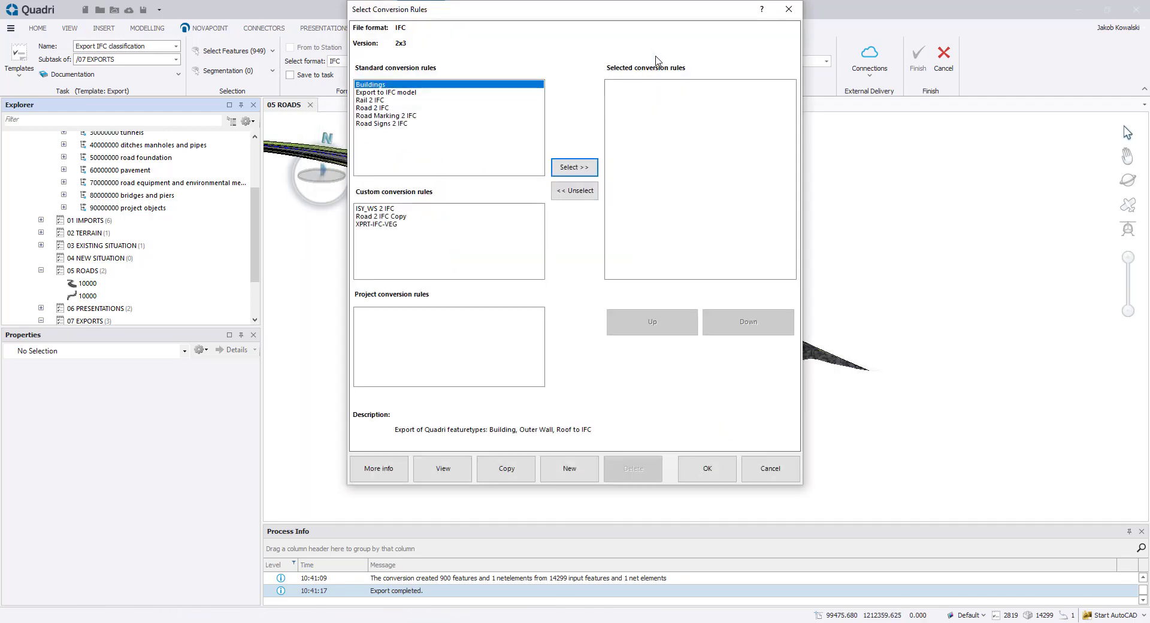
{"action": "left_click", "coordinate": [415, 218]}
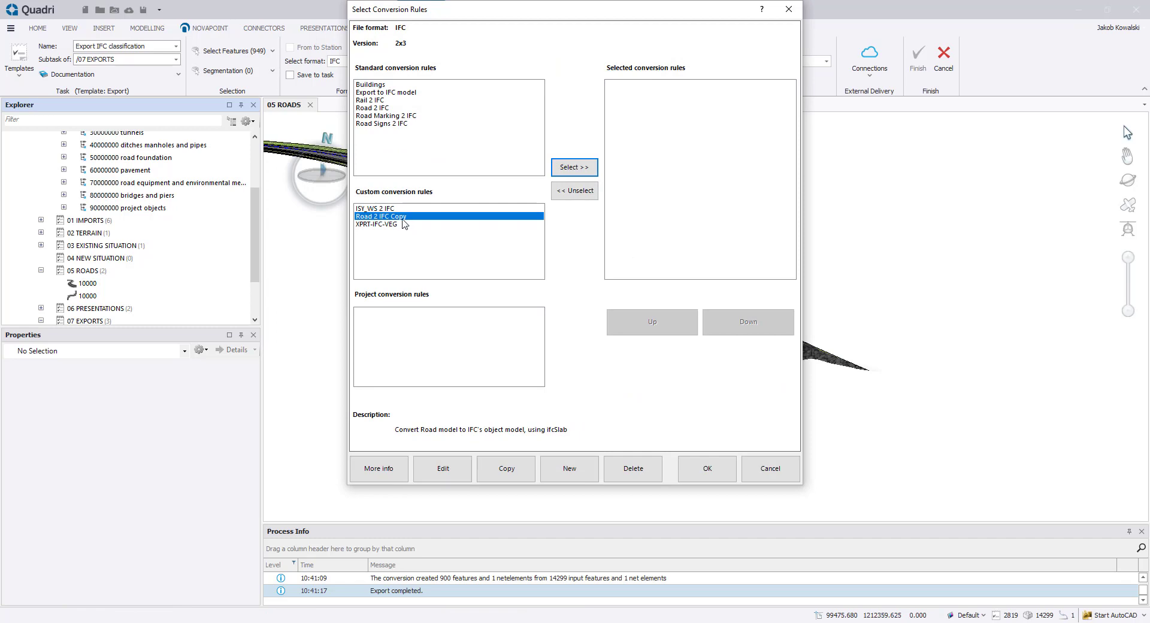
{"action": "left_click", "coordinate": [464, 466]}
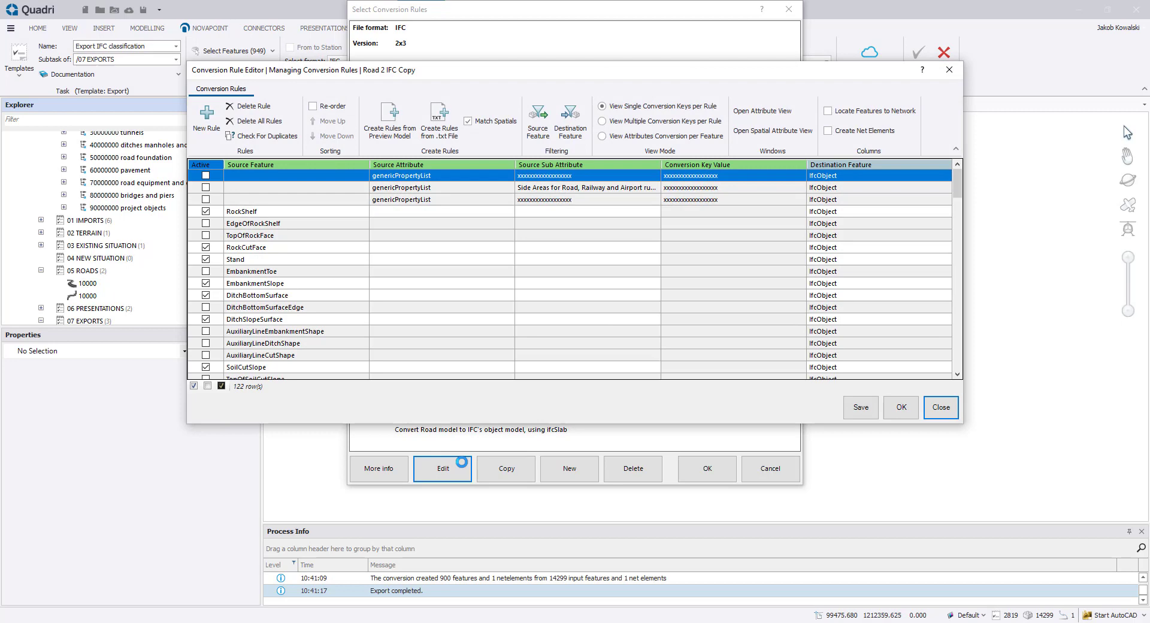
{"action": "left_click", "coordinate": [655, 138]}
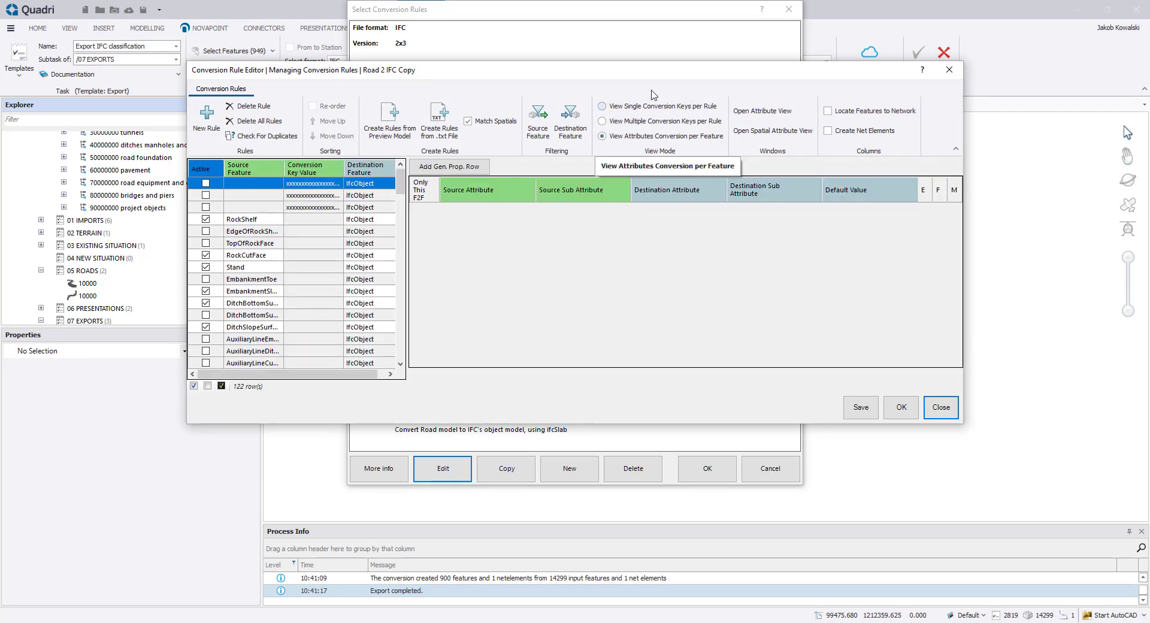
- Maximize the rule editor and display EmbankmentSlope's classification 0–3 attribute mappings
{"action": "double_click", "coordinate": [652, 70]}
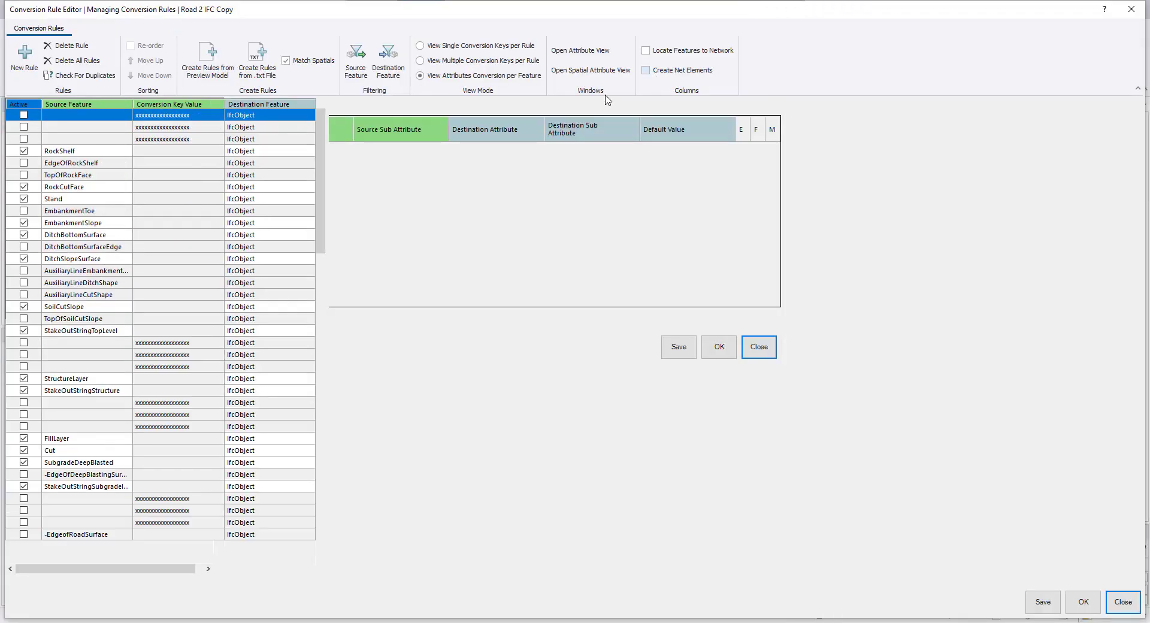
{"action": "left_click", "coordinate": [179, 227]}
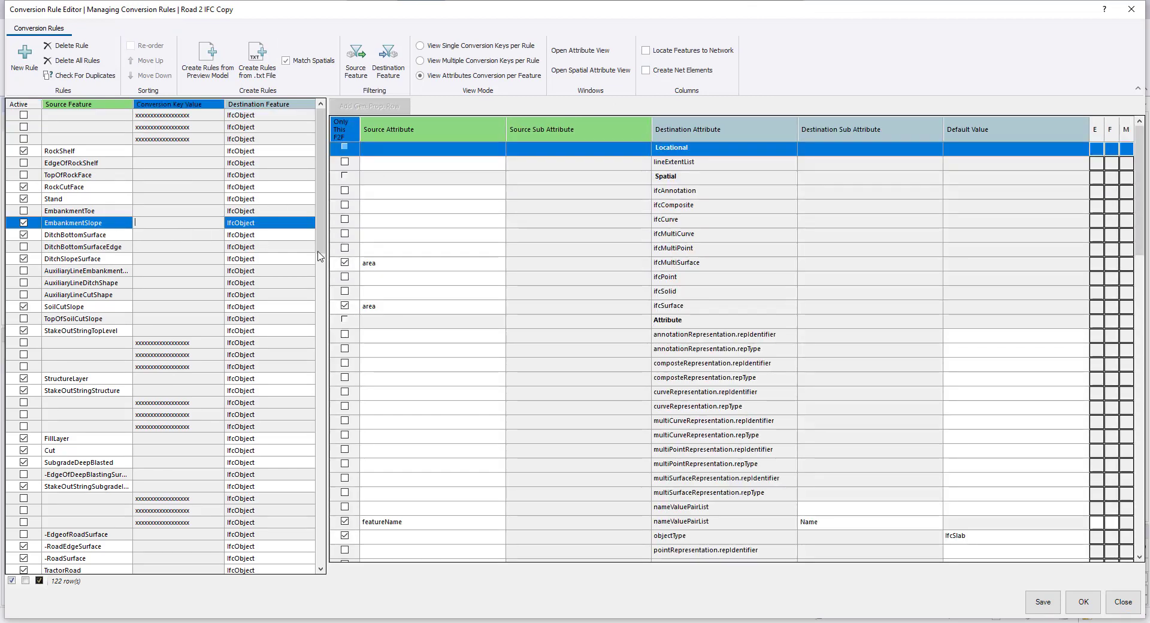
{"action": "scroll", "coordinate": [686, 352], "scroll_direction": "down", "scroll_amount": 5}
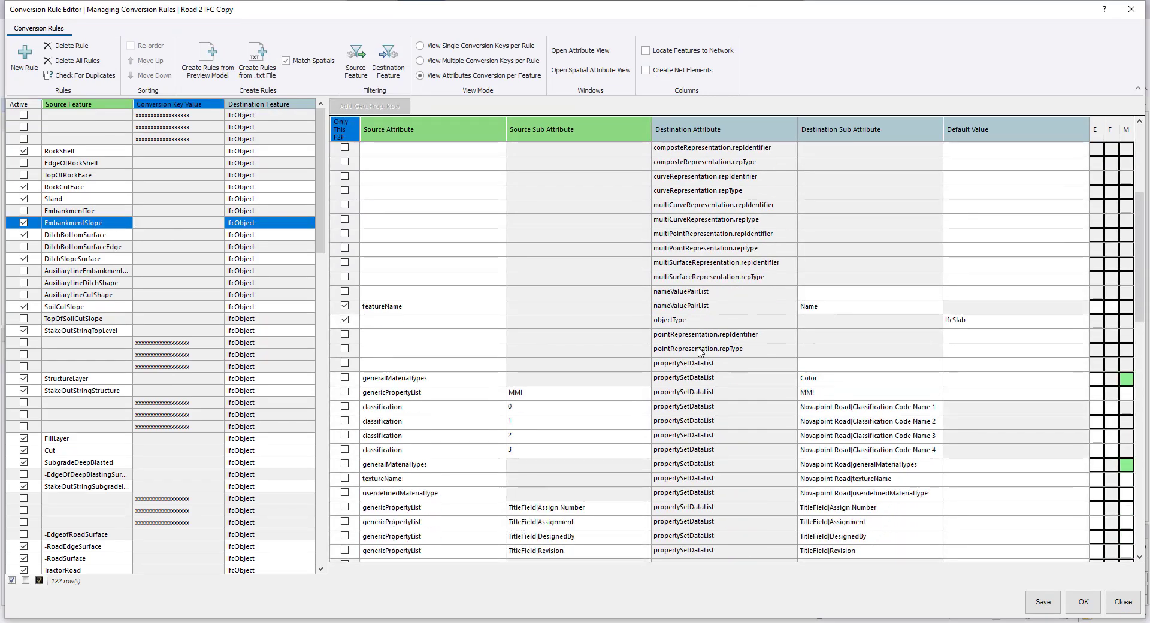
{"action": "scroll", "coordinate": [700, 352], "scroll_direction": "down", "scroll_amount": 1}
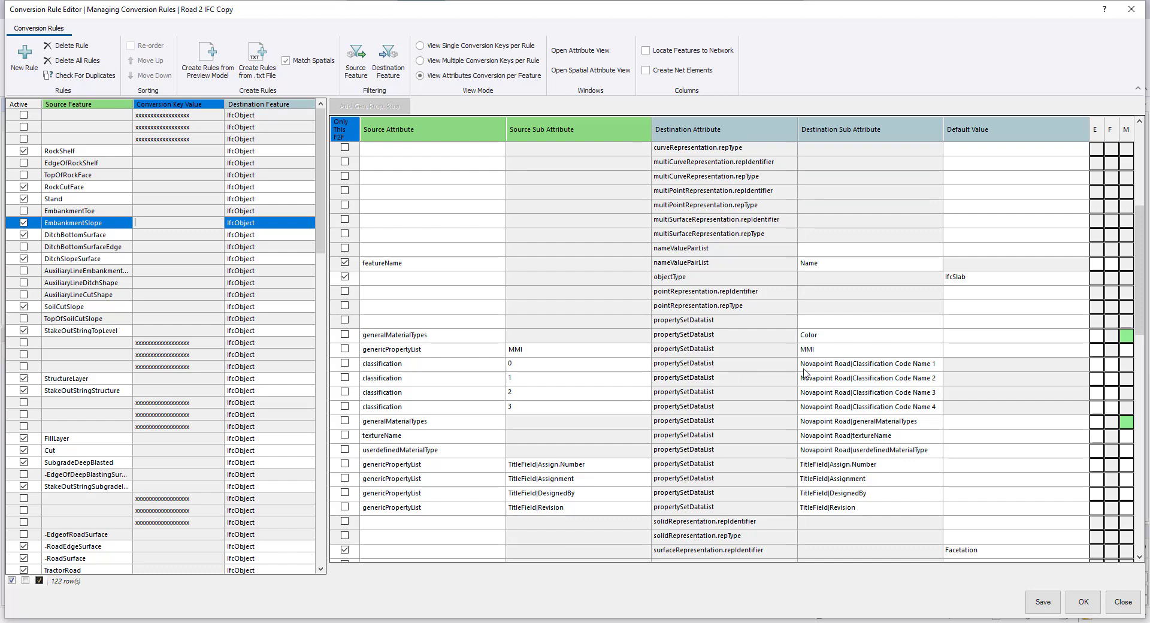
- Map classification 0 to V770|Code and classification 1 to V770|Description
{"action": "left_click", "coordinate": [837, 365]}
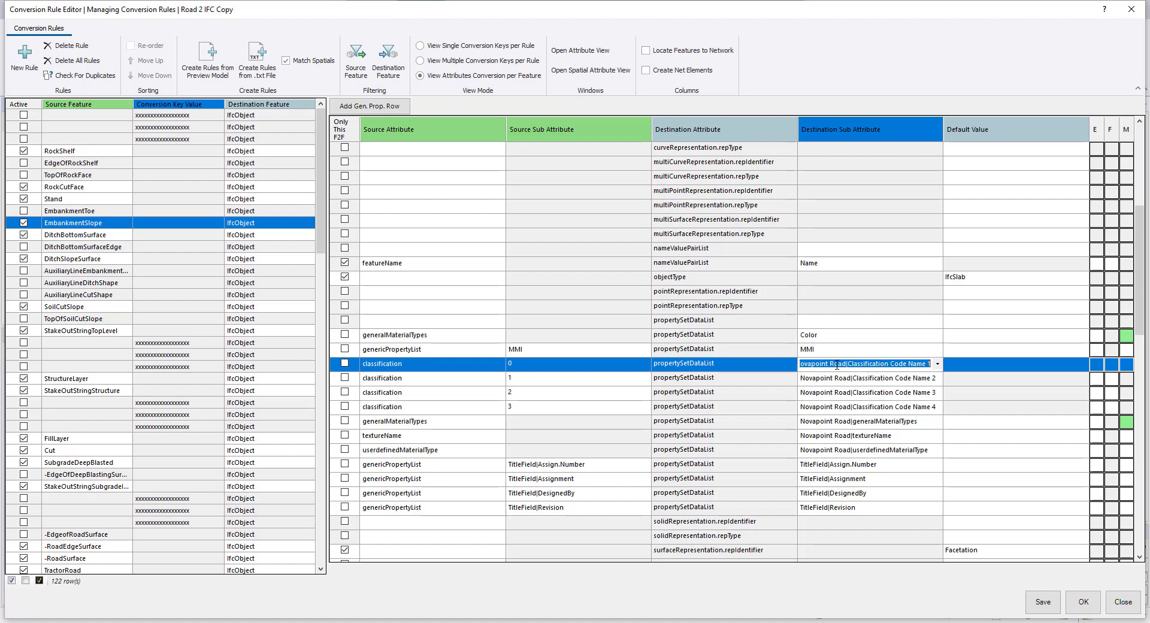
{"action": "type", "text": "V770"}
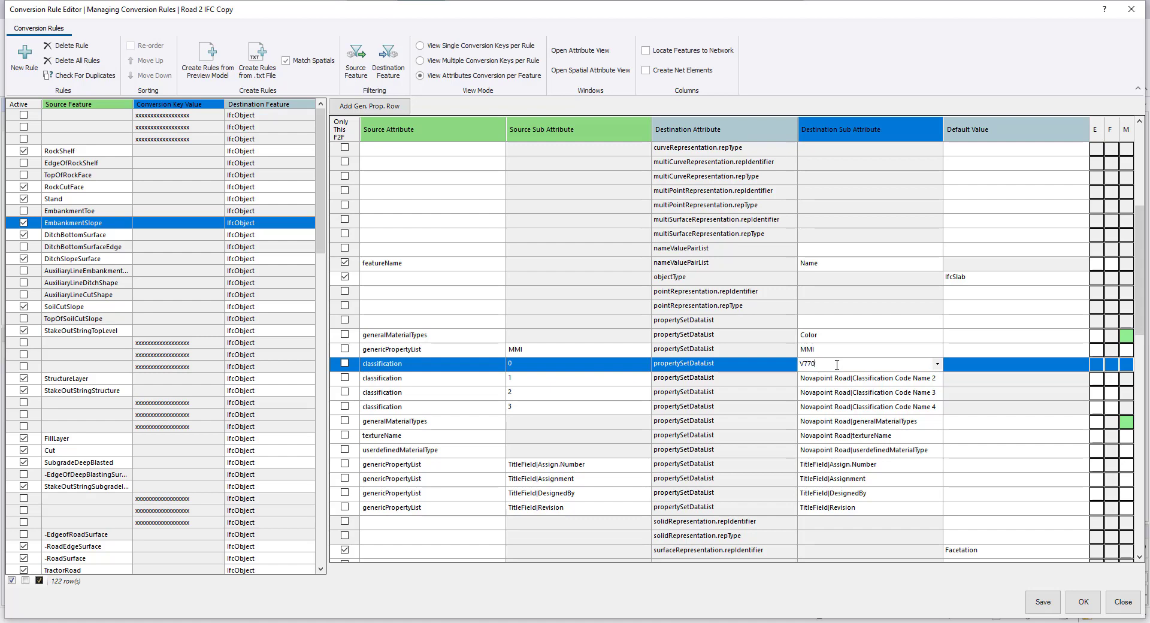
{"action": "type", "text": "|Code"}
{"action": "left_click", "coordinate": [828, 379]}
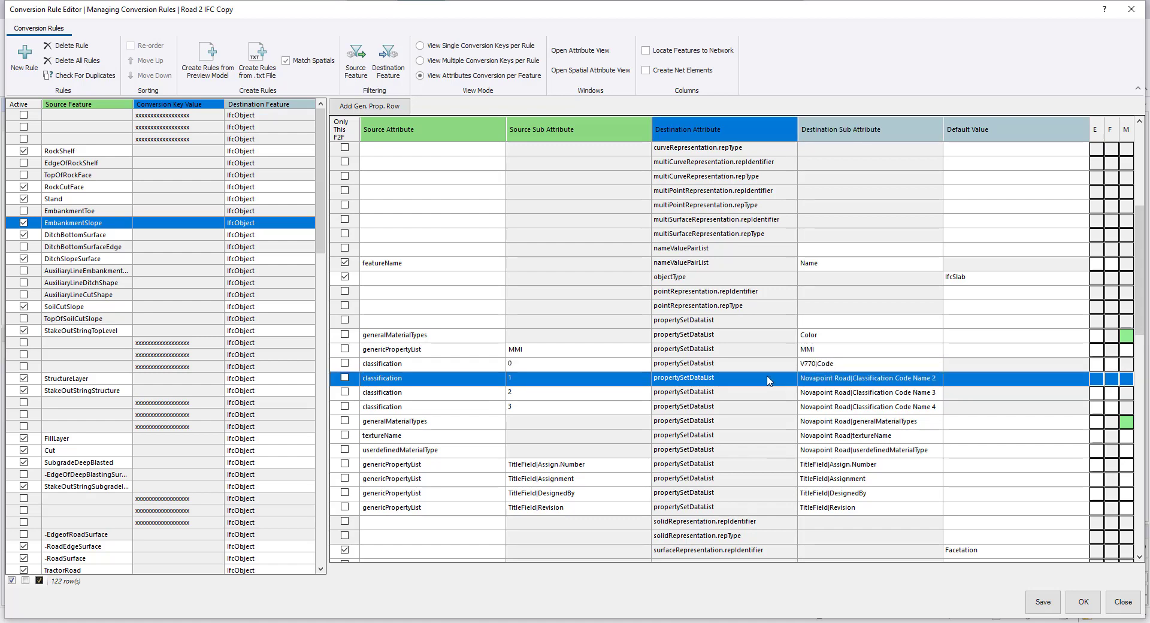
{"action": "type", "text": "V770|Description"}
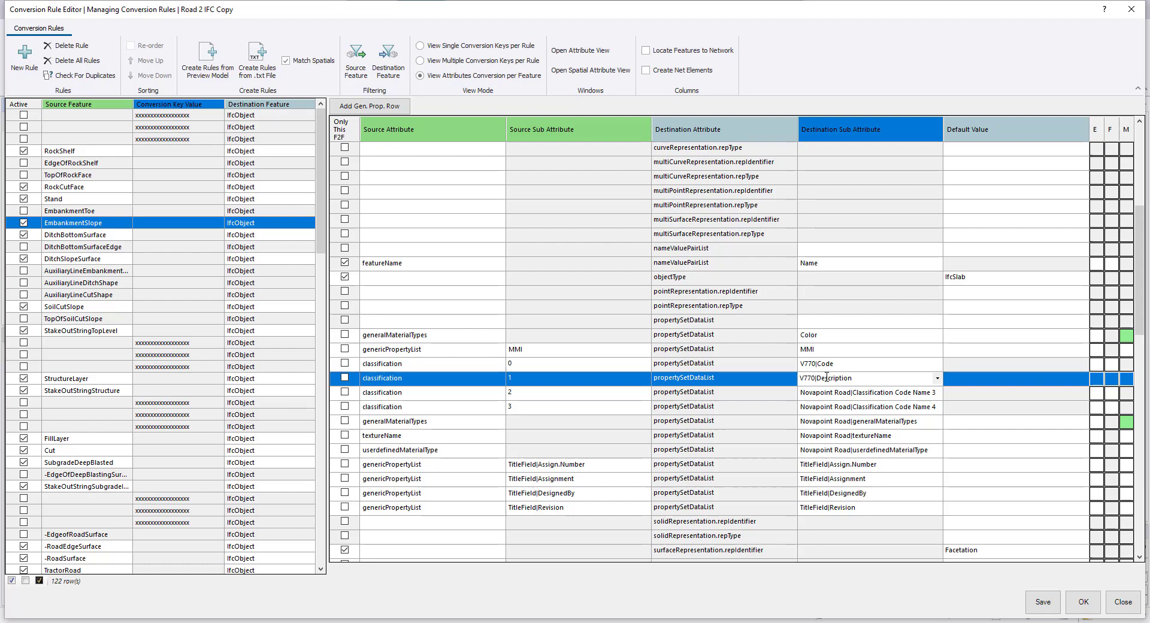
{"action": "left_click", "coordinate": [740, 390]}
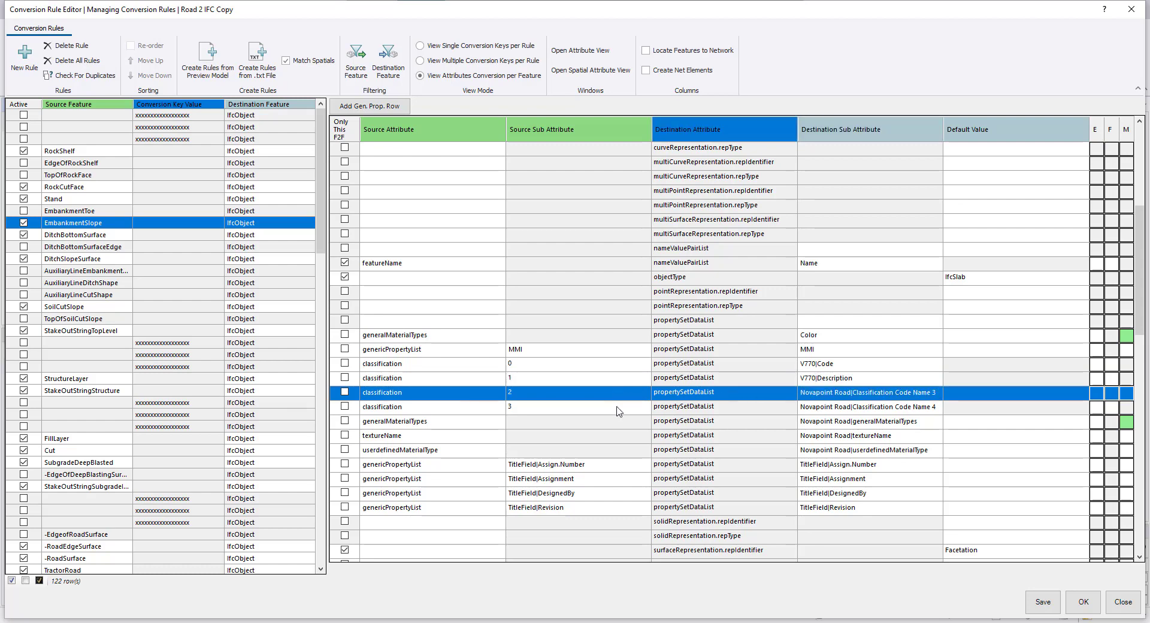
- Clear the classification 2 and 3 mappings and accept the edited conversion rules
{"action": "left_click", "coordinate": [836, 393]}
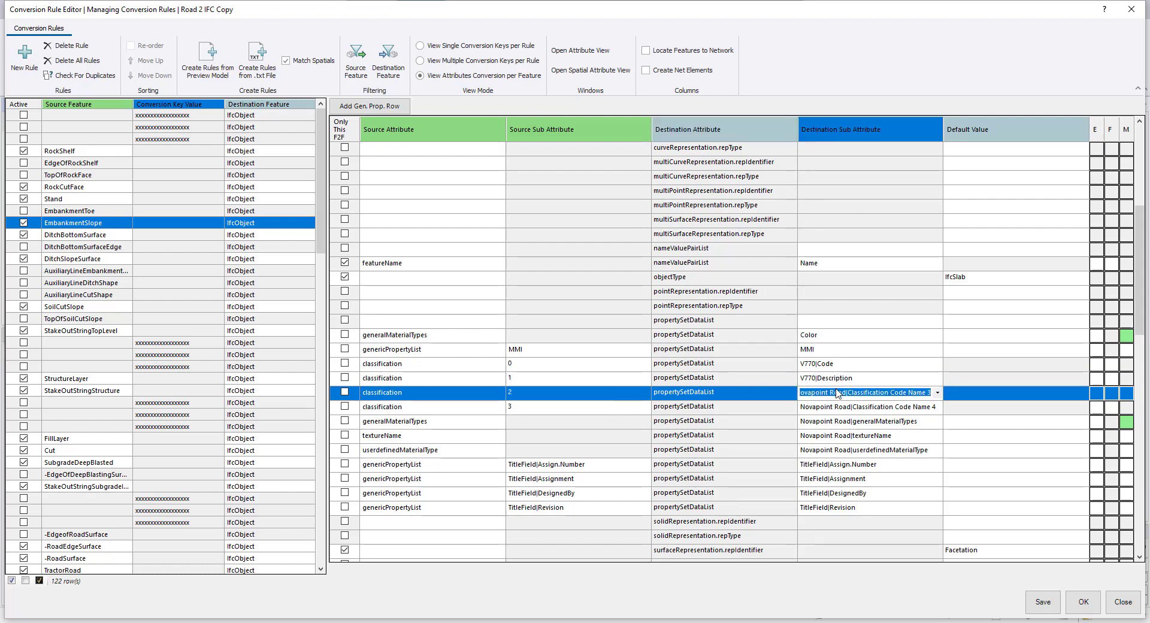
{"action": "left_click", "coordinate": [500, 393]}
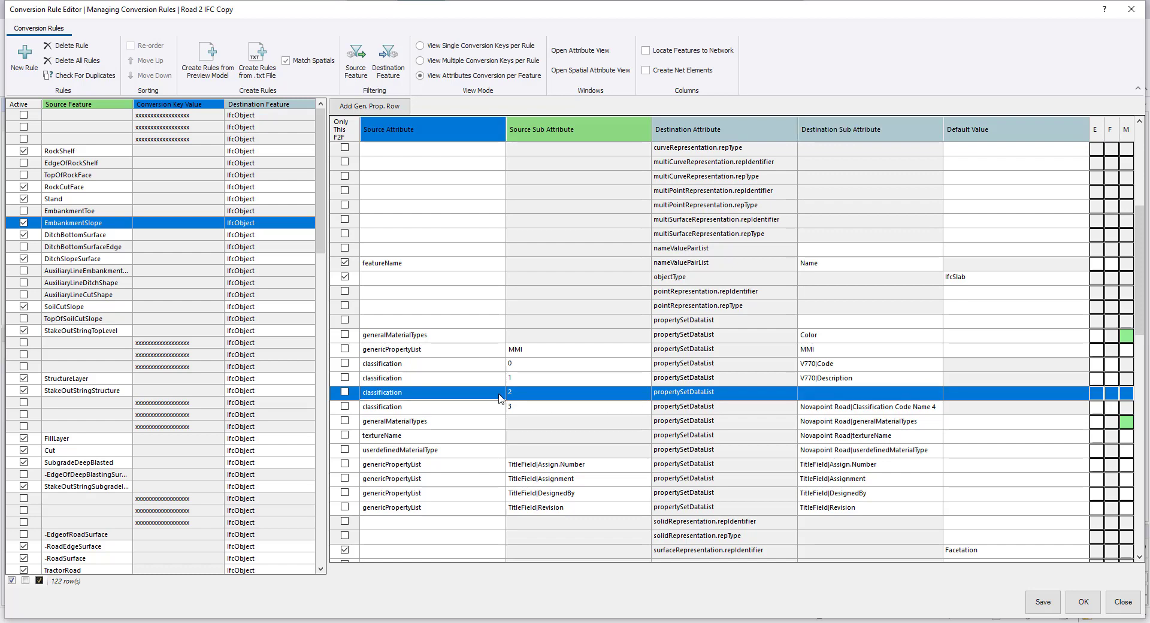
{"action": "key", "text": "Escape"}
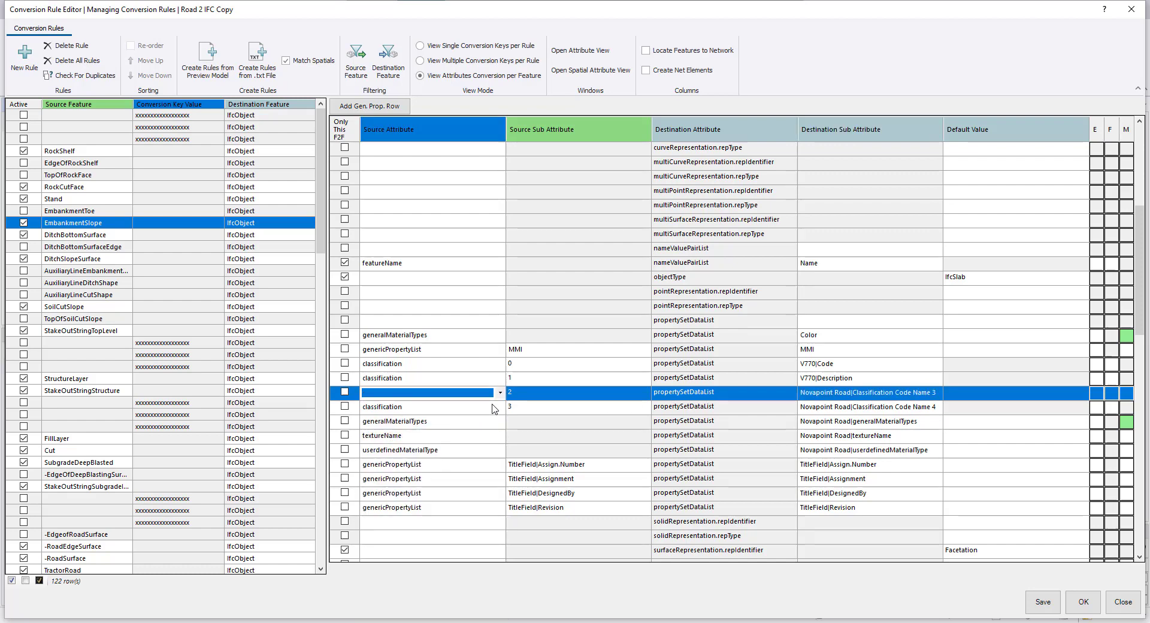
{"action": "left_click", "coordinate": [500, 409]}
{"action": "left_click", "coordinate": [500, 407]}
{"action": "scroll", "coordinate": [431, 270], "scroll_direction": "up", "scroll_amount": 2}
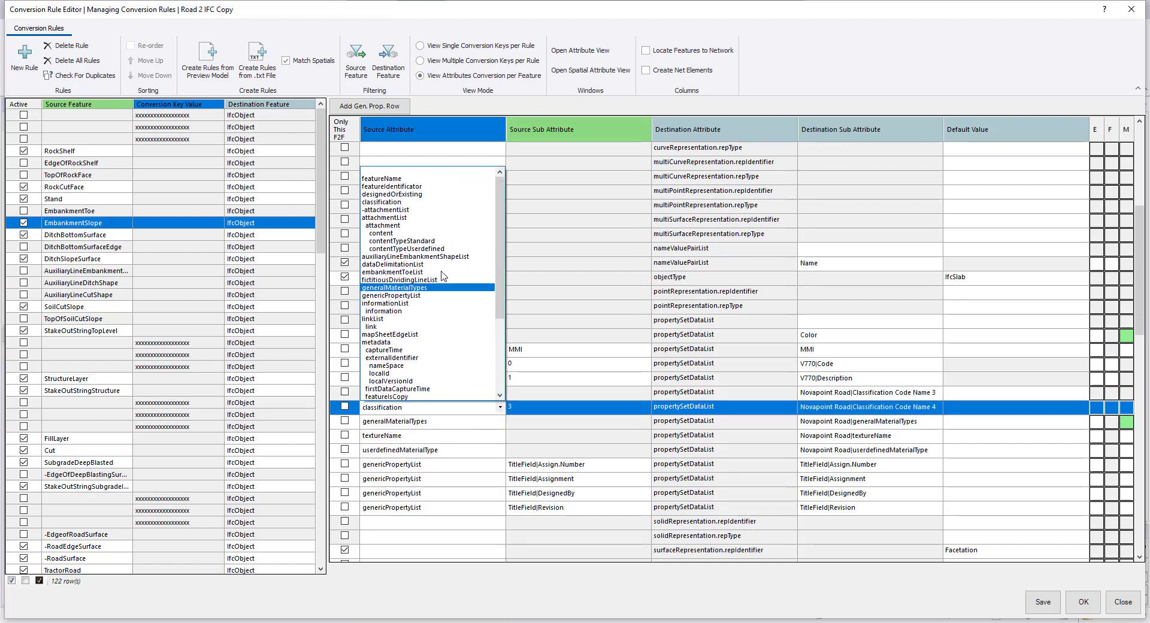
{"action": "left_click", "coordinate": [431, 174]}
{"action": "left_click", "coordinate": [698, 408]}
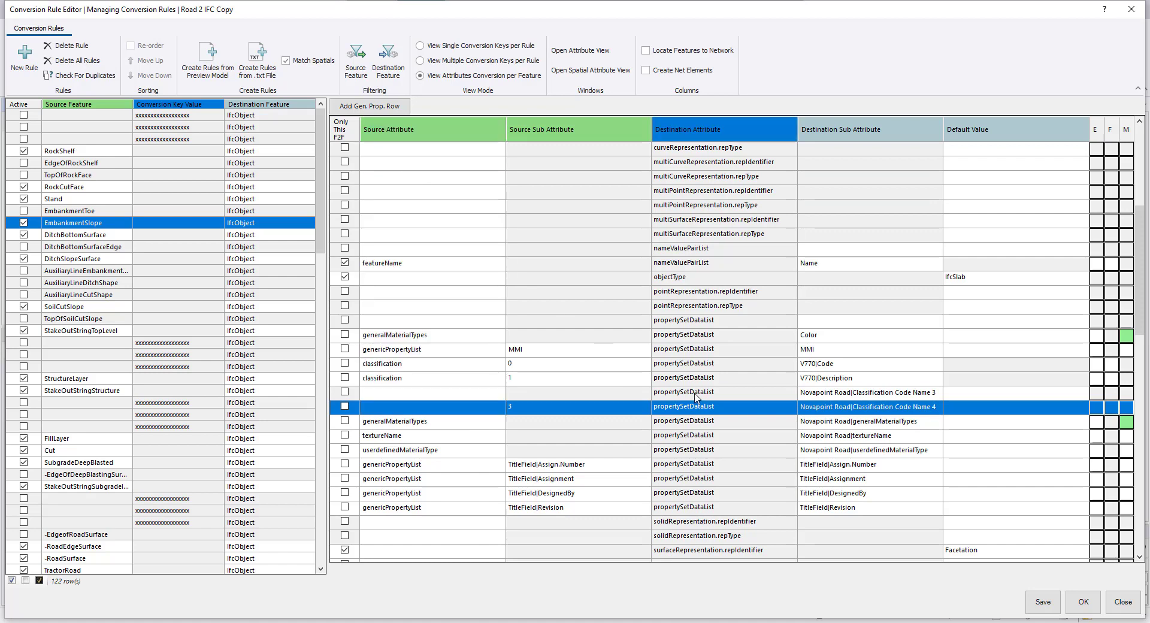
{"action": "left_click", "coordinate": [698, 396]}
{"action": "left_click", "coordinate": [826, 395]}
{"action": "key", "text": "BackSpace"}
{"action": "left_click", "coordinate": [866, 407]}
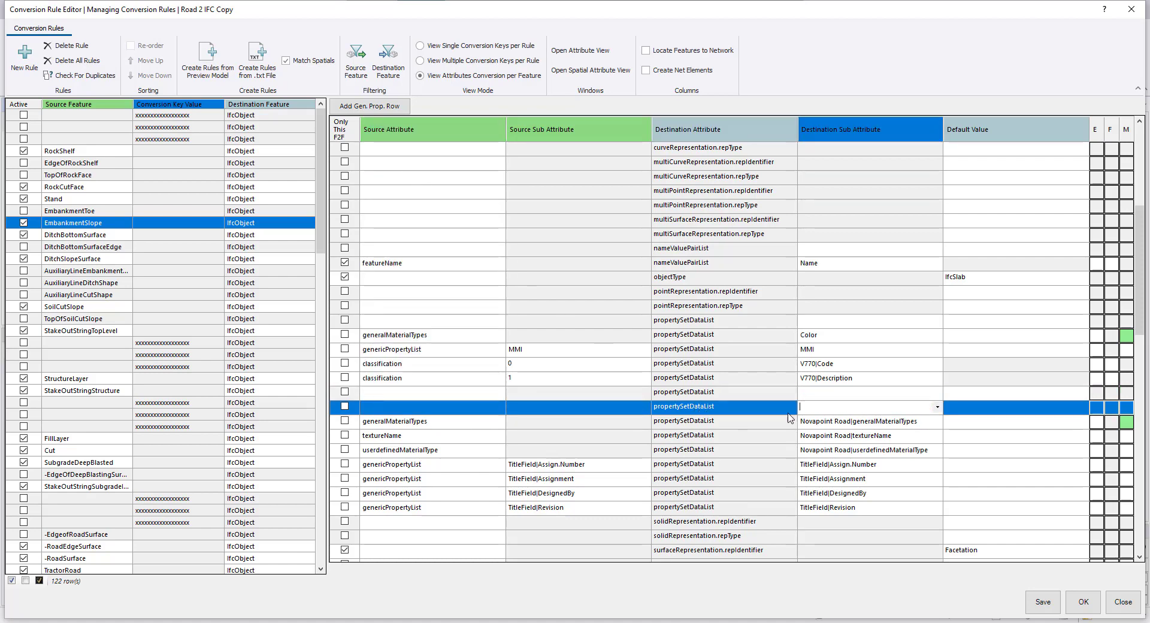
{"action": "key", "text": "BackSpace"}
{"action": "left_click", "coordinate": [732, 423]}
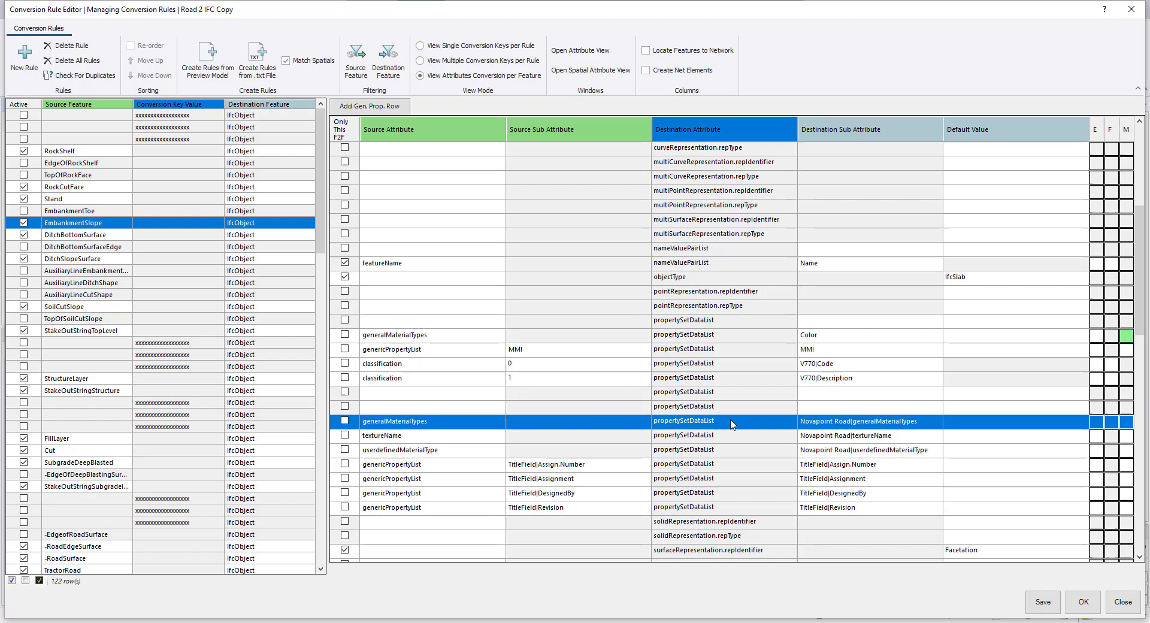
{"action": "left_click", "coordinate": [1082, 602]}
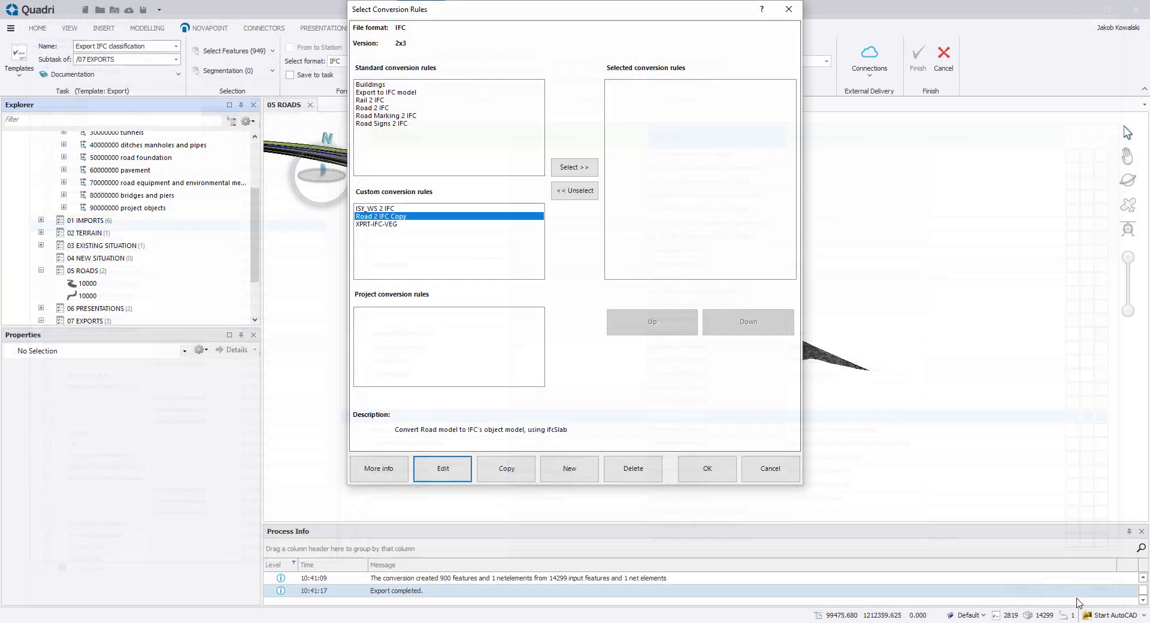
- Export with the Road 2 IFC Copy rules and save as Export IFC classification.ifc
{"action": "left_click", "coordinate": [574, 167]}
{"action": "left_click", "coordinate": [707, 469]}
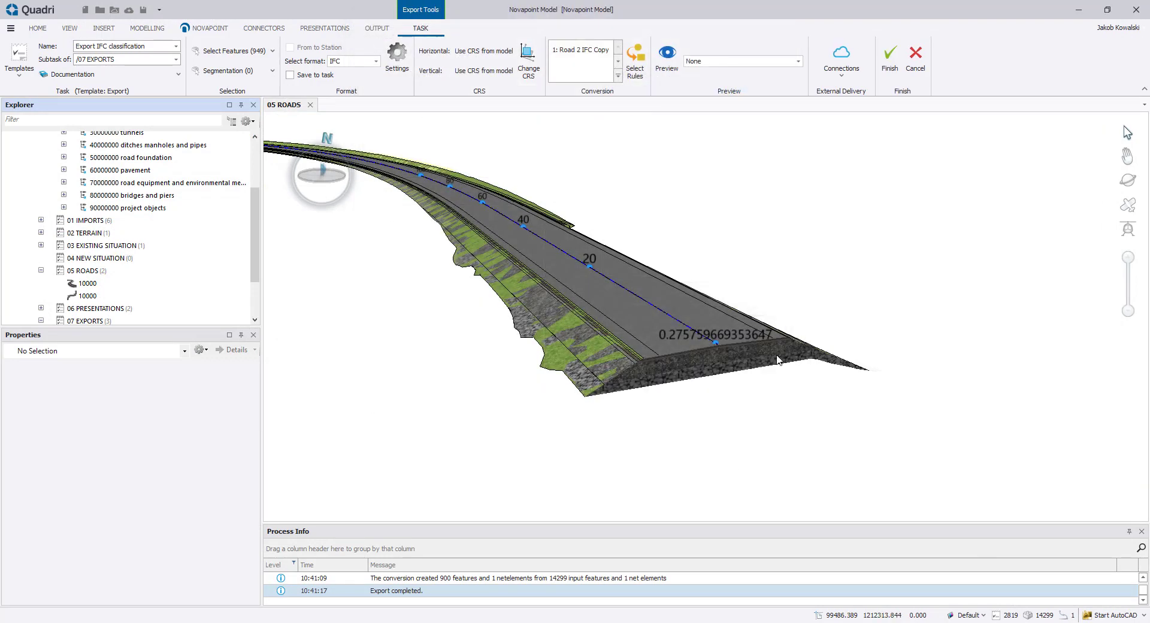
{"action": "left_click", "coordinate": [888, 57]}
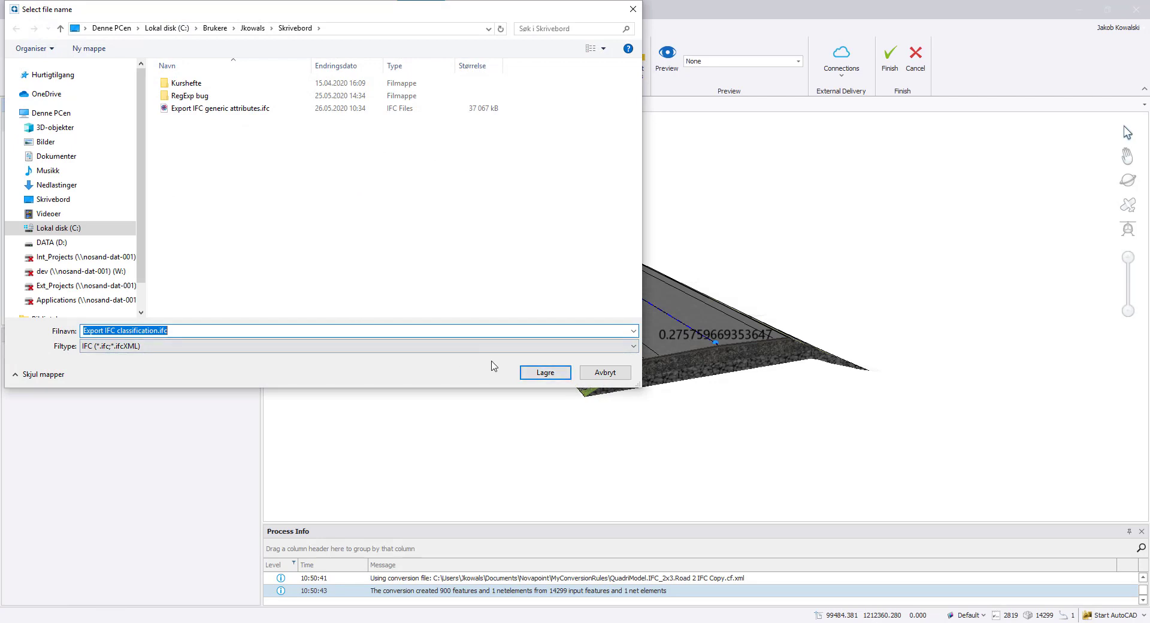
{"action": "left_click", "coordinate": [524, 372]}
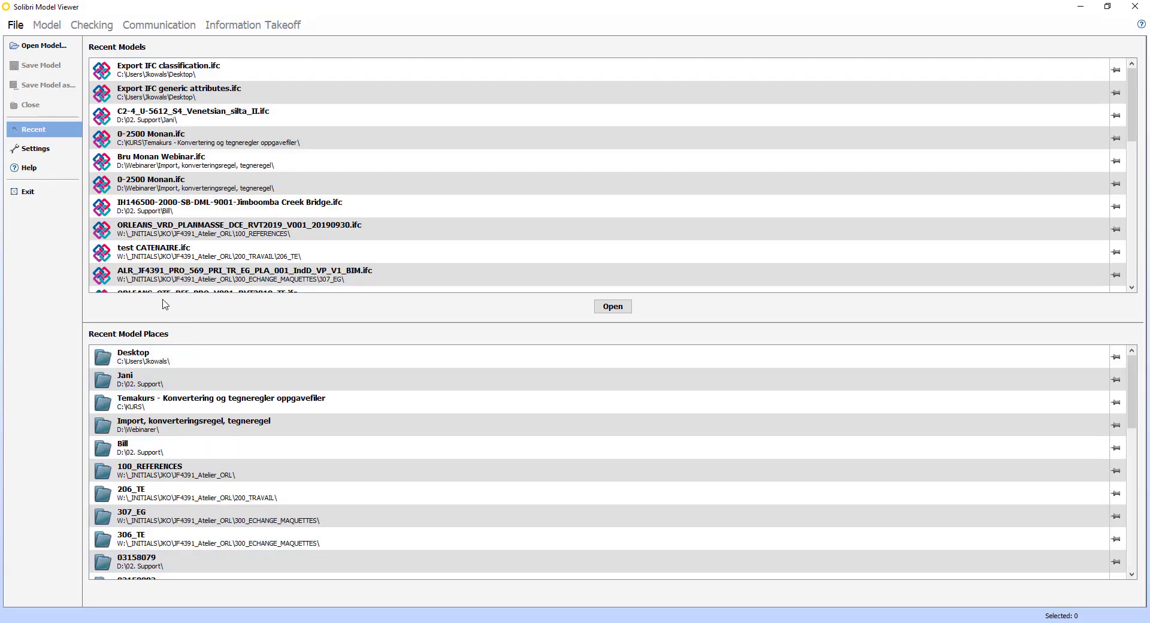
- Open Export IFC classification.ifc in Solibri Model Viewer and zoom in on the road
{"action": "left_click", "coordinate": [16, 49]}
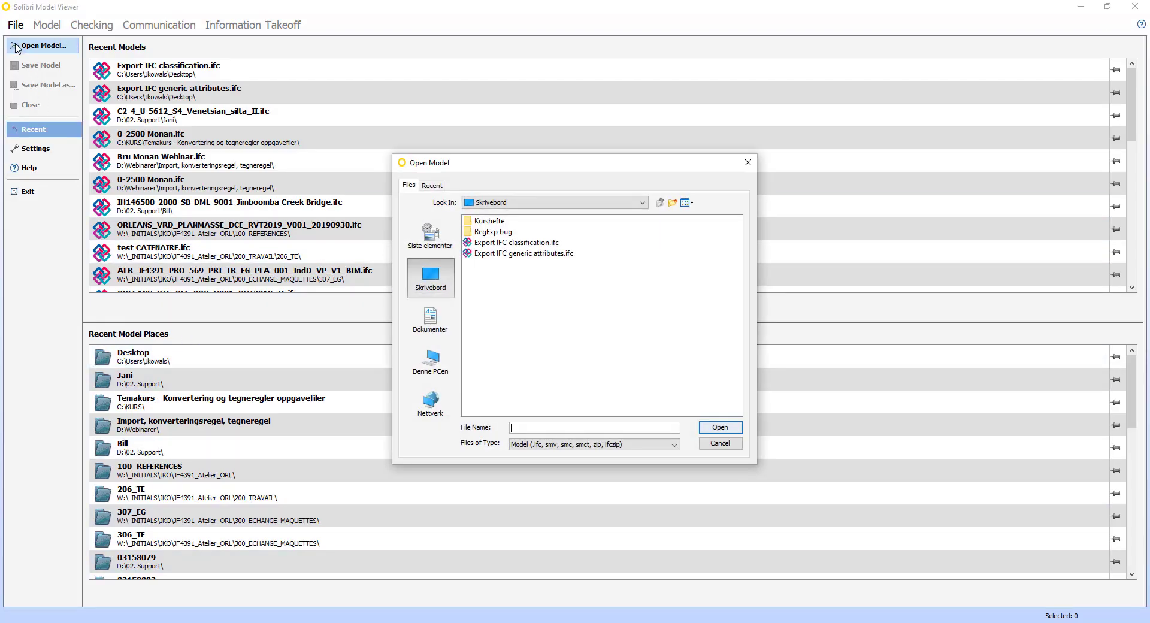
{"action": "double_click", "coordinate": [479, 243]}
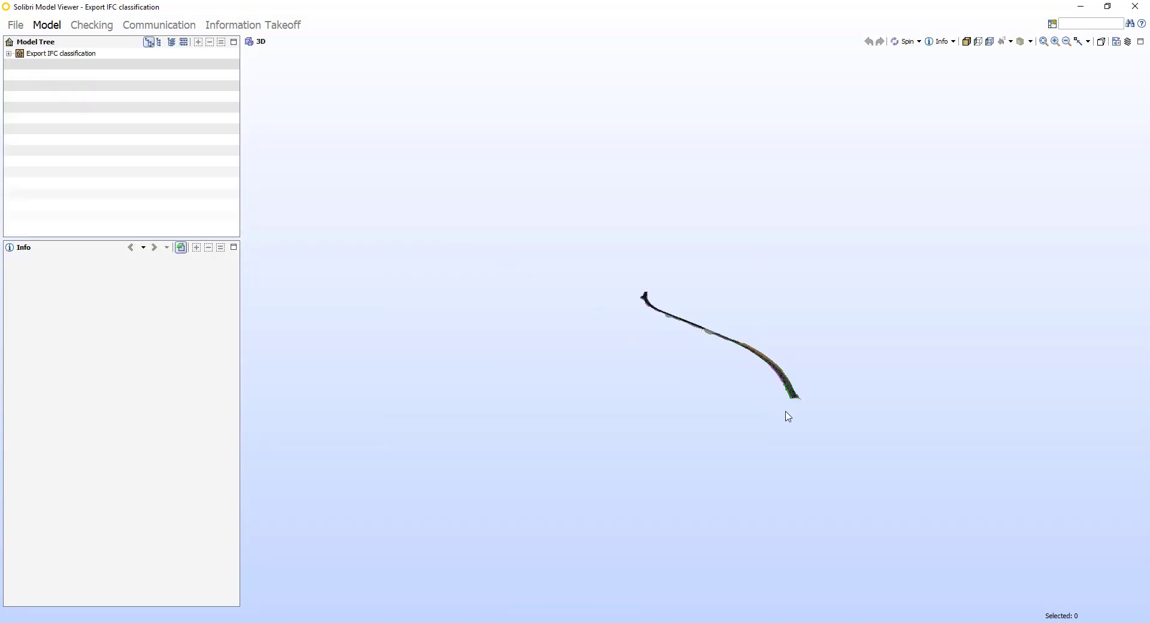
{"action": "scroll", "coordinate": [794, 403], "scroll_direction": "up", "scroll_amount": 5}
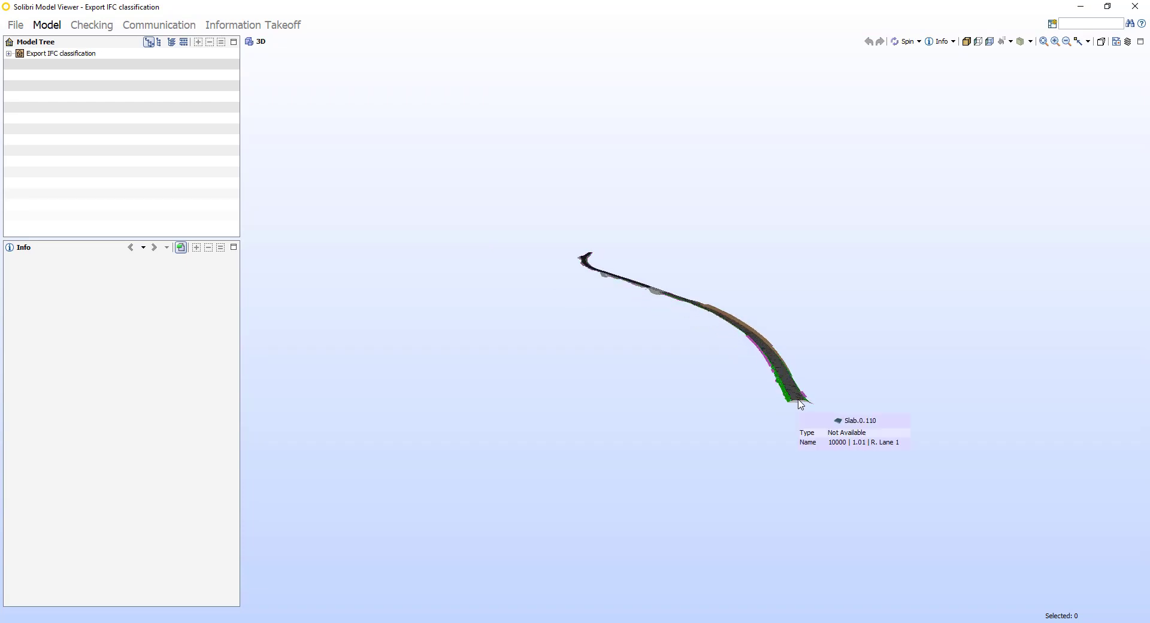
{"action": "scroll", "coordinate": [800, 405], "scroll_direction": "up", "scroll_amount": 5}
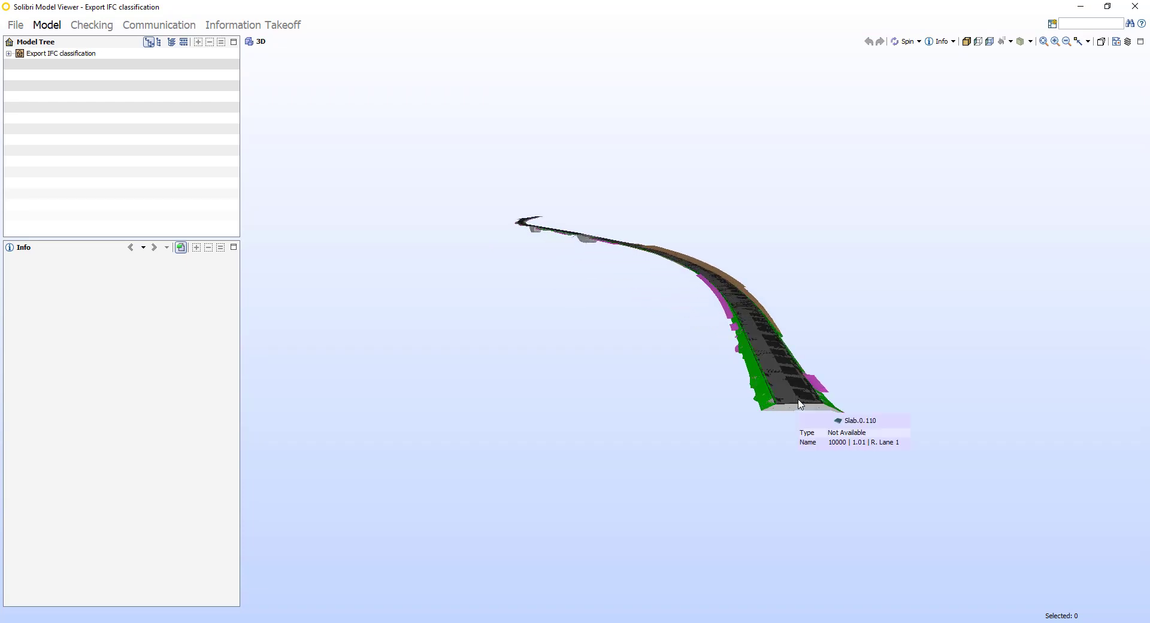
{"action": "scroll", "coordinate": [792, 412], "scroll_direction": "up", "scroll_amount": 2}
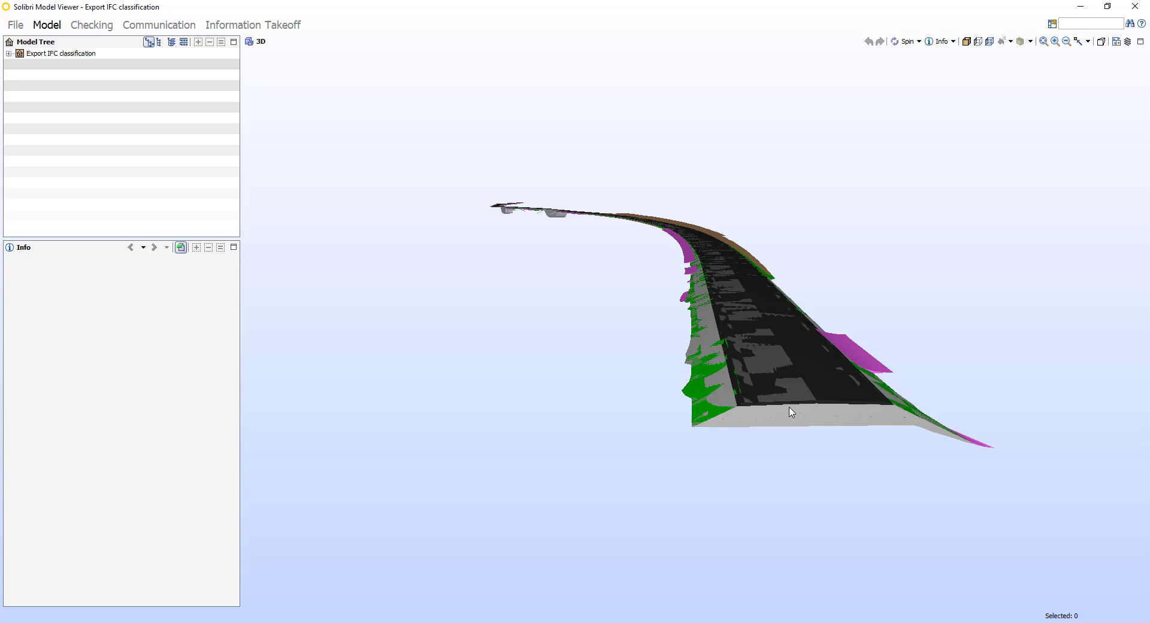
- Select a sub-base slab and check its V770 Code 53000000_ and Description forsterkningslag
{"action": "left_click", "coordinate": [792, 412]}
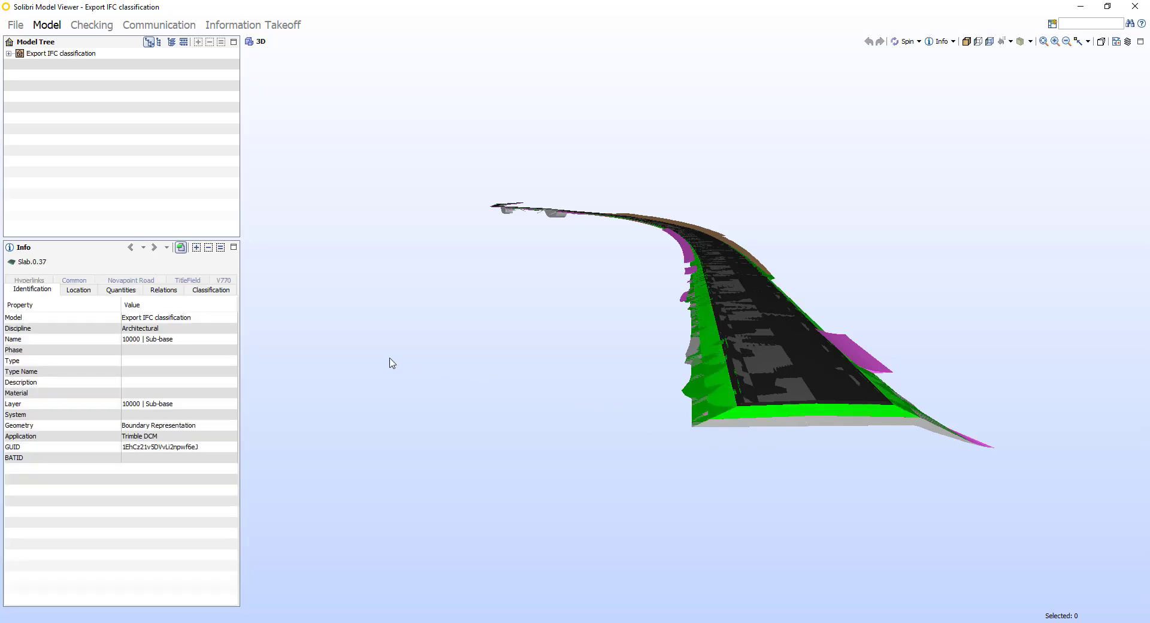
{"action": "left_click", "coordinate": [192, 282]}
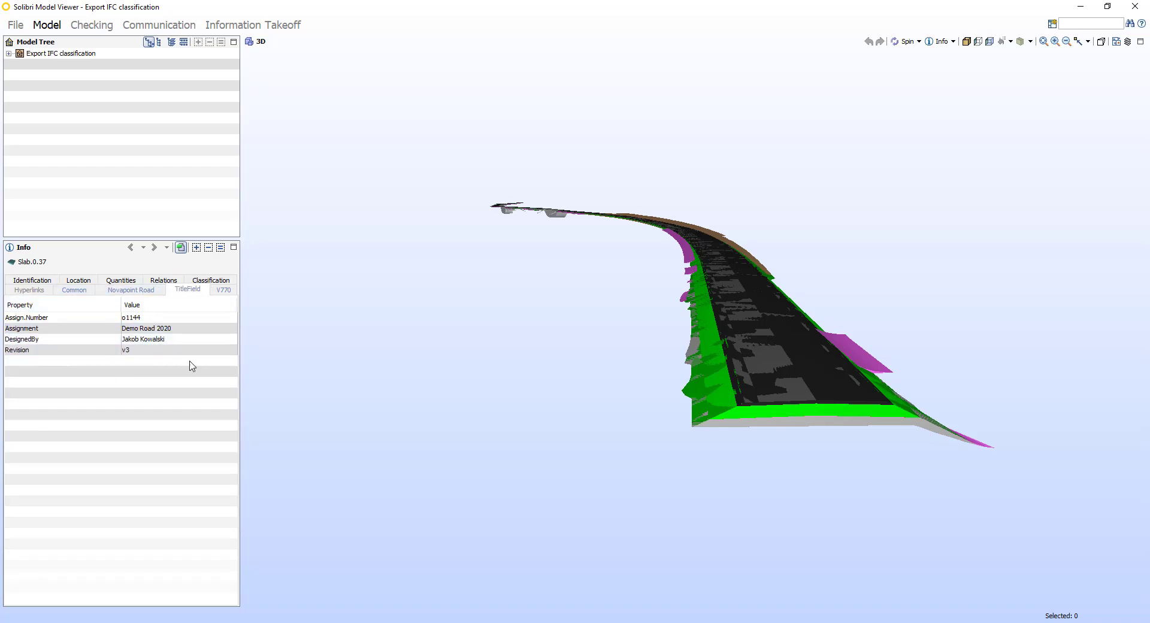
{"action": "left_click", "coordinate": [222, 291]}
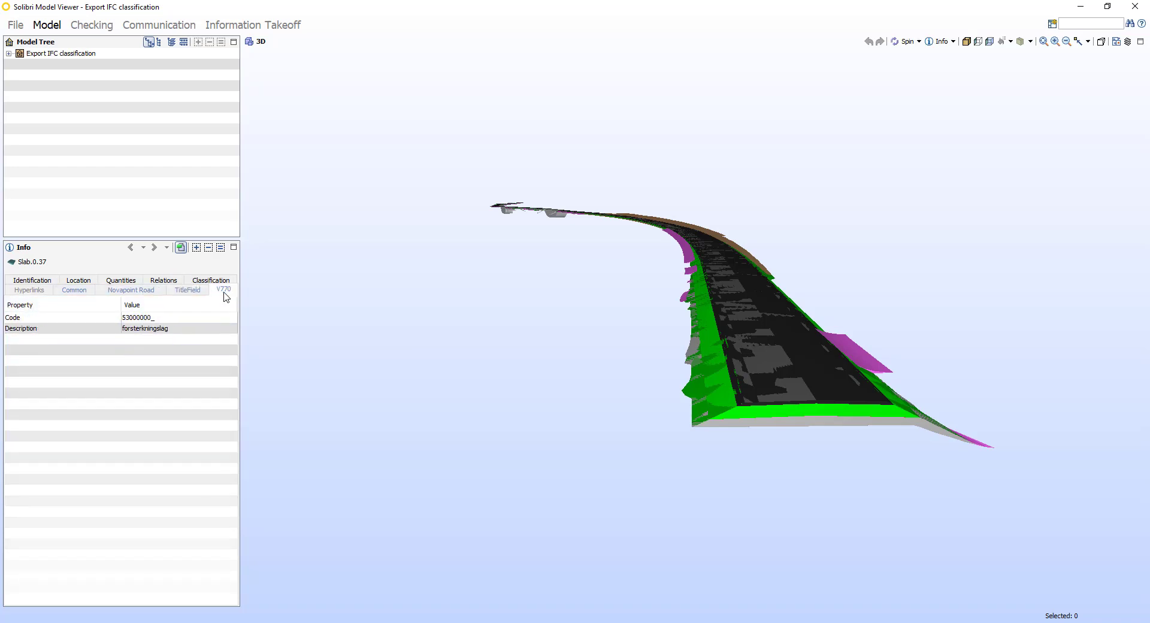
{"action": "left_click", "coordinate": [144, 320]}
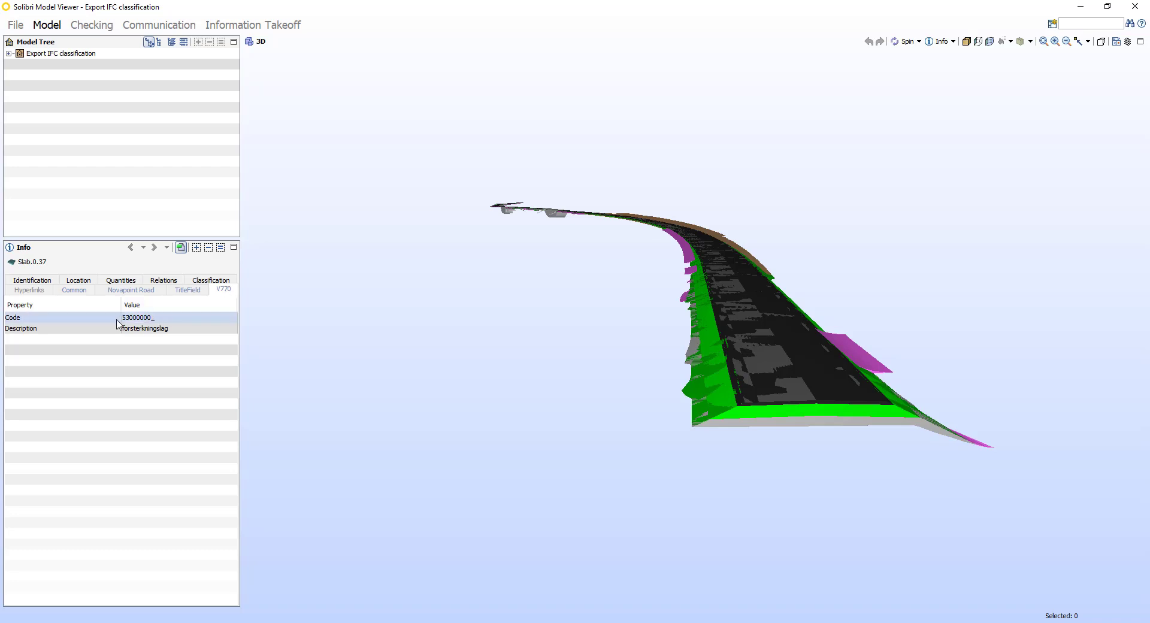